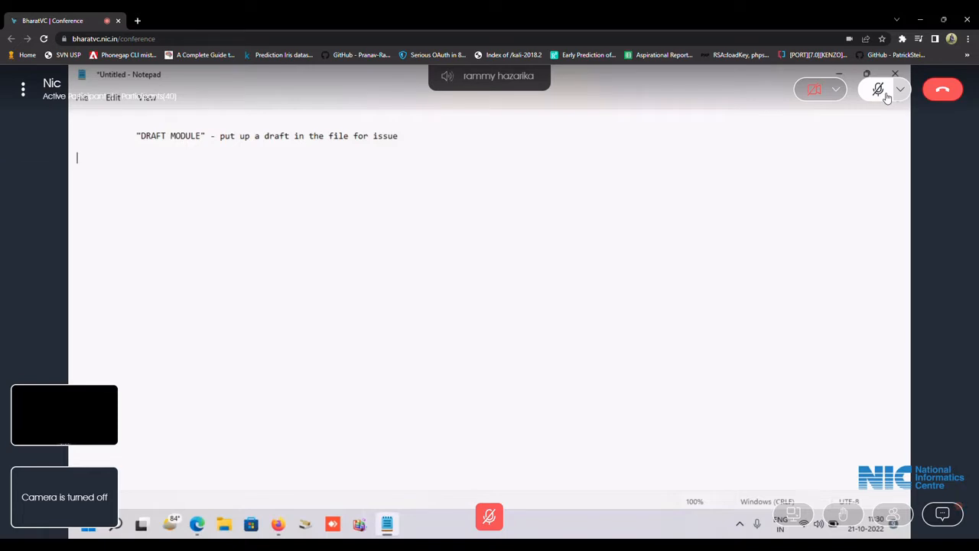
Type numbered lines 1–4 (create, edit, approval, signature of the draft) and begin '5. Issue of the draft'.
key(Return)
text(1. create a draft)
key(Return)
text(2. edit)
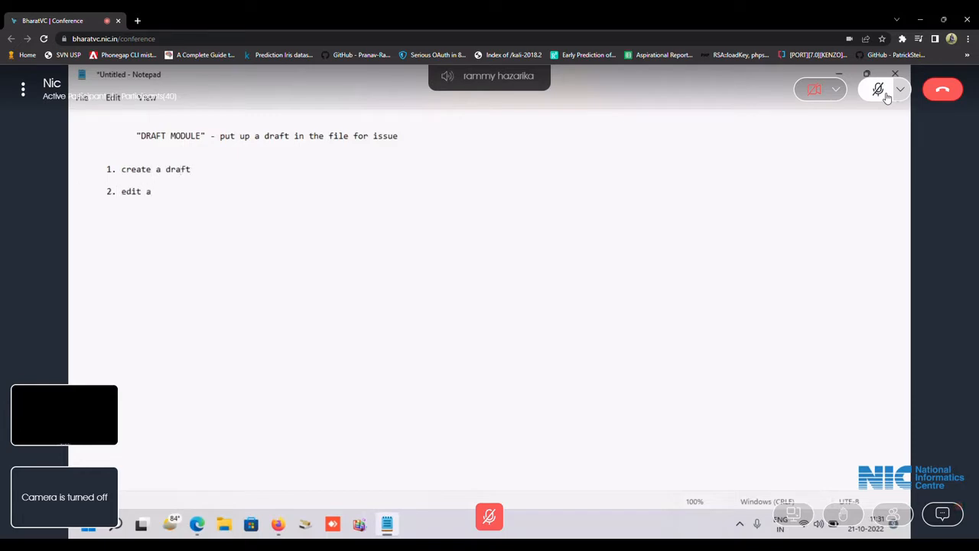
text( the draft)
key(Tab)
text(3. approval of t)
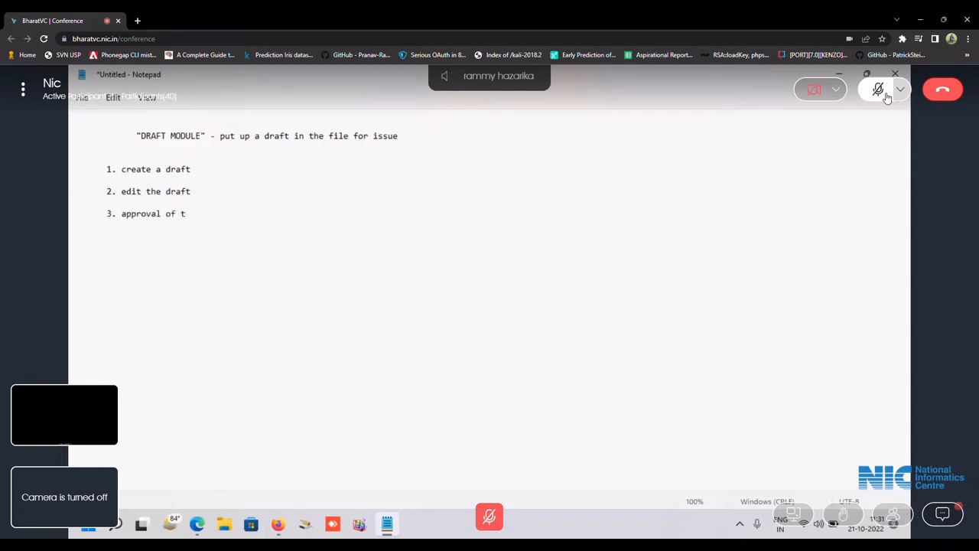
text(he draft)
key(Return)
key(Return)
key(Tab)
text(4. Signature on t)
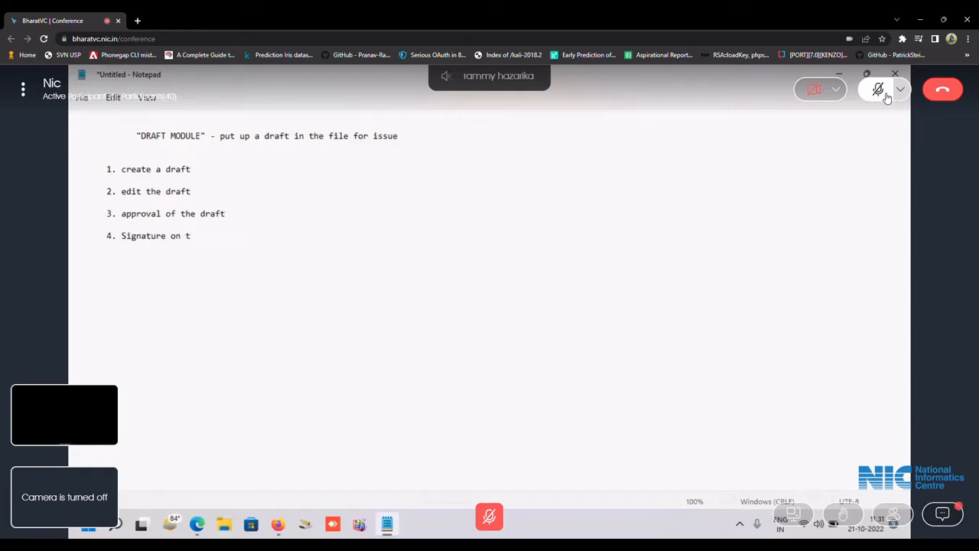
text(he draft)
key(Return)
key(Return)
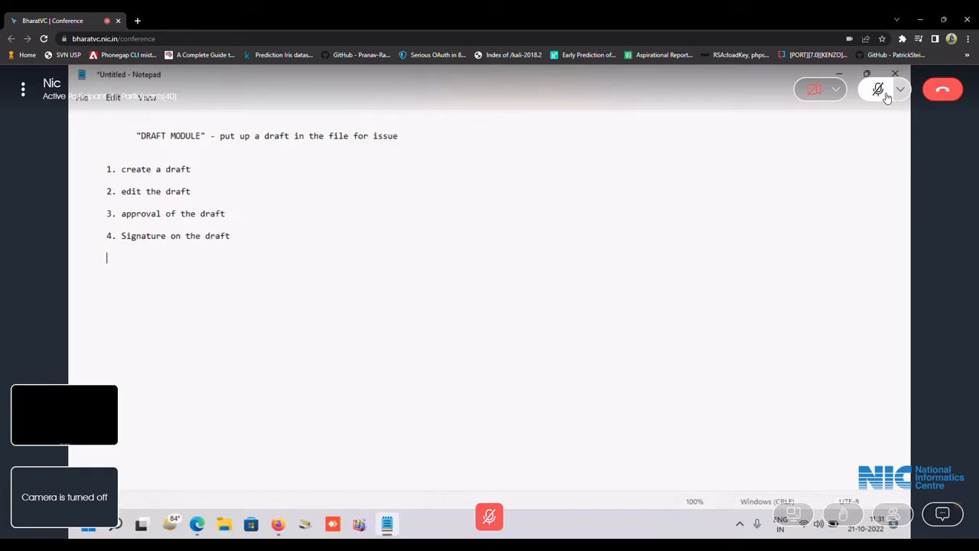
text(5. Iss)
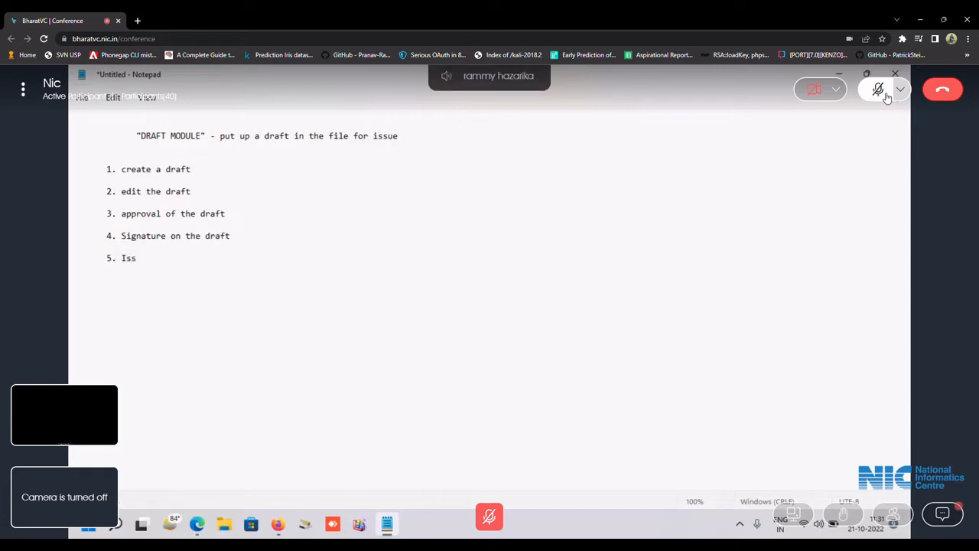
text(ue of the draft)
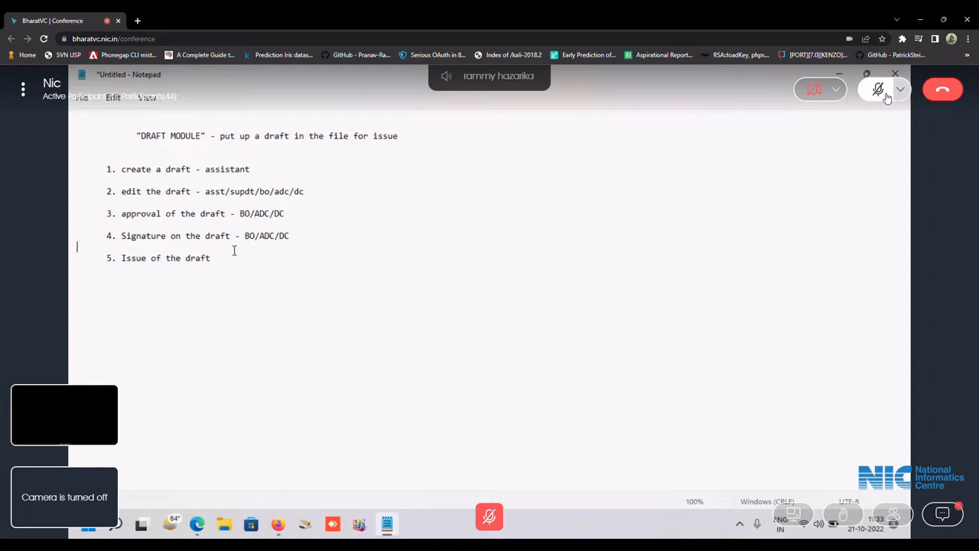
Append '- assistant' as the role on the issue step.
text(- assi)
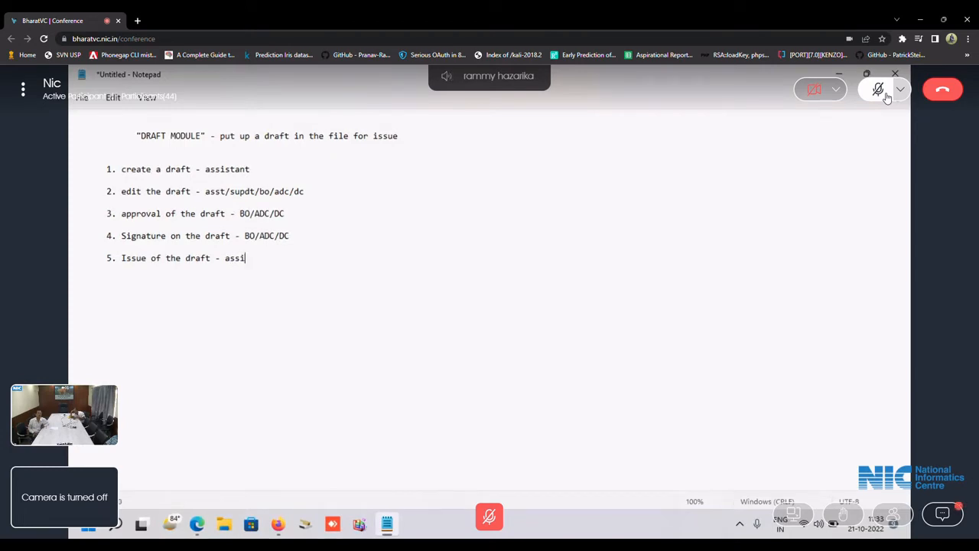
text(s)
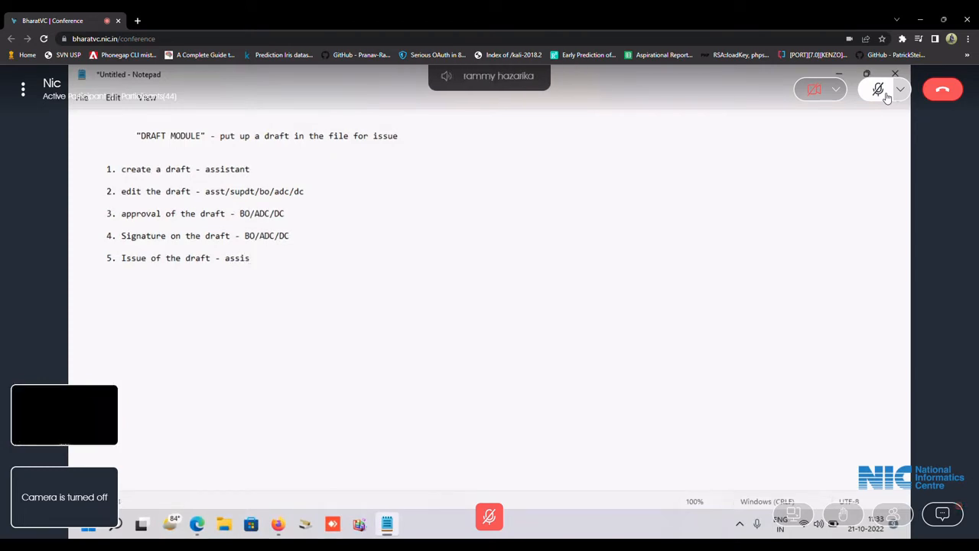
text(tant)
drag(107, 168, 287, 265)
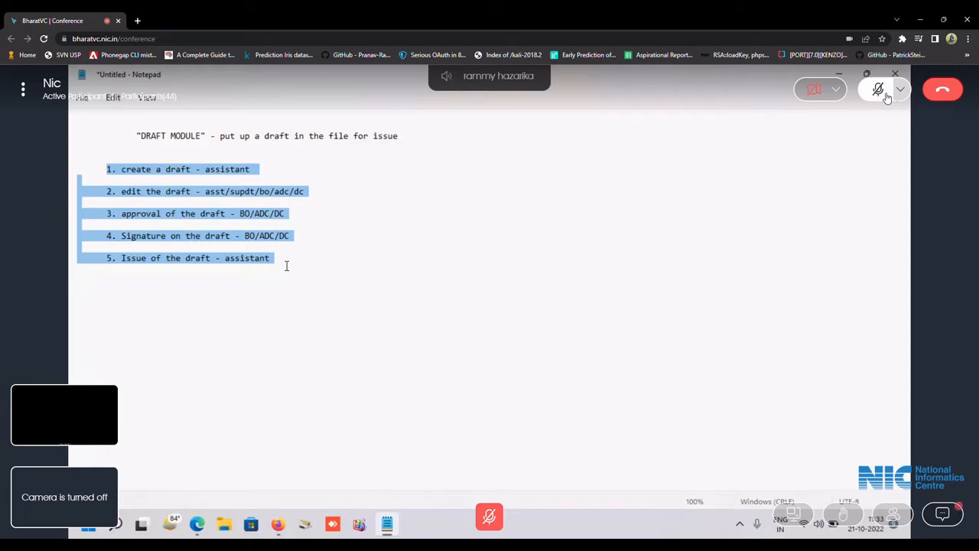
click(269, 174)
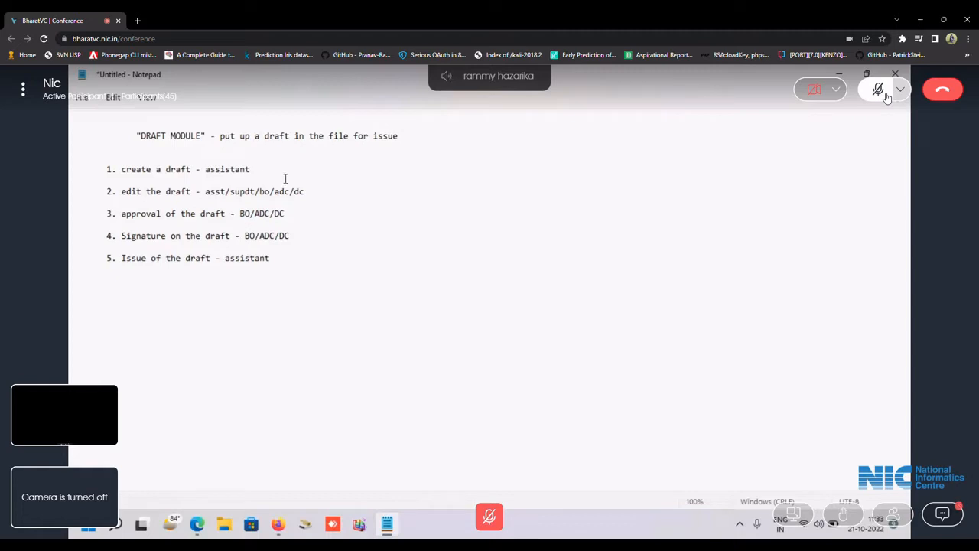
Select 'adc' in the edit step's list of roles.
drag(291, 191, 275, 193)
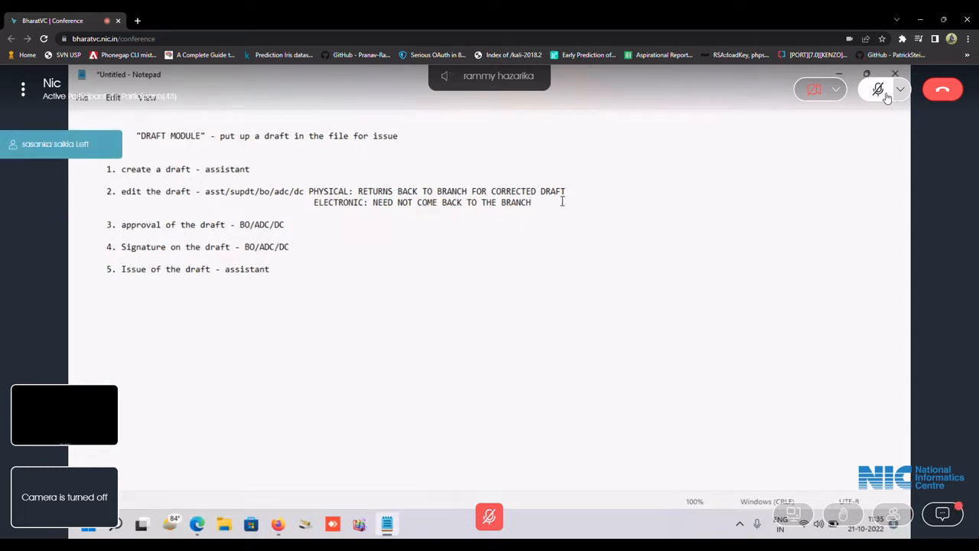
Add version lines ASST : V1, ADC : V2 and DC: V3 under the edit step.
key(Return)
text(A)
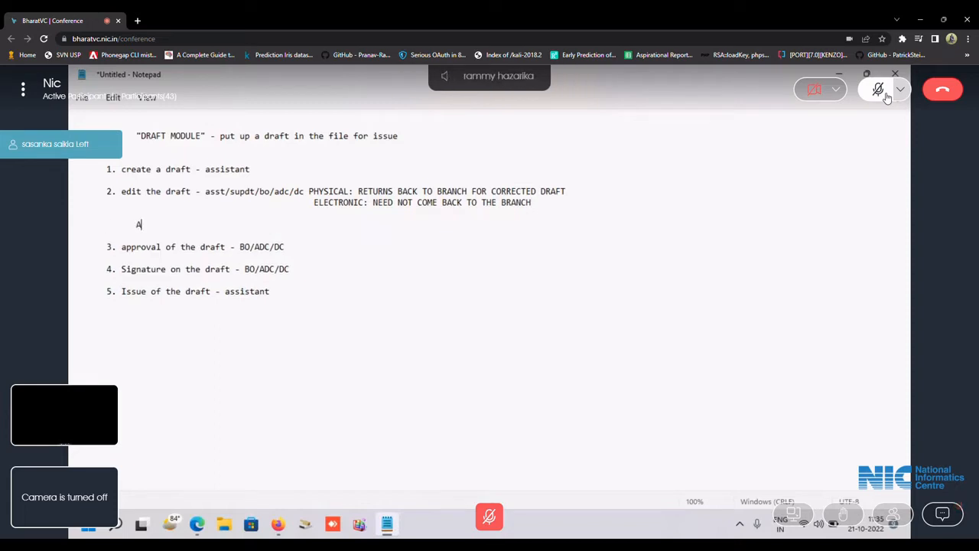
text(SST : V1)
key(Return)
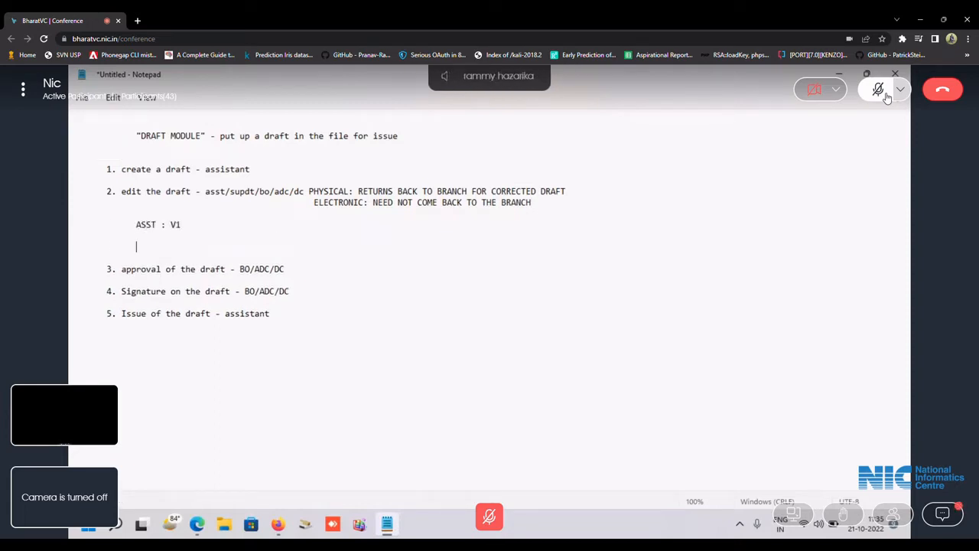
text(ADC : V2)
key(Return)
key(Return)
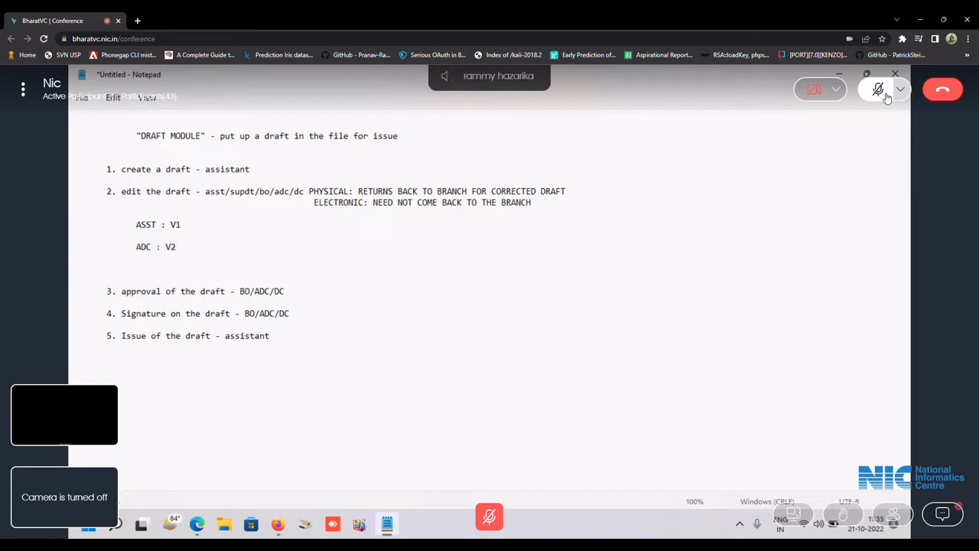
text(DC: V2)
key(BackSpace)
text(3 APPRO)
key(BackSpace)
key(BackSpace)
key(BackSpace)
key(BackSpace)
key(BackSpace)
List the issue methods: 1. EOFFICE ACCOUNT(INTRA EOFFICE), 2. EMAIL, 3. HARD COPIES - ISSUE BRANCH.
click(286, 334)
key(Return)
text(1. EOFFICE ACCOUNT()
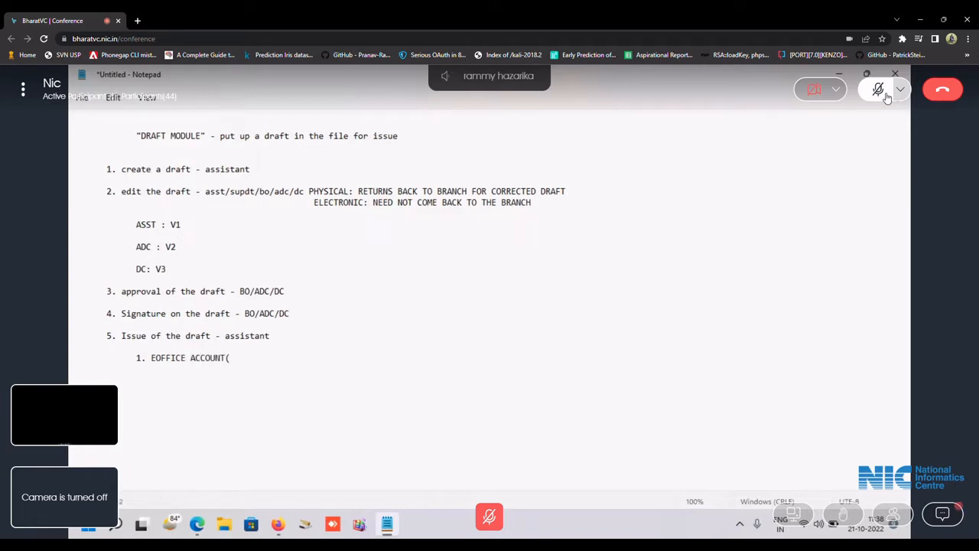
text(INTRA EOFFICE))
key(Return)
text(2. EMAIL)
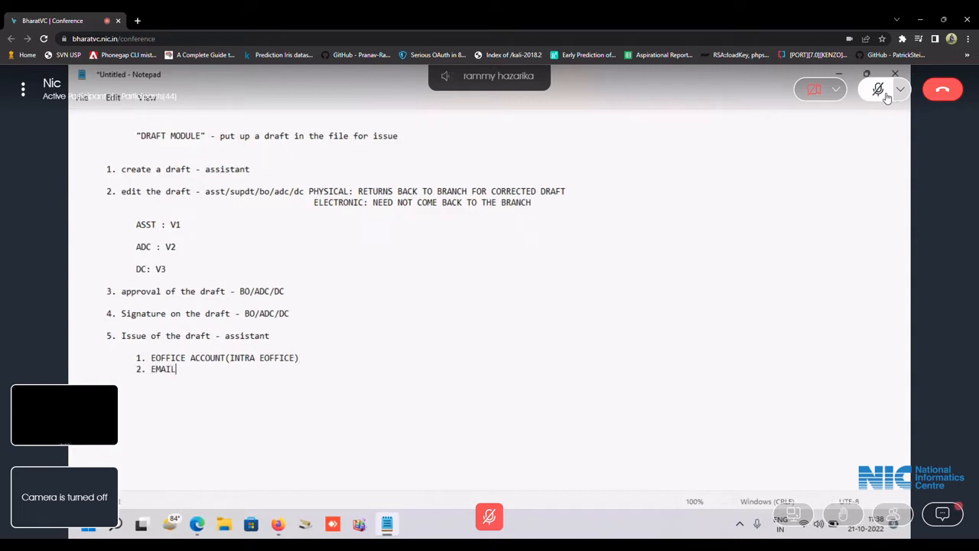
key(Return)
text(3. HARD COPIES - ISSUE BRA)
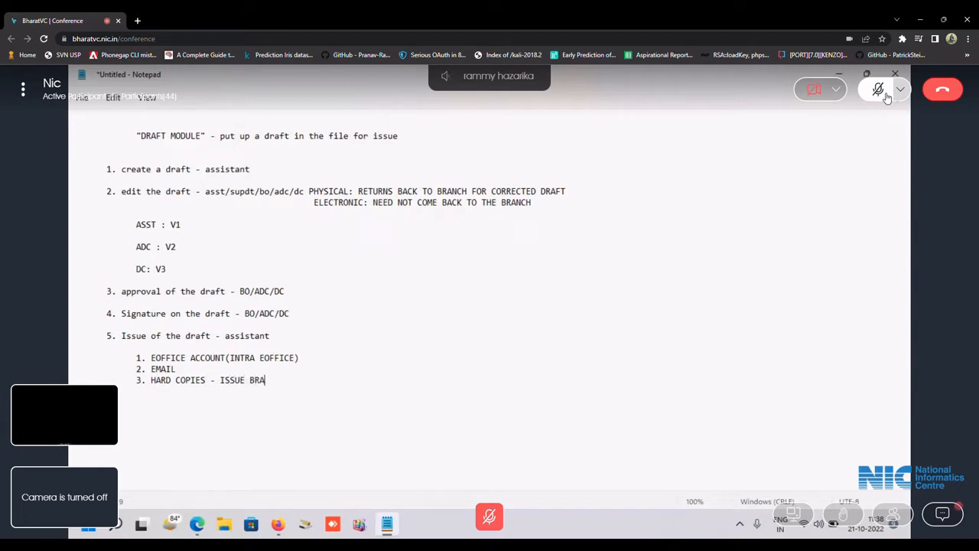
text(NCH)
Append '- CONCERNED BRANCH' to both the EOFFICE ACCOUNT and EMAIL lines.
key(Up)
key(Up)
key(End)
text(- CONCERNED BR)
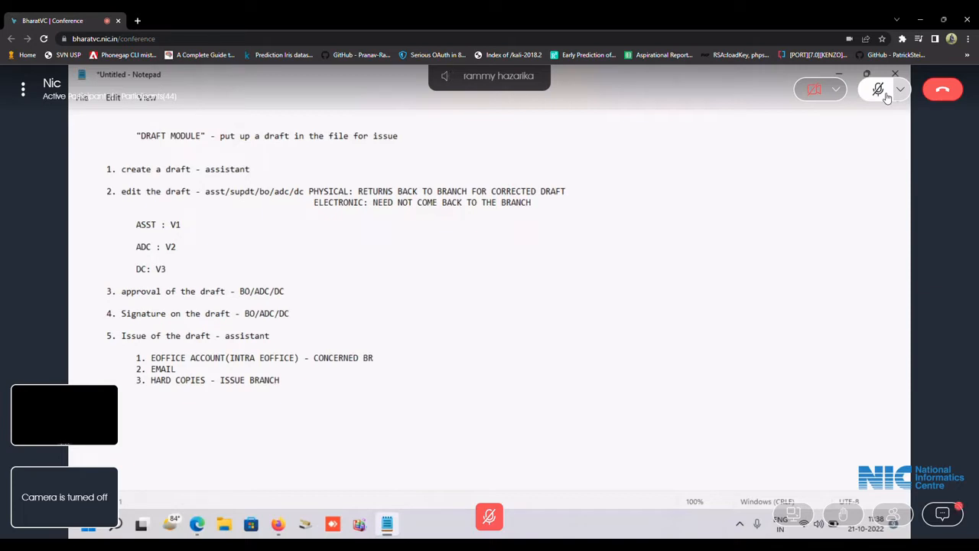
text(ANCH)
key(Down)
text(- CONCERNED BRANCH)
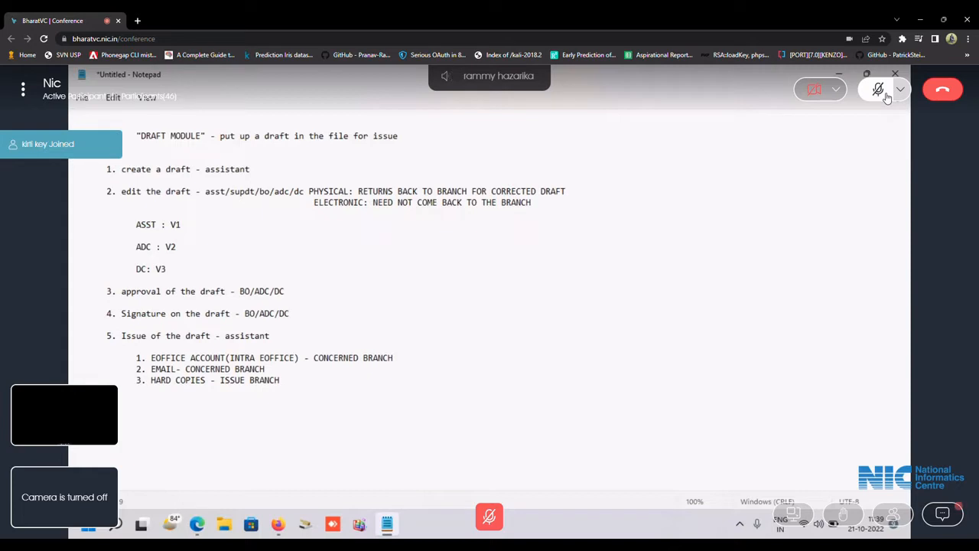
Append '- SINGLE SIGN OR MULTIPLE SIGN' to the end of the signature step.
click(326, 318)
text(- SINGL)
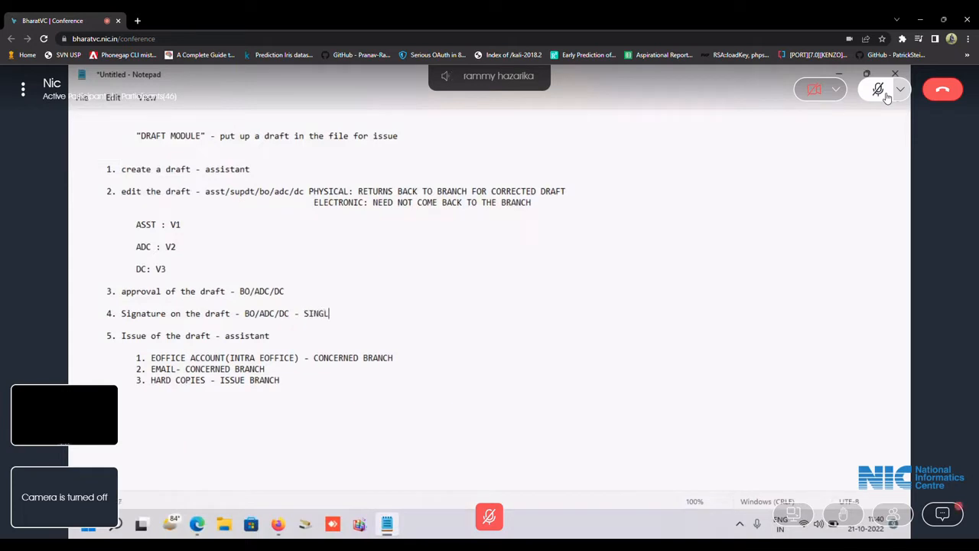
text(E SIGN OR MULTIPLE SIGN)
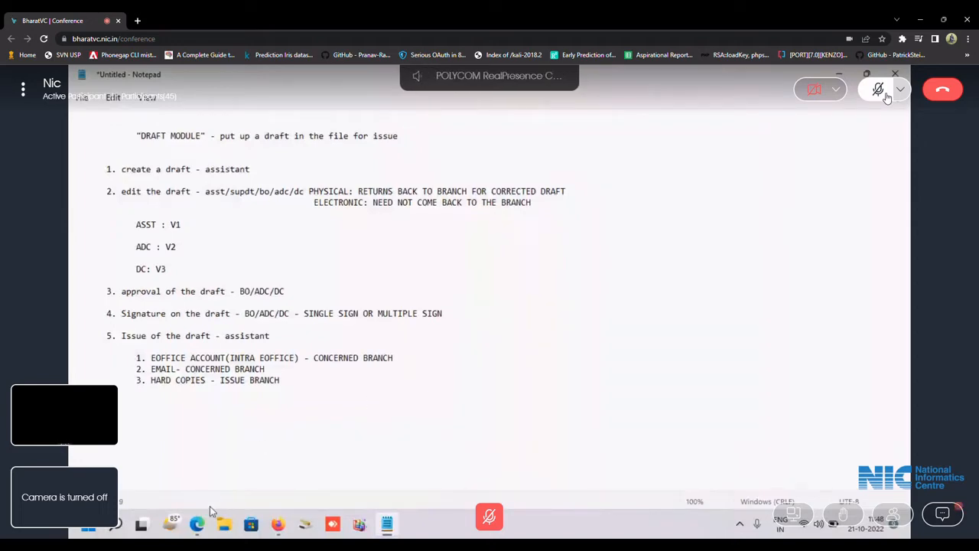
Highlight the whole Draft Module notes to review them, then return to eOffice in Firefox.
mouse_move(200, 528)
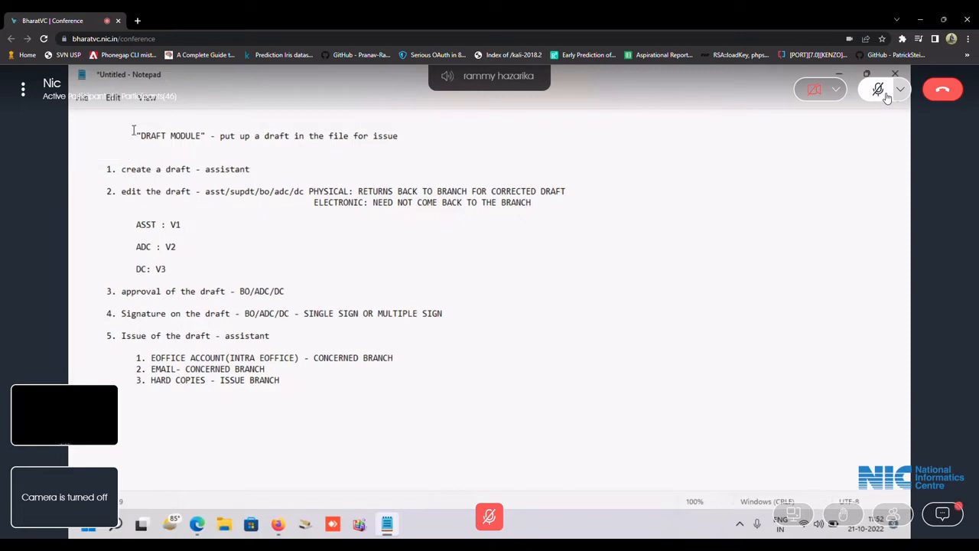
drag(136, 135, 405, 383)
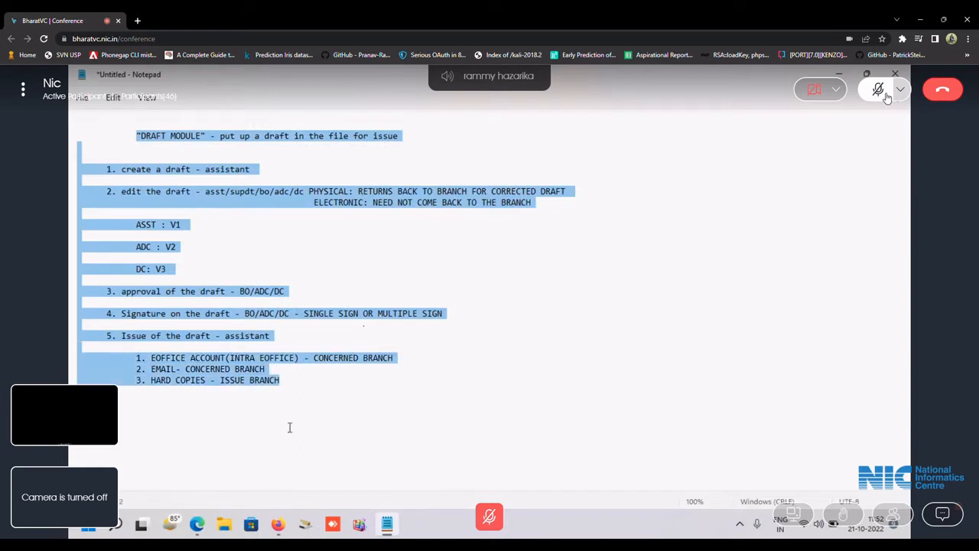
click(325, 365)
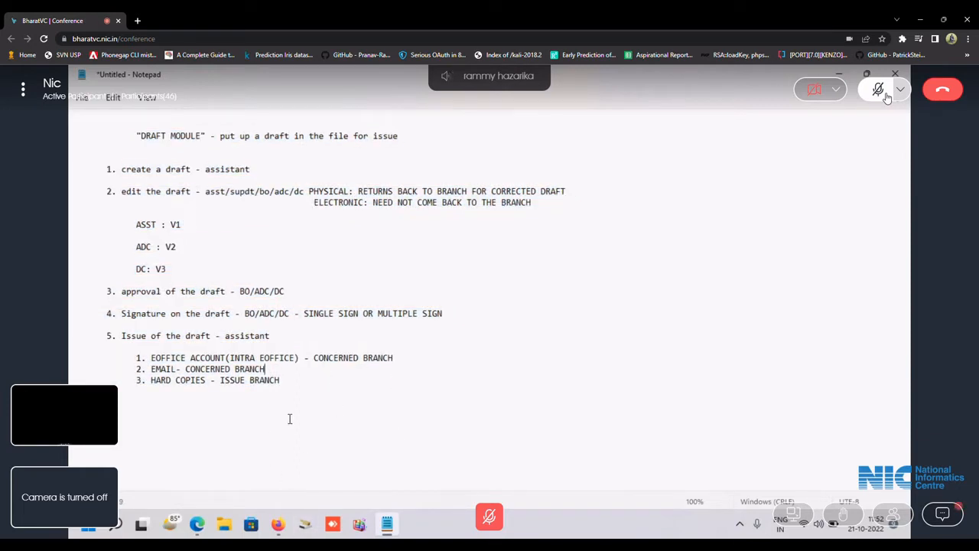
click(283, 523)
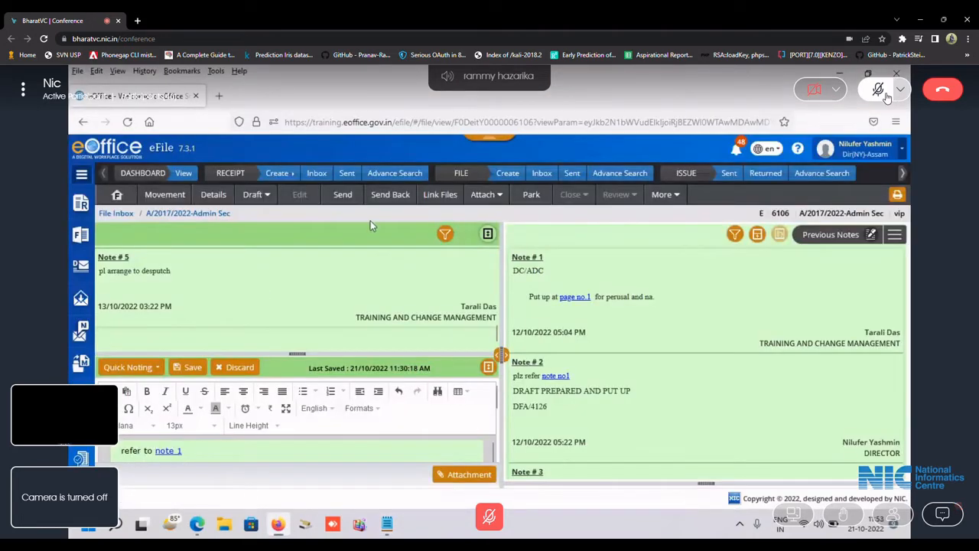
Open A/2053/2022-Office of Dir from File > Created and discard its leftover unsaved note.
click(88, 237)
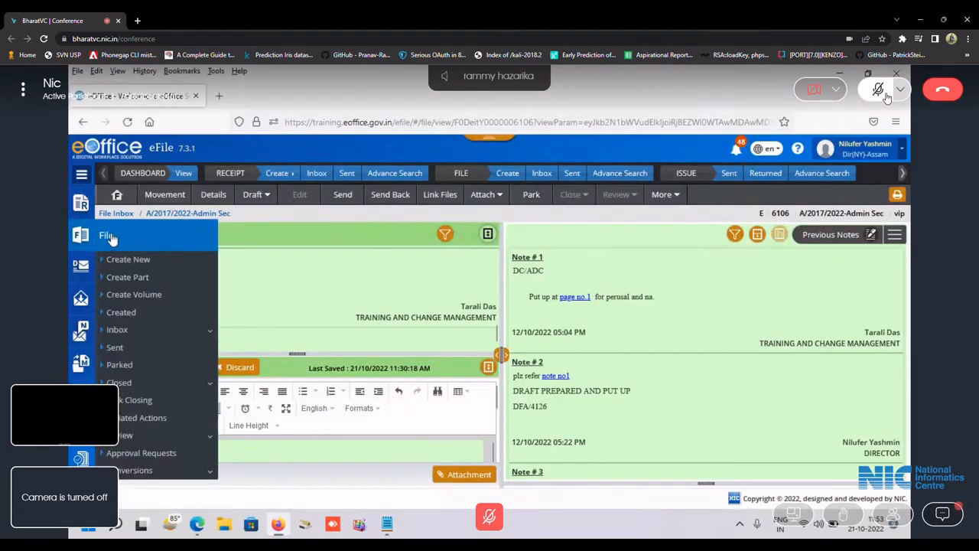
click(123, 312)
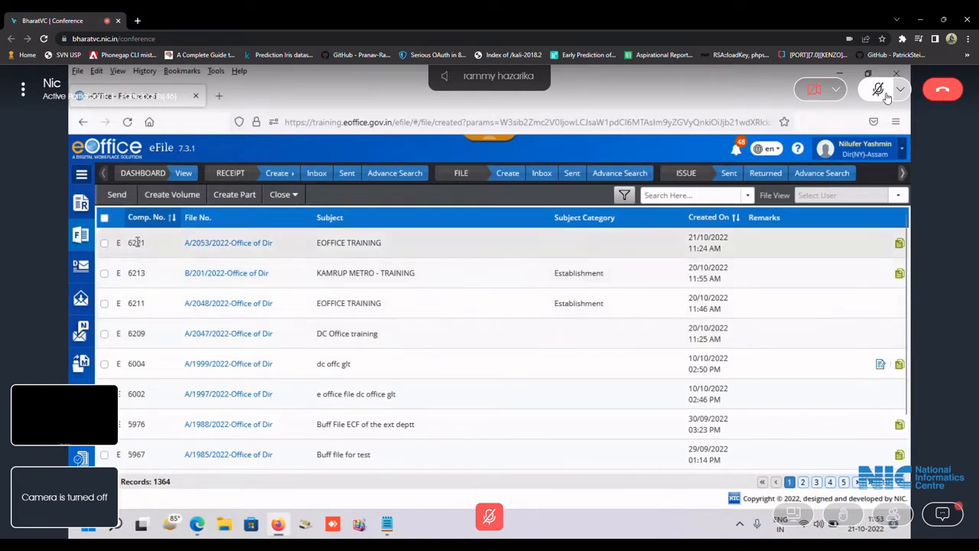
click(230, 244)
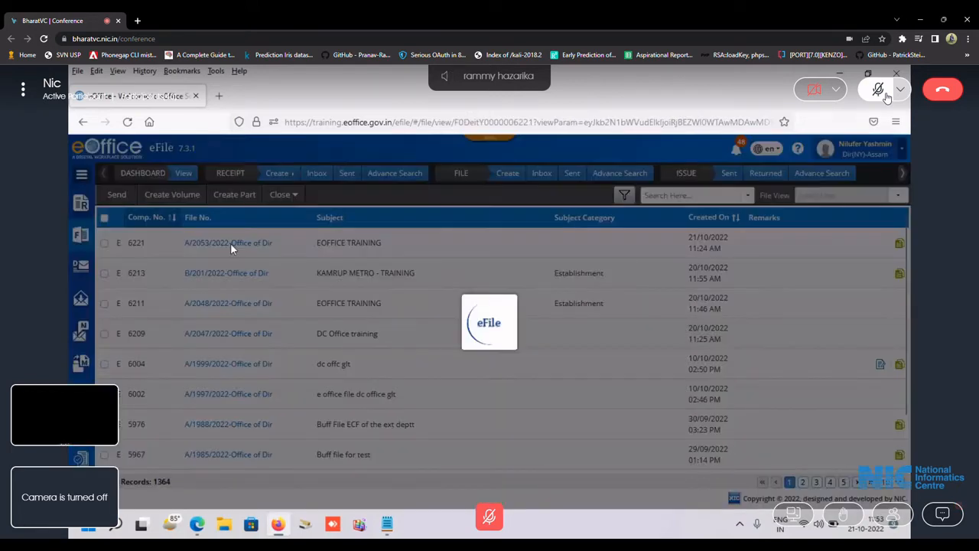
click(236, 238)
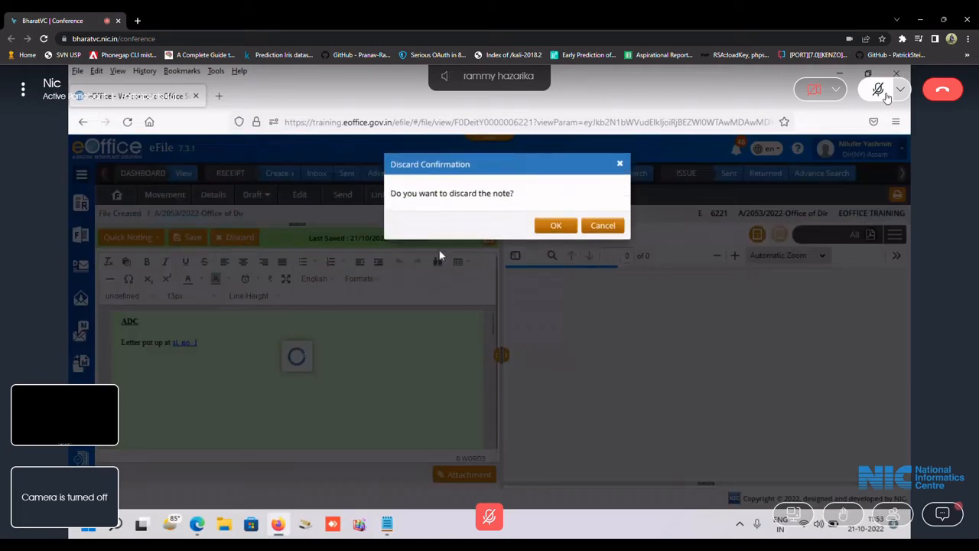
click(556, 228)
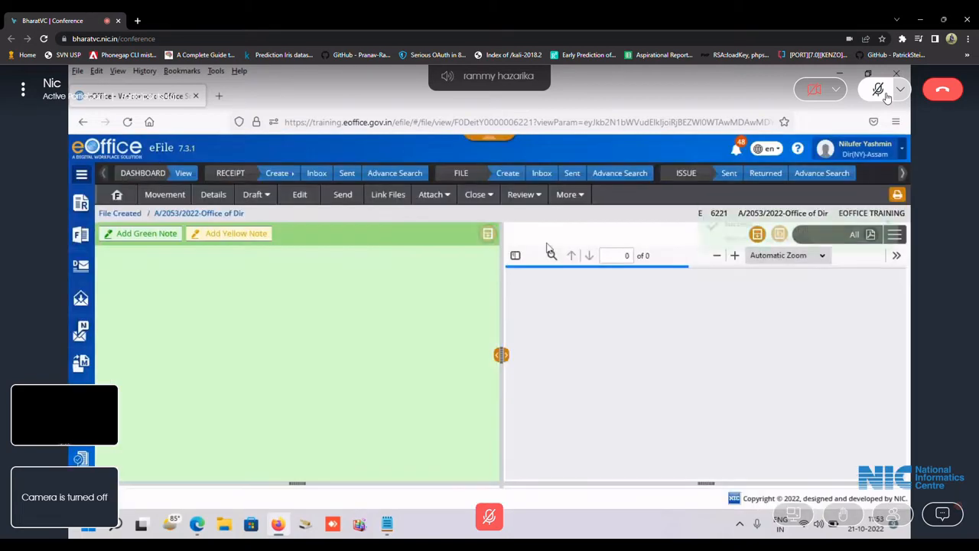
Create a new draft from the file's Draft menu, returning from the preview to Draft Details.
click(257, 194)
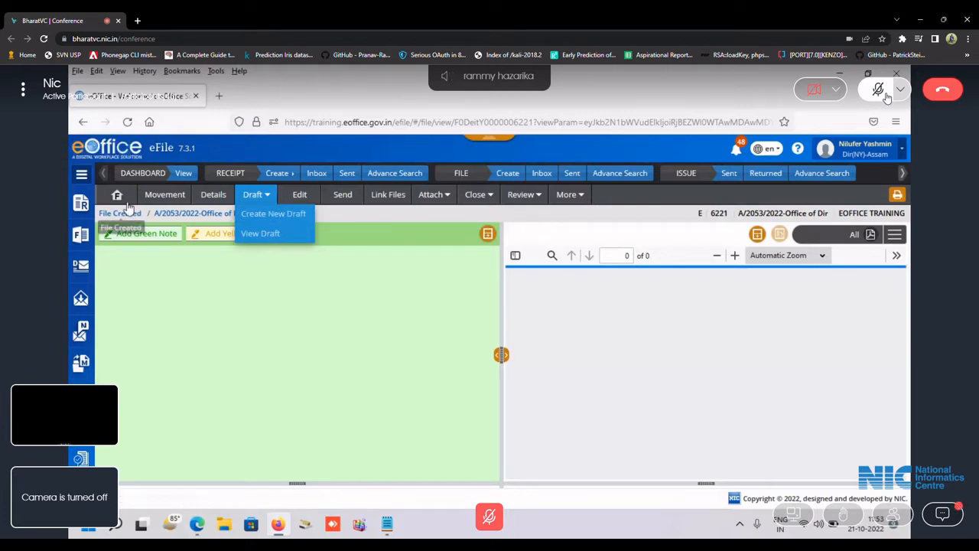
click(273, 216)
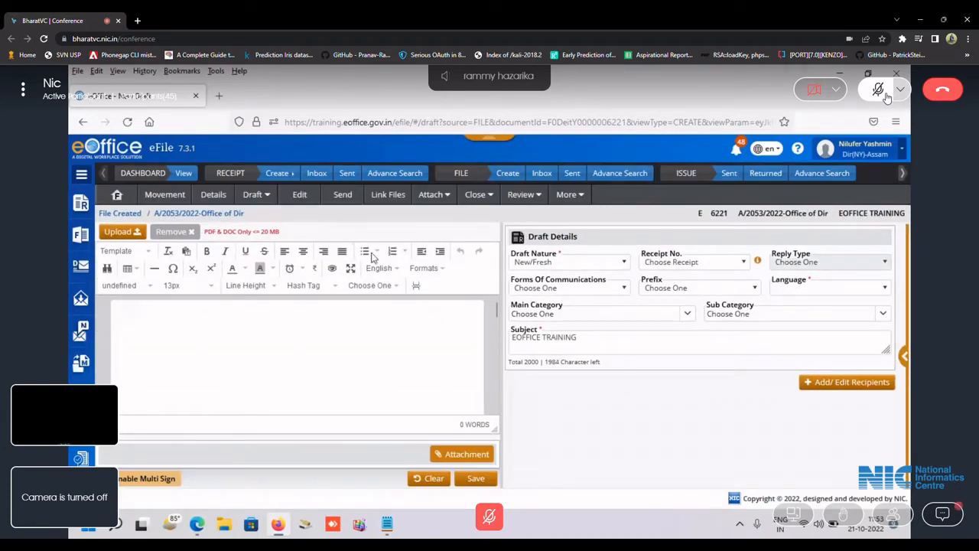
click(904, 354)
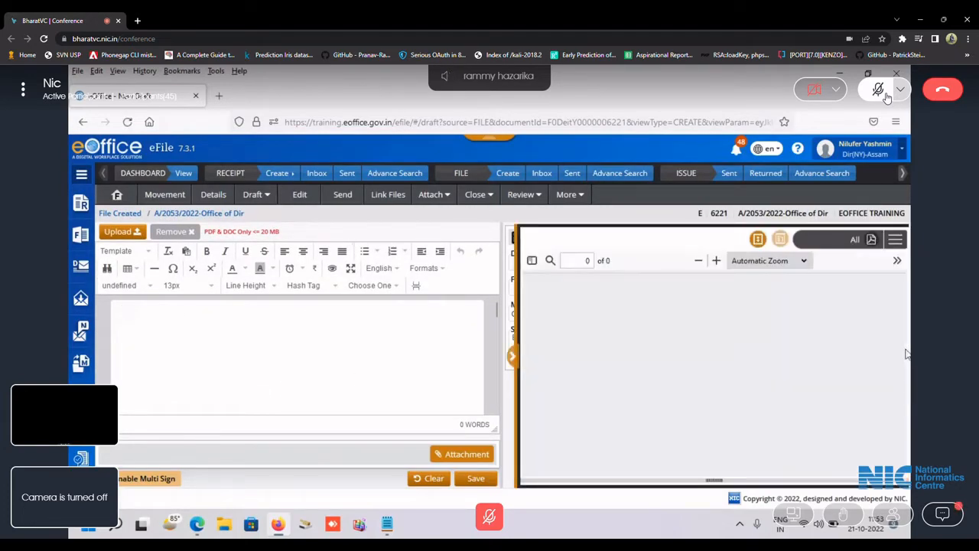
click(513, 357)
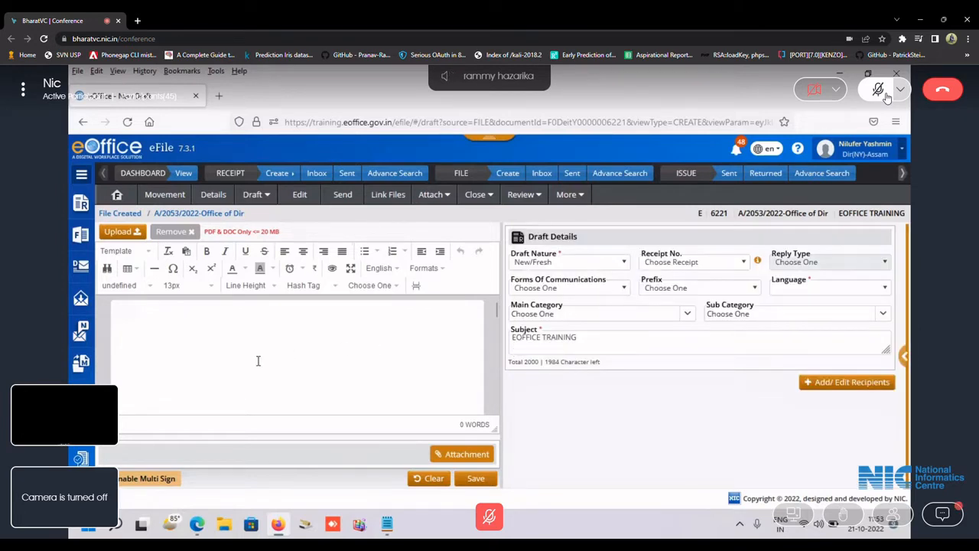
scroll(308, 354, down, 1)
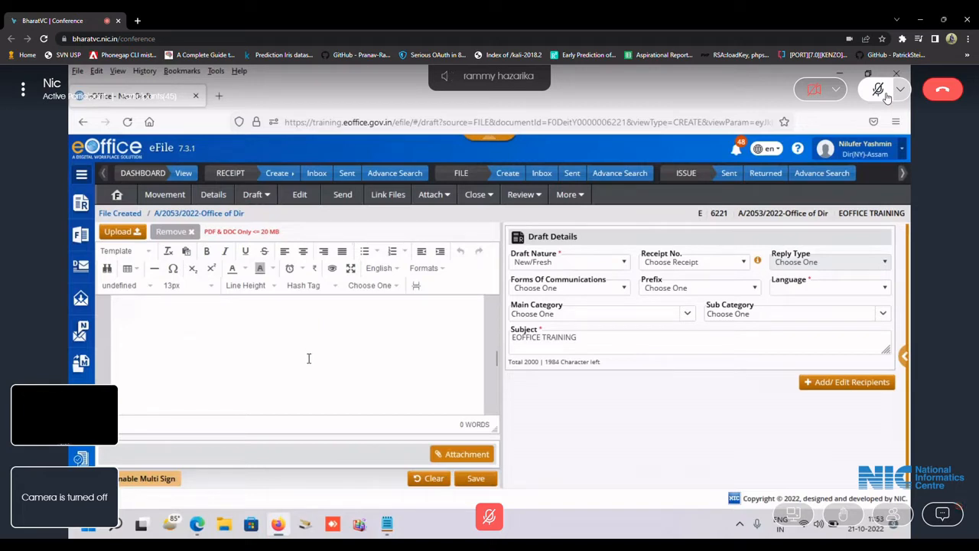
scroll(263, 344, up, 1)
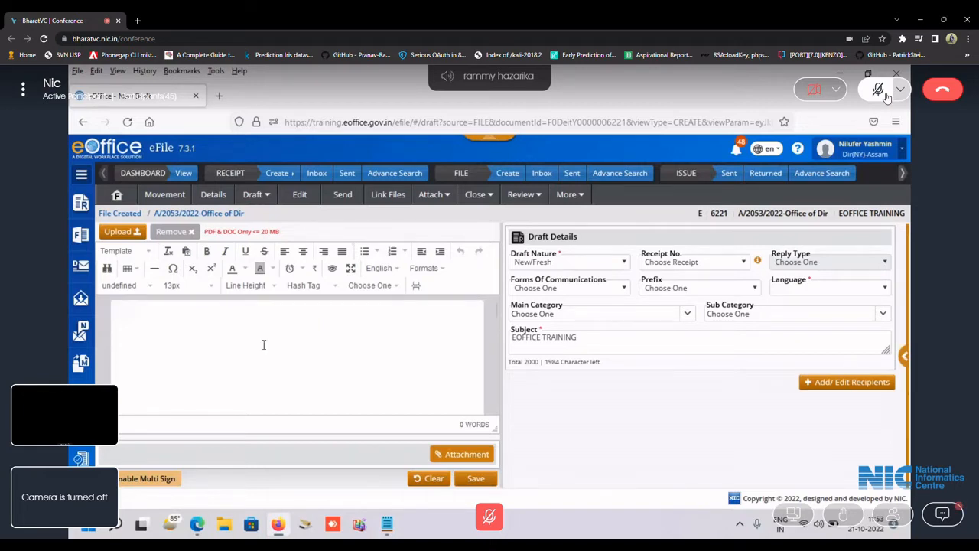
Type the address 'To, The Comm. and Secy, GAD' and 'Sub: Implementation of eOffice'.
text(T)
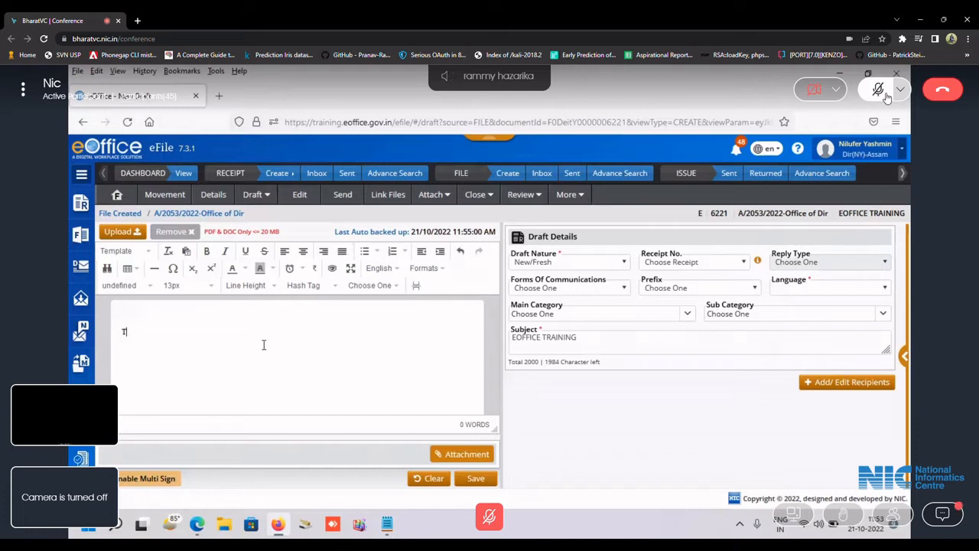
text(o,)
key(Return)
text(The Comm. and Secy,)
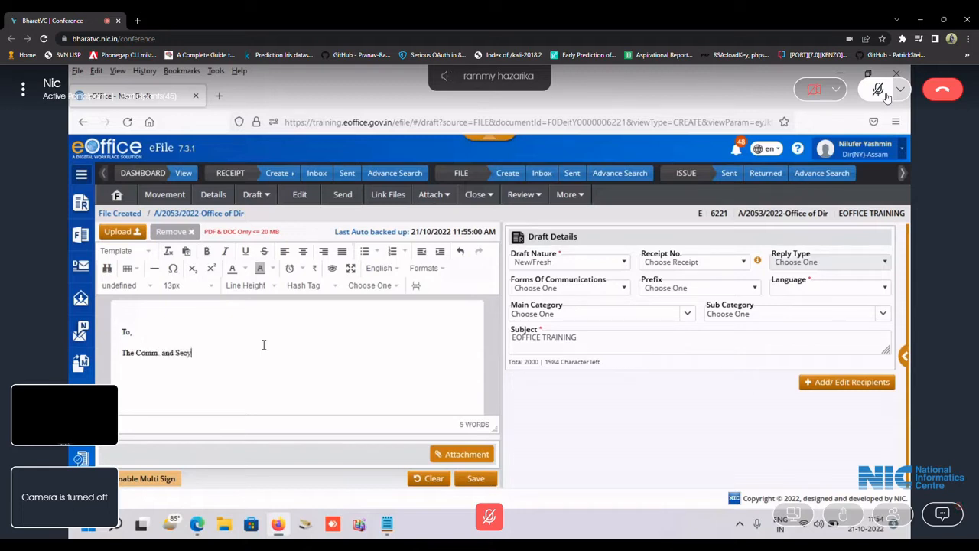
key(Return)
text(GA)
text(D  )
text(Sub)
text(: Implement)
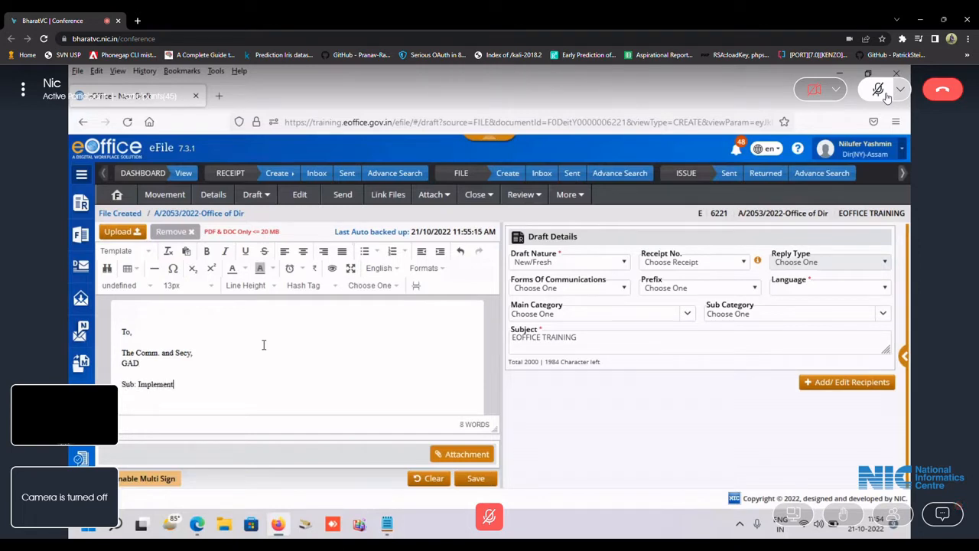
text(ation of e)
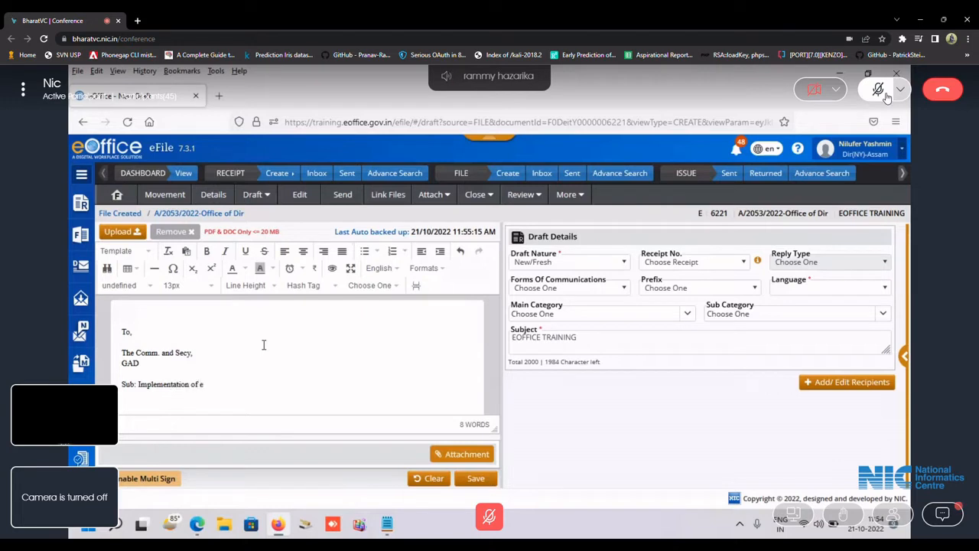
text(Office)
Add the salutation 'Sir,', blank lines, 'Regards' and a 'COpy:' heading.
key(Return)
text(Sir,)
key(Return)
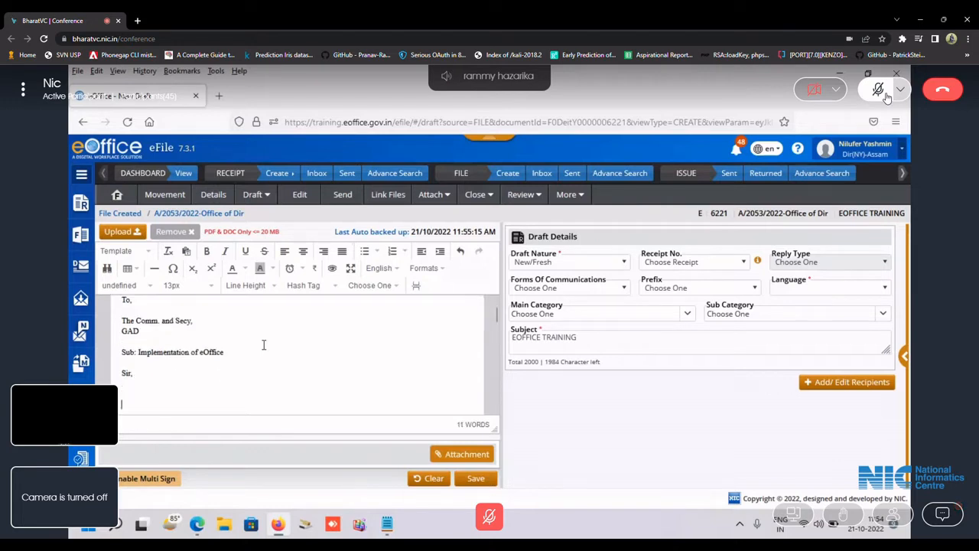
key(Return)
key(Return)
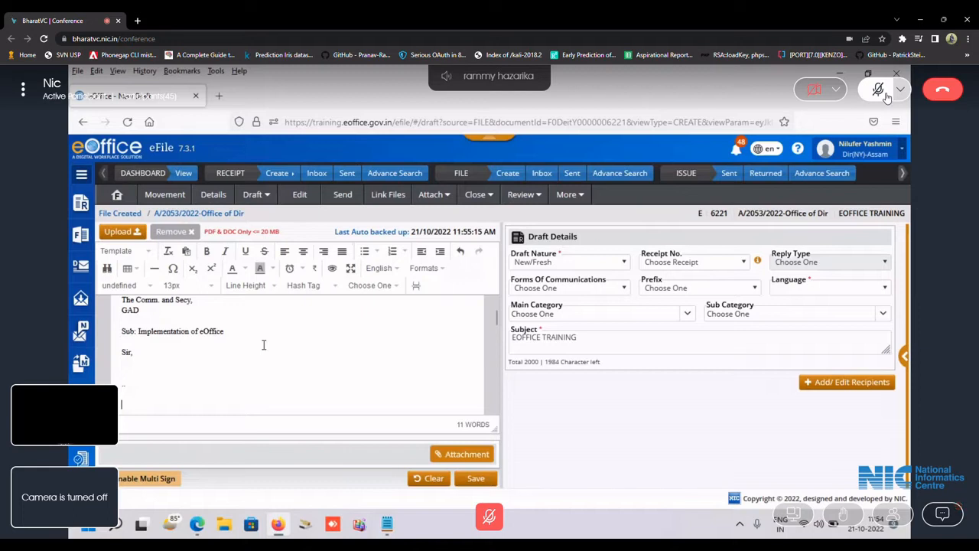
text(Regards)
key(Return)
key(Return)
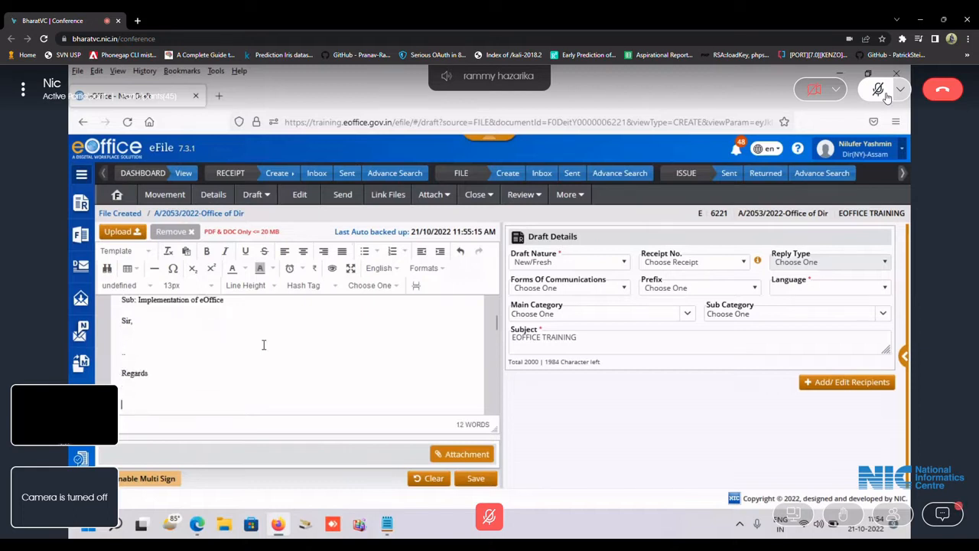
text(COpy:)
key(Return)
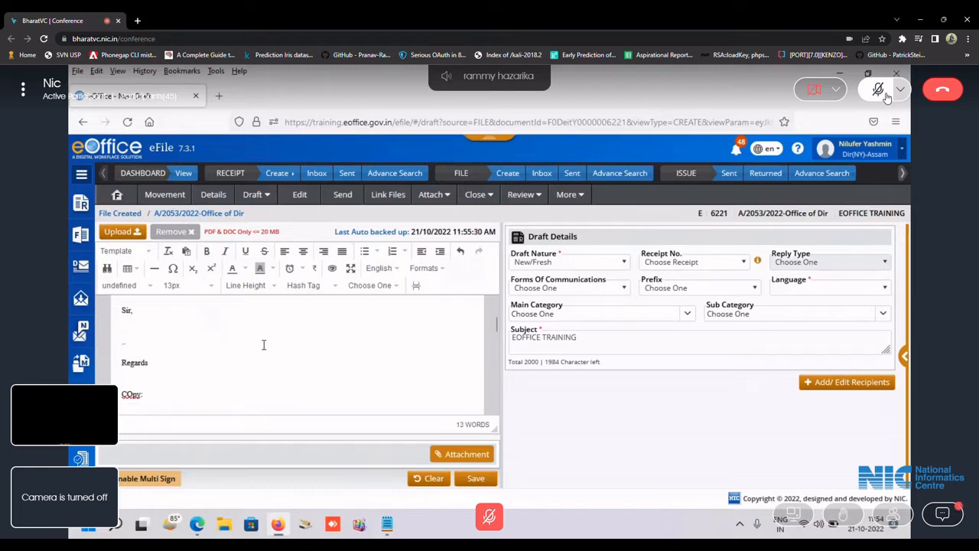
List the copy recipients on separate lines as '1. DC , Kamrup', '2. ABC' and '3. XYZ'.
text(1. DC , Kamrup)
key(Return)
text(2)
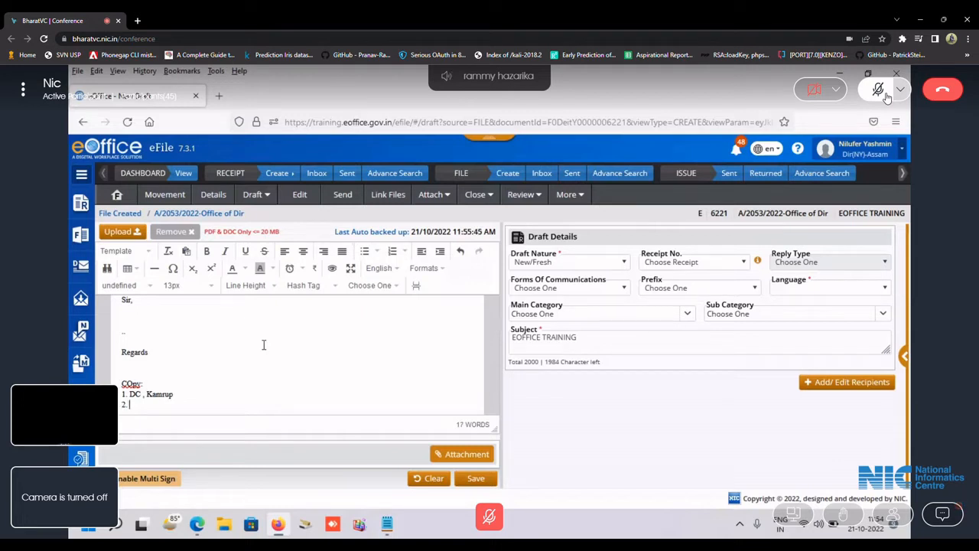
text(. ABC)
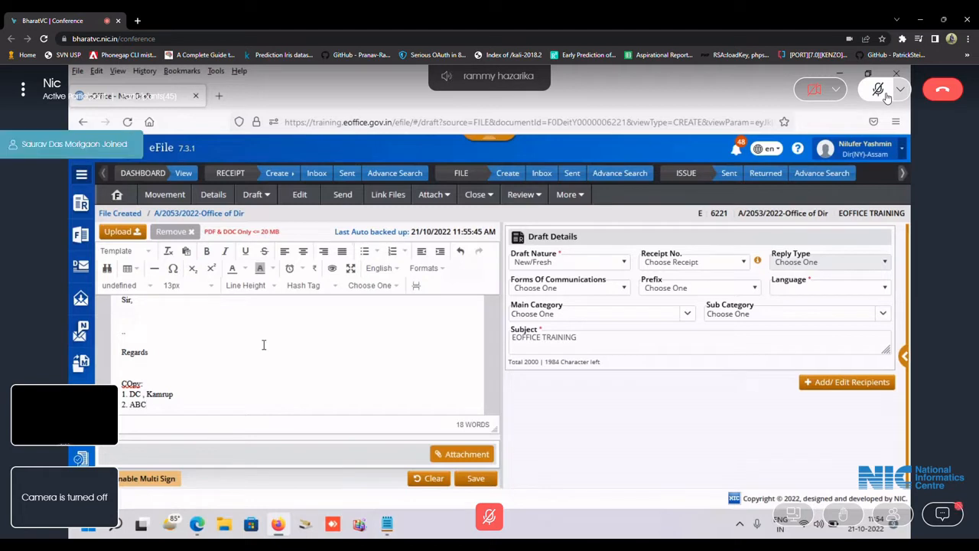
key(Return)
text(3. )
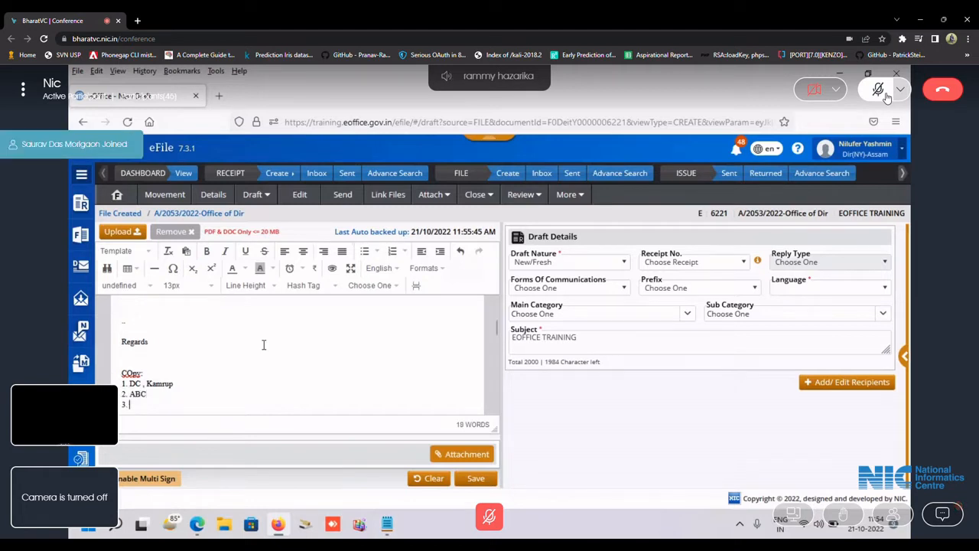
text(XYZ)
Insert a page break after '3. XYZ' and bring up the Draft Nature options.
scroll(280, 335, down, 2)
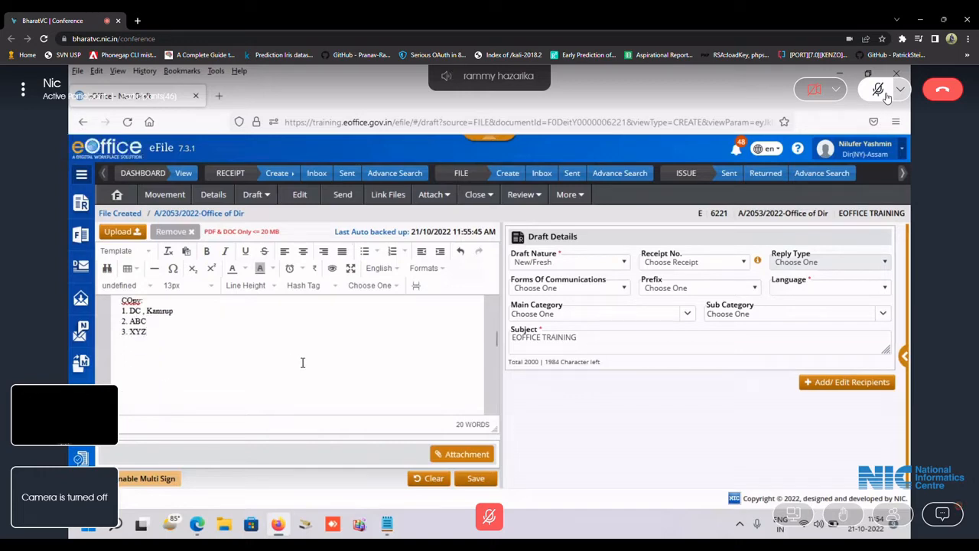
scroll(314, 355, up, 5)
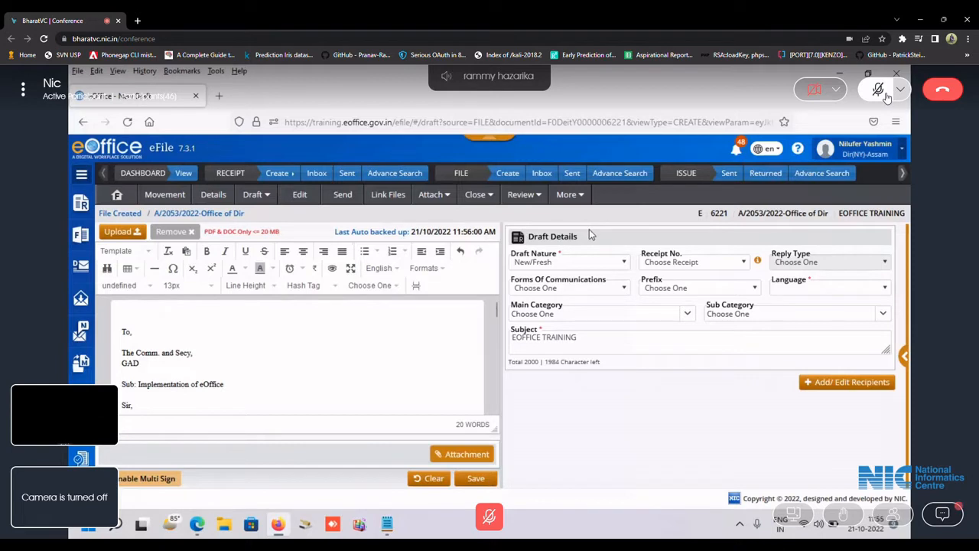
scroll(306, 336, down, 3)
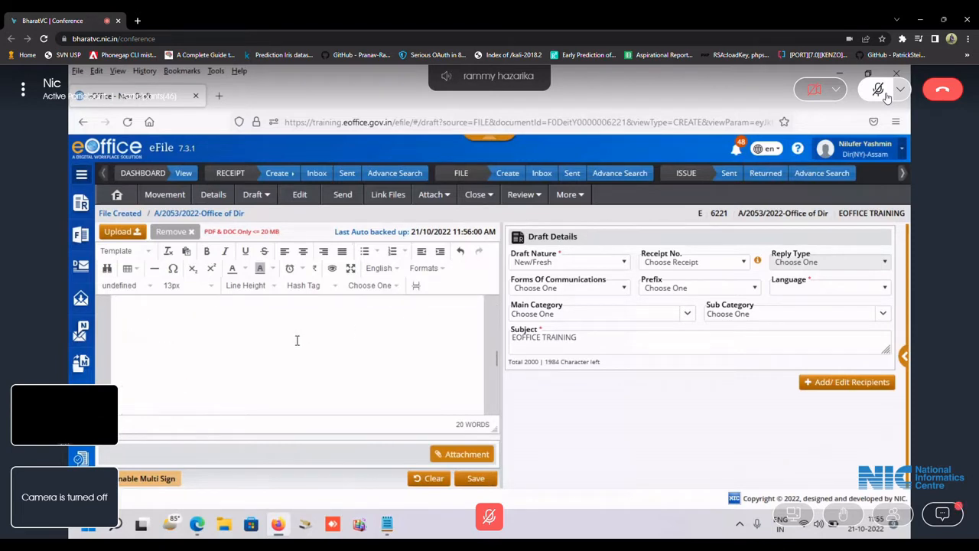
scroll(161, 325, up, 4)
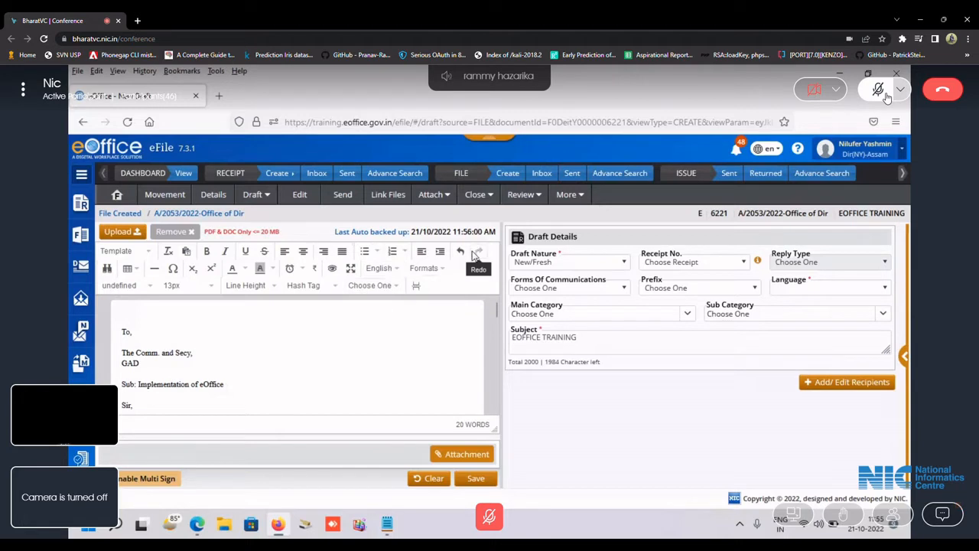
click(413, 287)
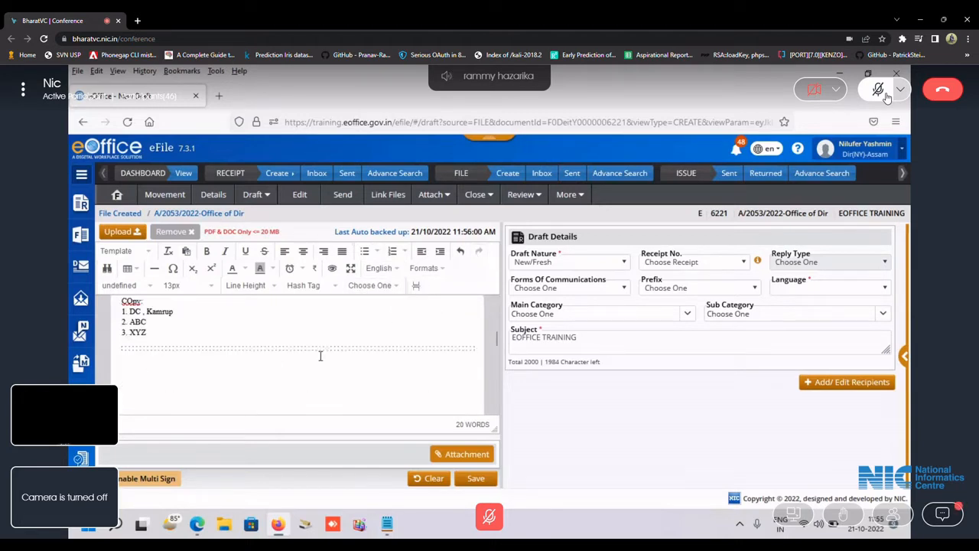
scroll(314, 358, up, 5)
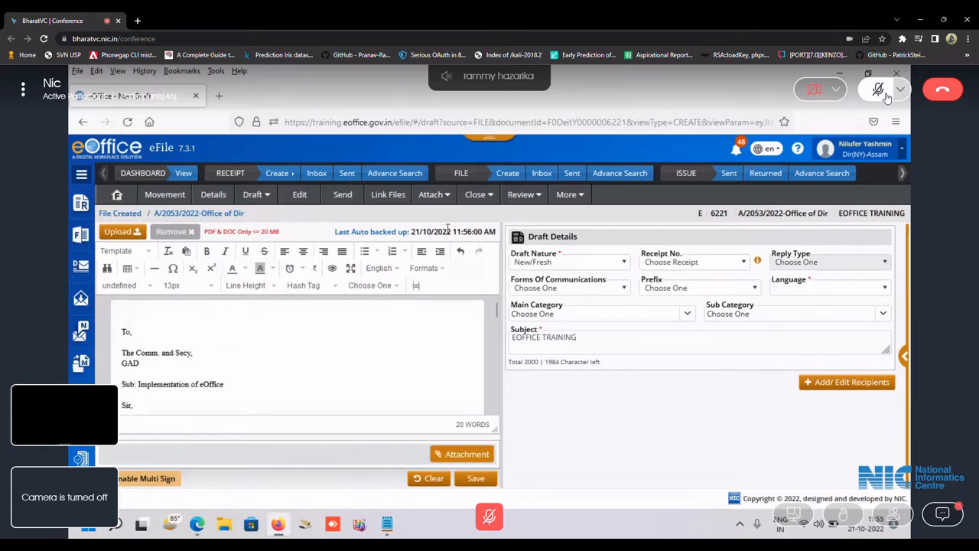
click(588, 262)
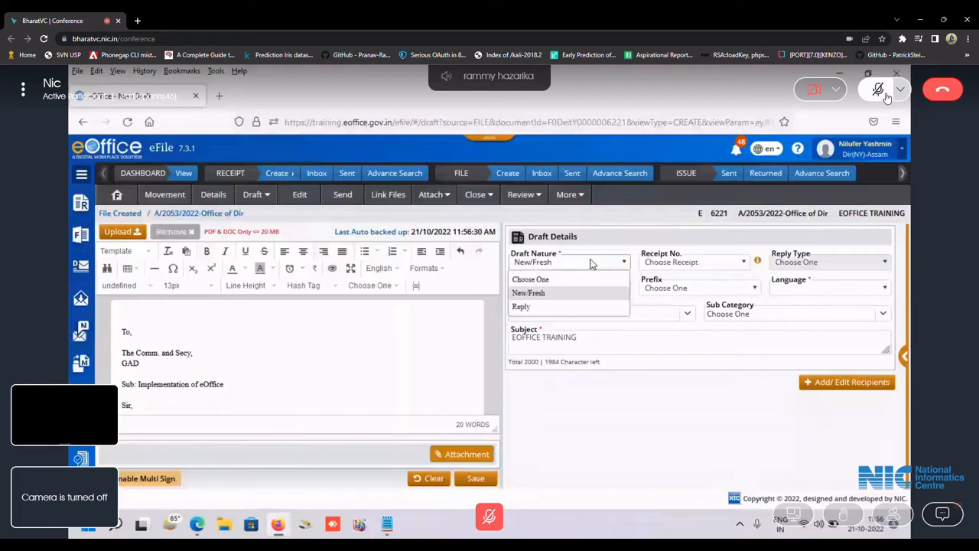
Change the draft nature from New/Fresh to Reply.
click(680, 258)
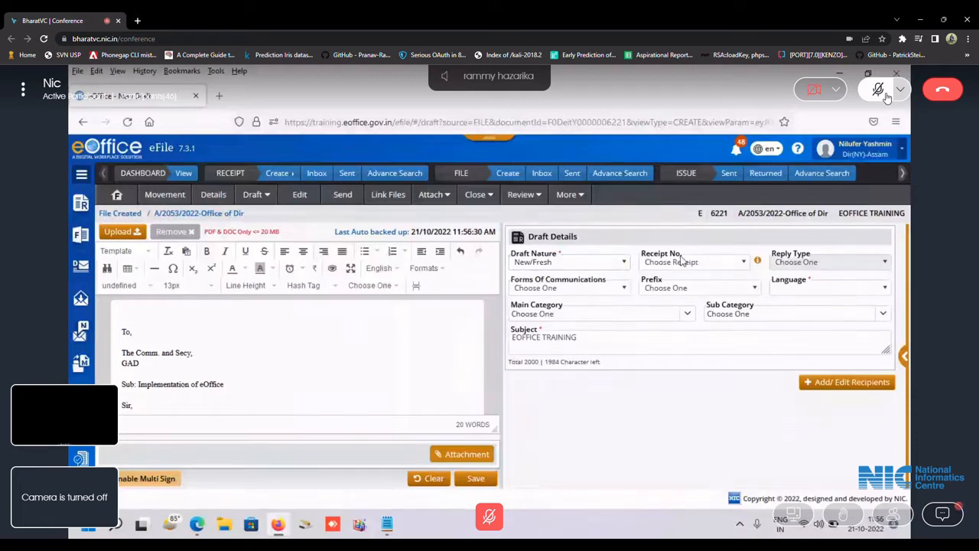
click(571, 262)
click(570, 308)
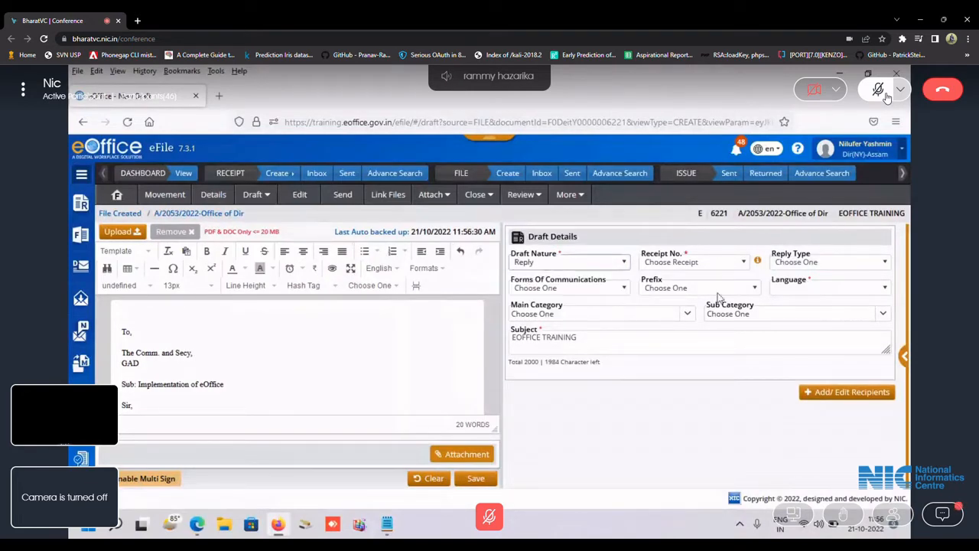
Check the Receipt No. and Reply Type lists, leaving both unset, then open Forms Of Communications.
click(720, 261)
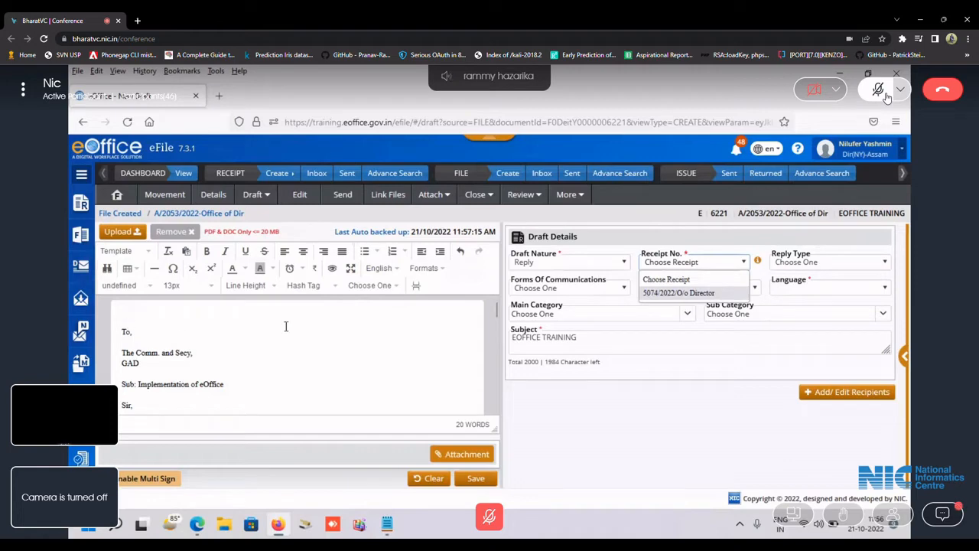
click(663, 239)
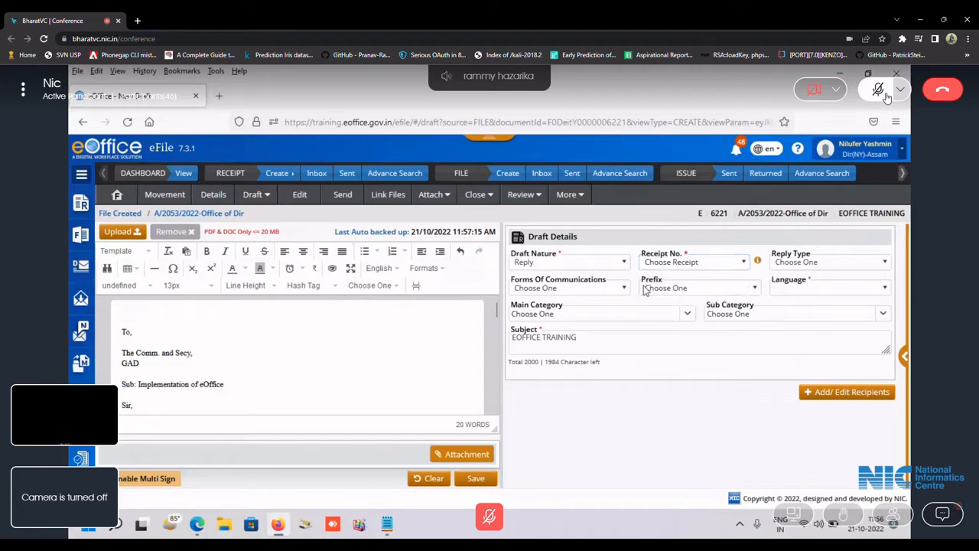
click(812, 263)
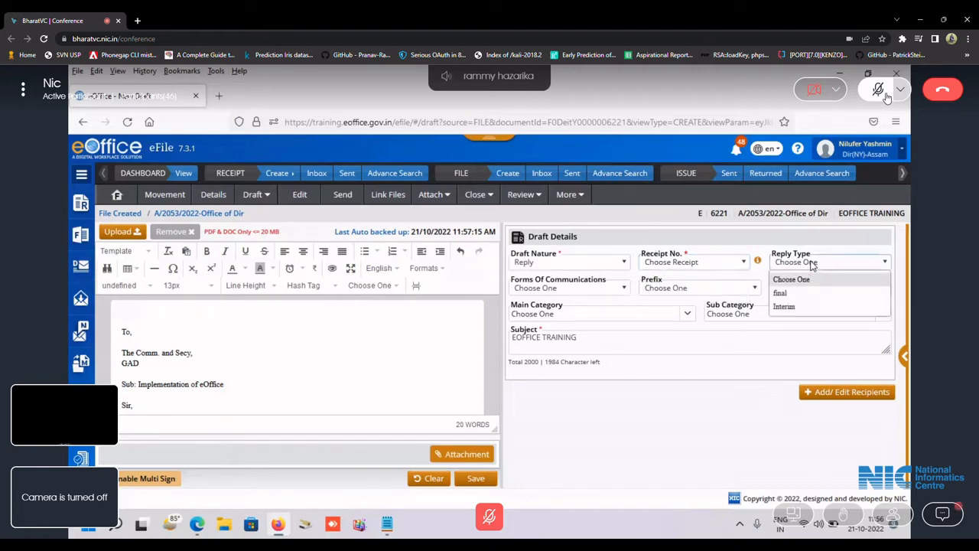
click(814, 263)
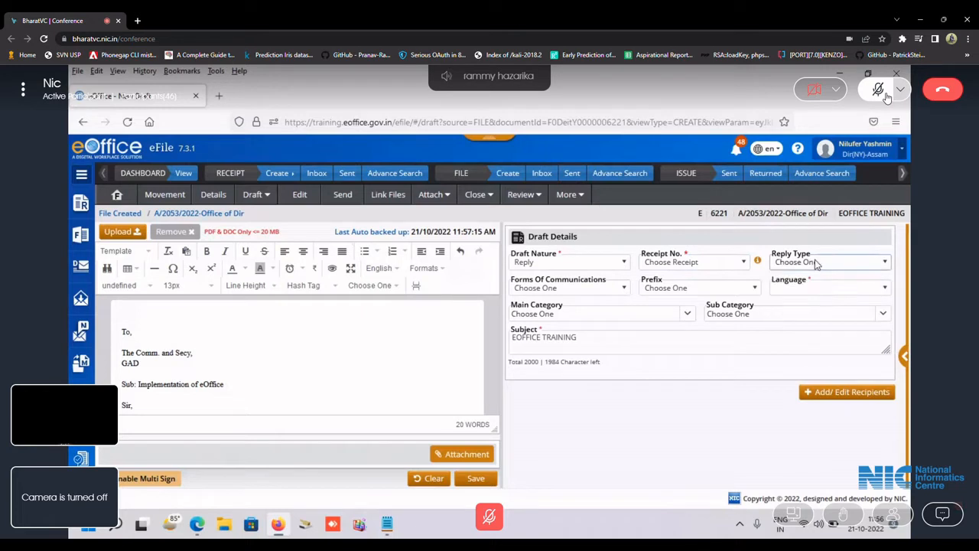
click(608, 290)
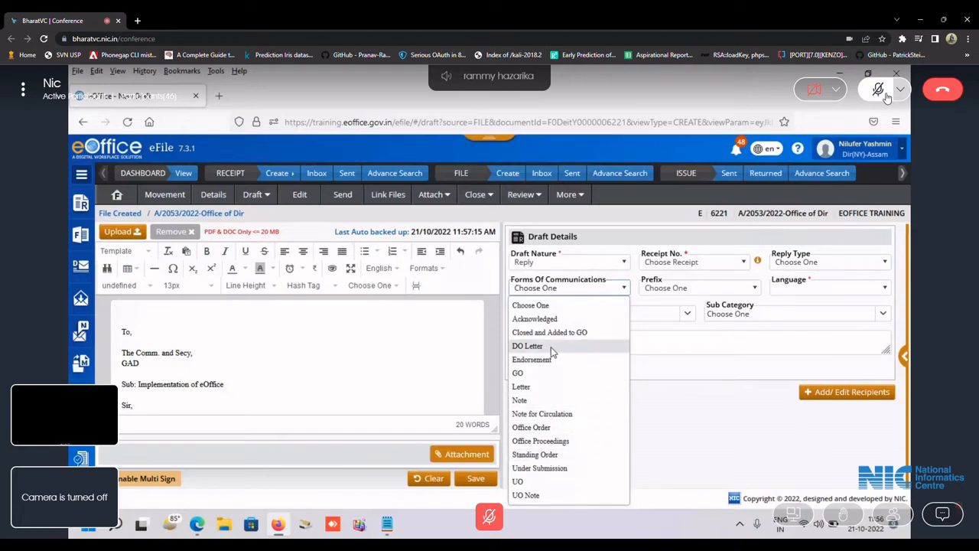
Set Forms Of Communication to Letter, leave Main Category unchanged, and select the subject EOFFICE TRAINING.
click(558, 387)
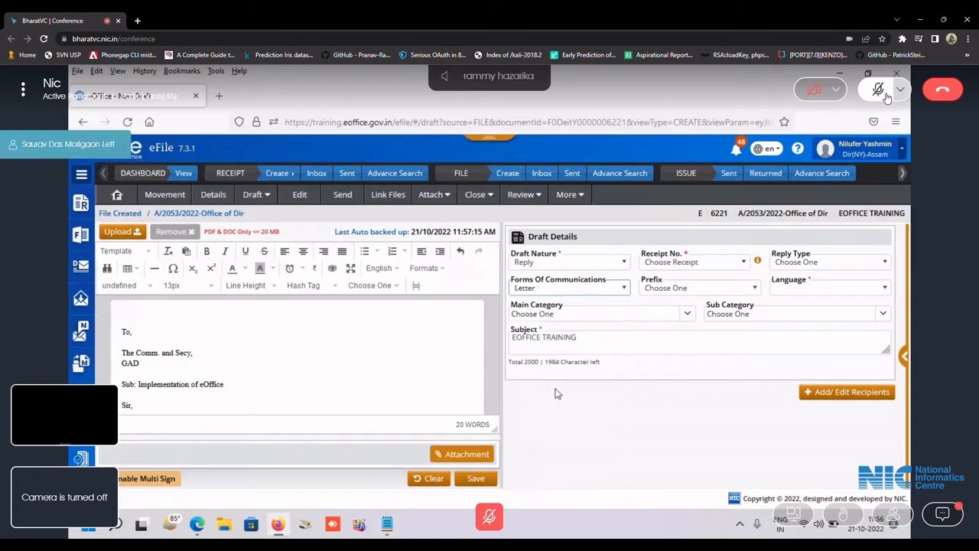
click(629, 318)
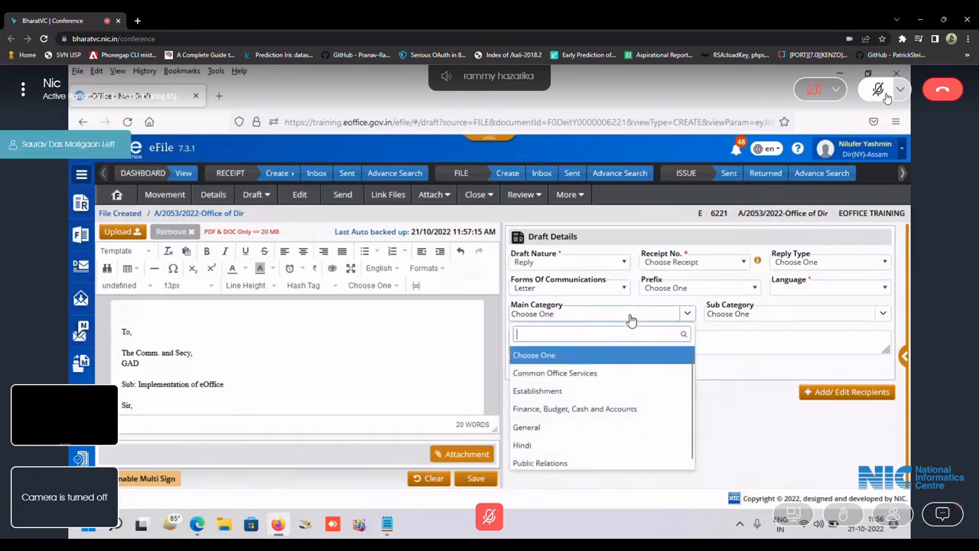
click(630, 318)
drag(577, 337, 506, 337)
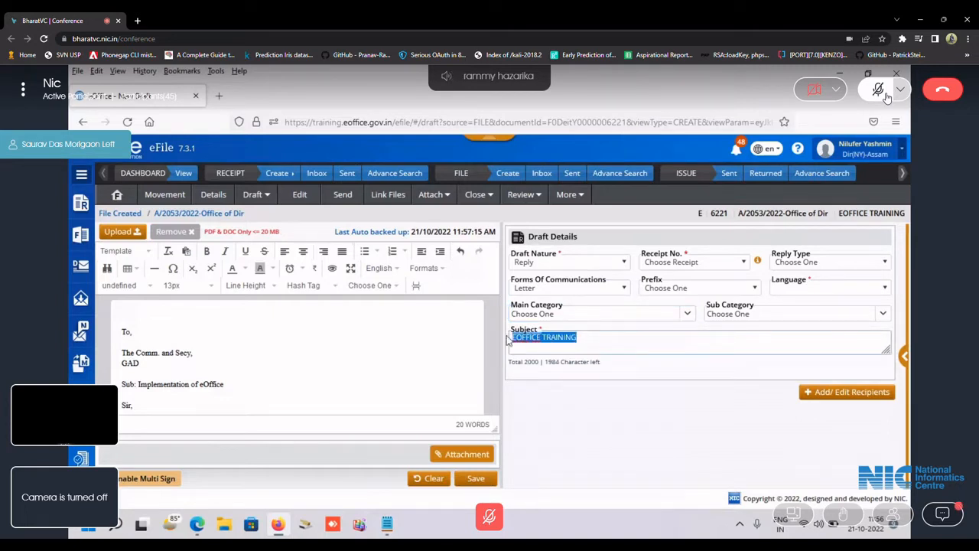
Replace the subject EOFFICE TRAINING with 'Implementation of eOffice'.
key(BackSpace)
text(Implem)
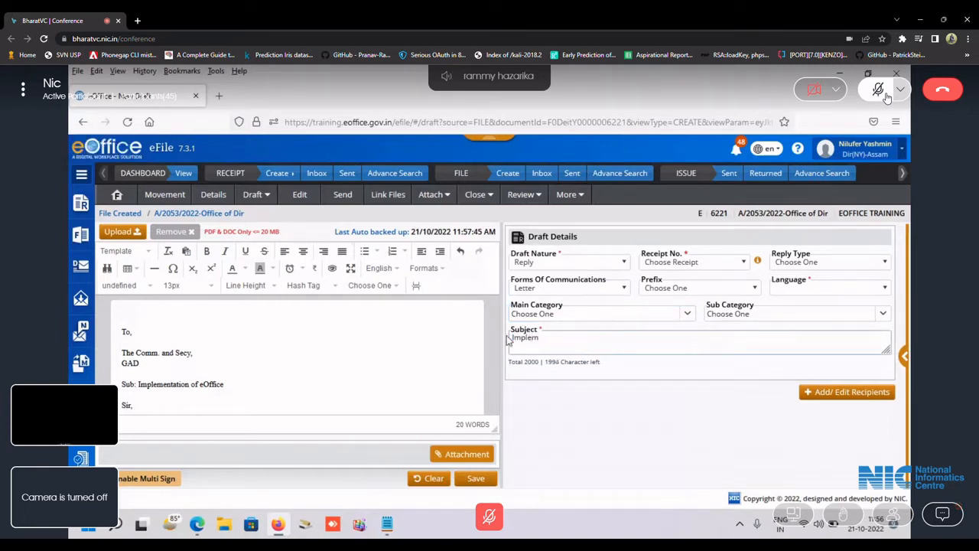
text(entation )
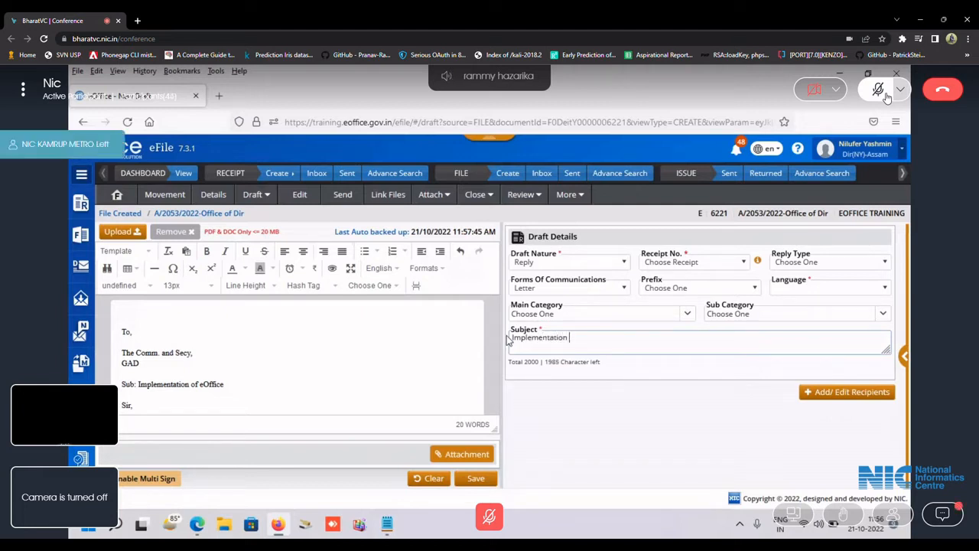
text(of eOffice)
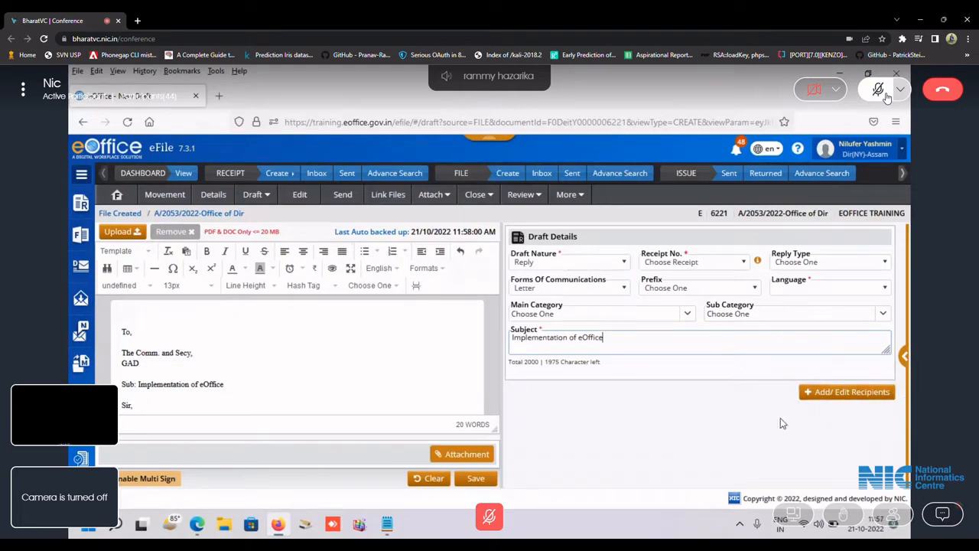
Review the draft-issuing notes in Notepad, then return to the draft's Add/Edit Recipients form.
click(386, 528)
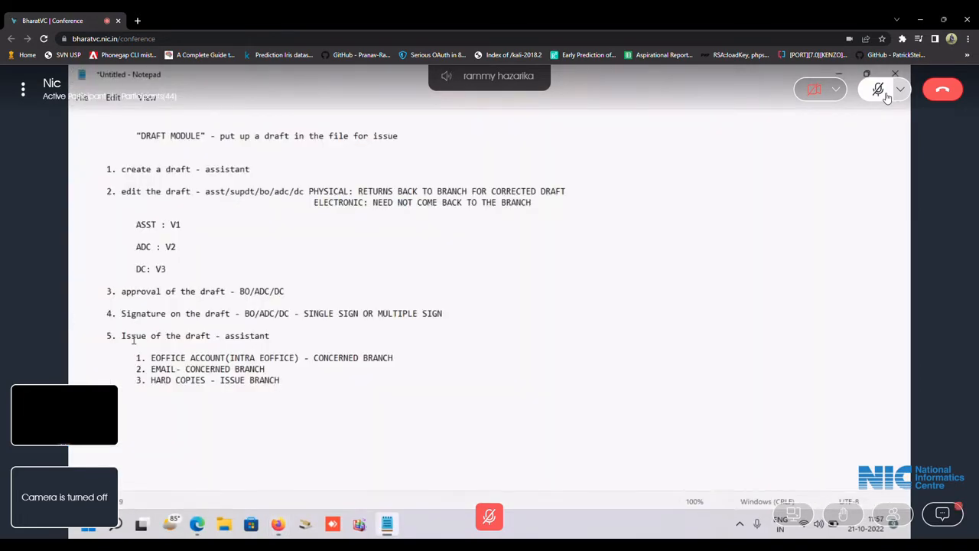
drag(107, 336, 324, 382)
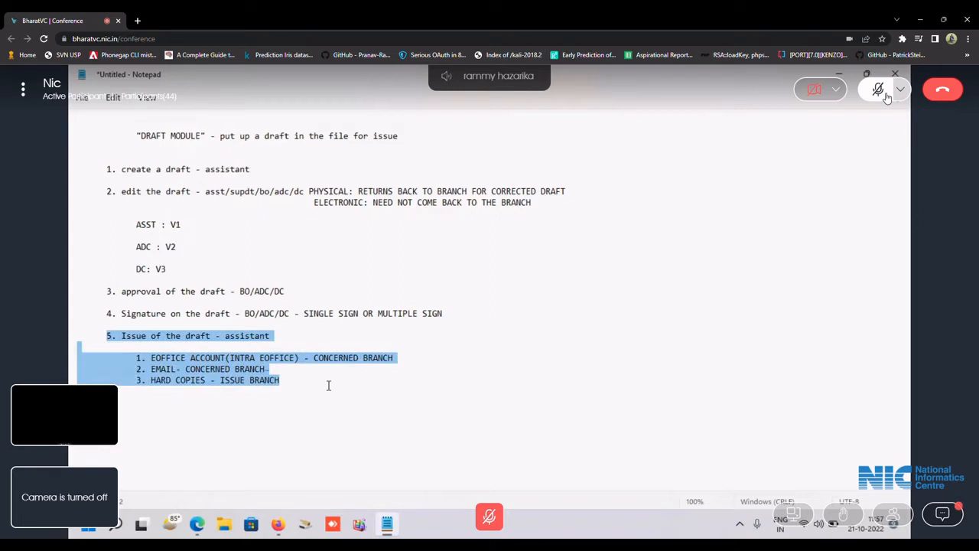
click(326, 382)
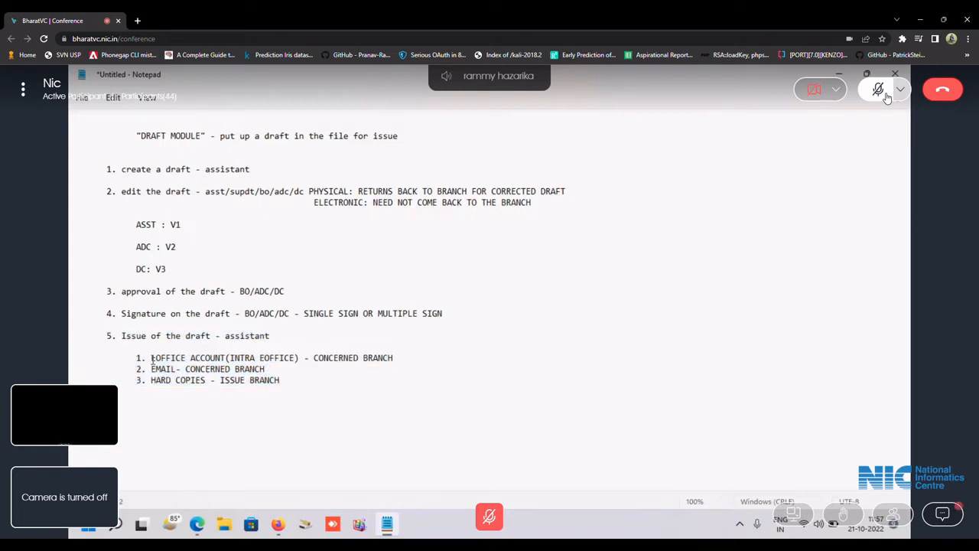
click(278, 524)
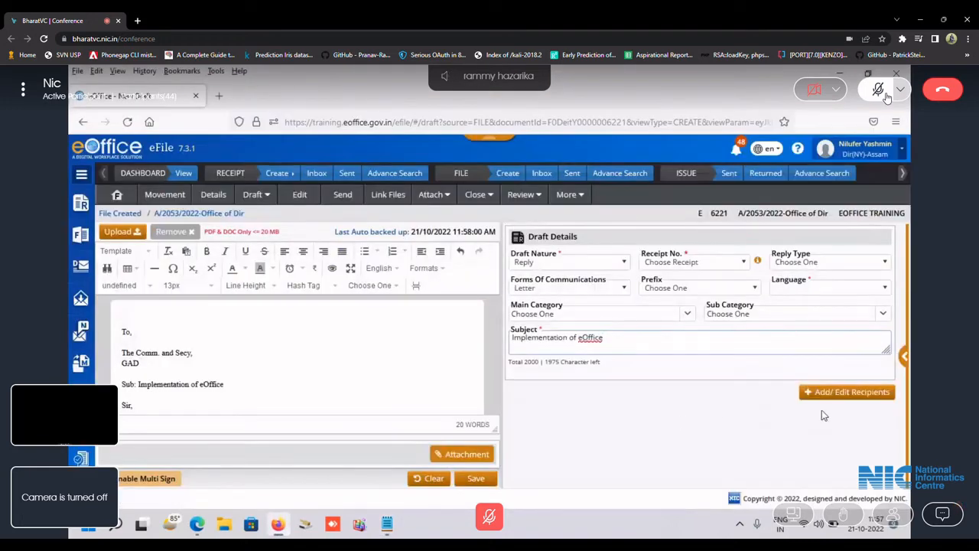
click(861, 393)
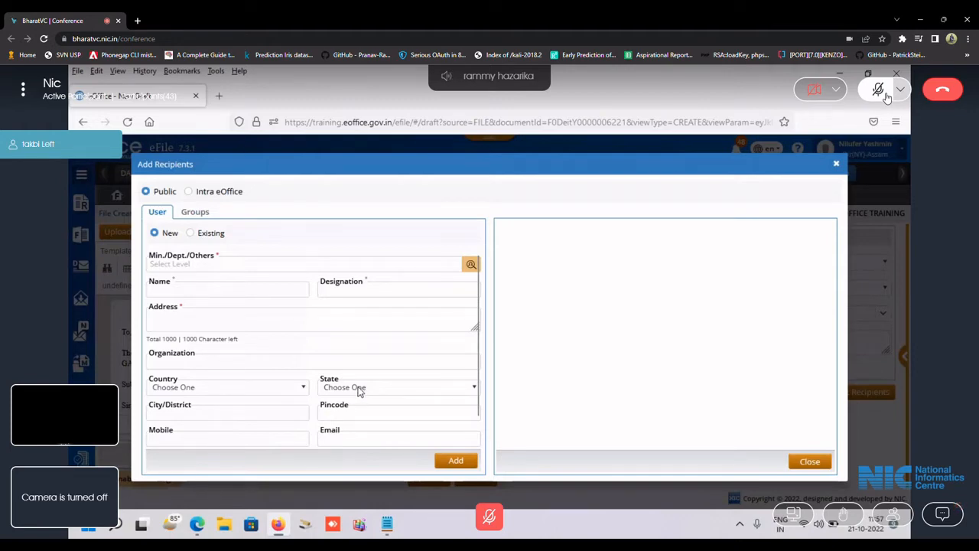
Close the Add Recipients window and scroll the draft to check the four internal recipients.
click(835, 162)
scroll(227, 351, down, 2)
scroll(227, 351, up, 2)
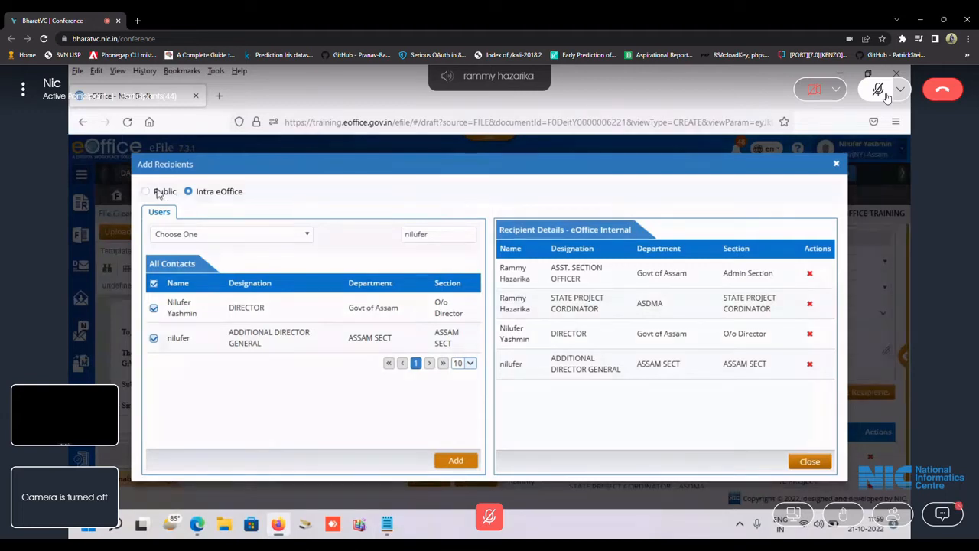
Enter a Public recipient with name abc, address ghy and an e-mail address, then try adding it.
click(146, 192)
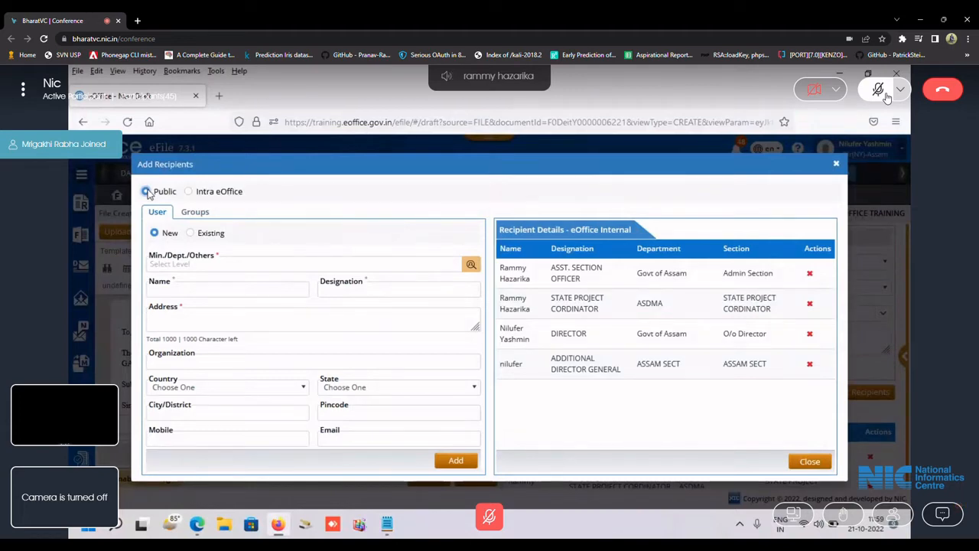
click(224, 290)
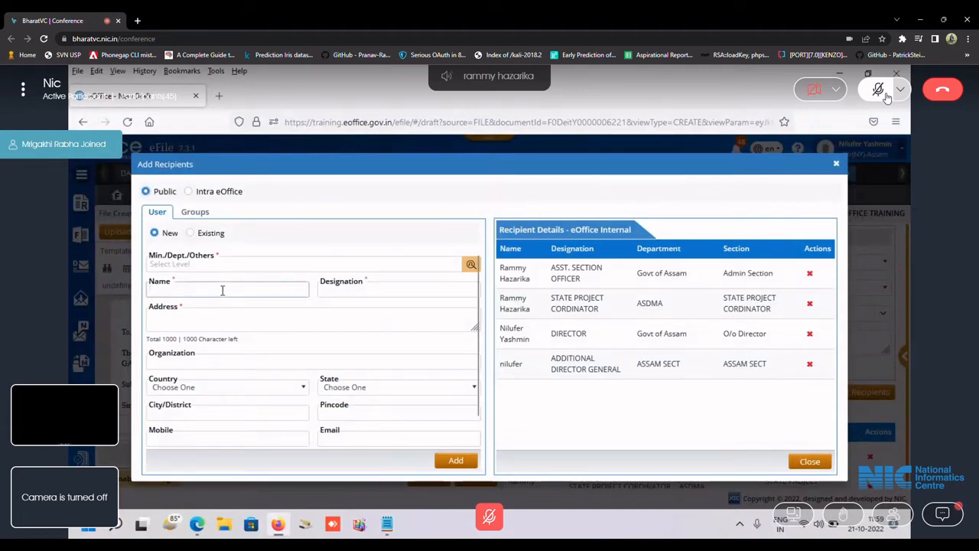
text(abc)
key(Tab)
key(Tab)
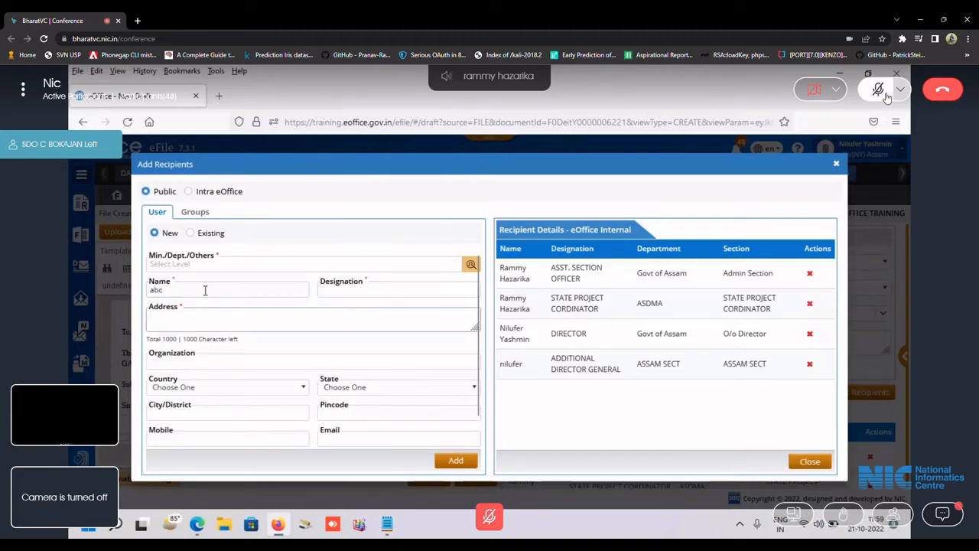
text(ghy)
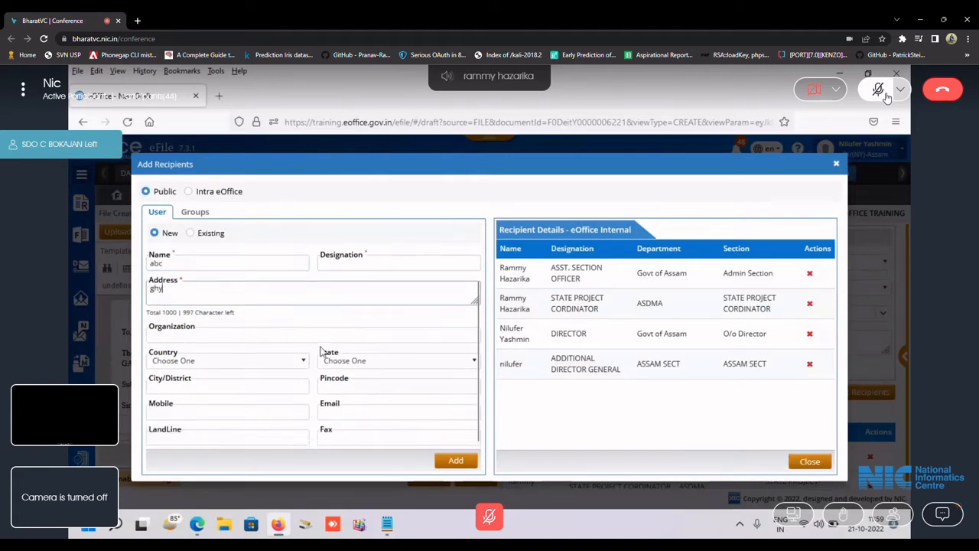
scroll(288, 354, down, 1)
click(368, 412)
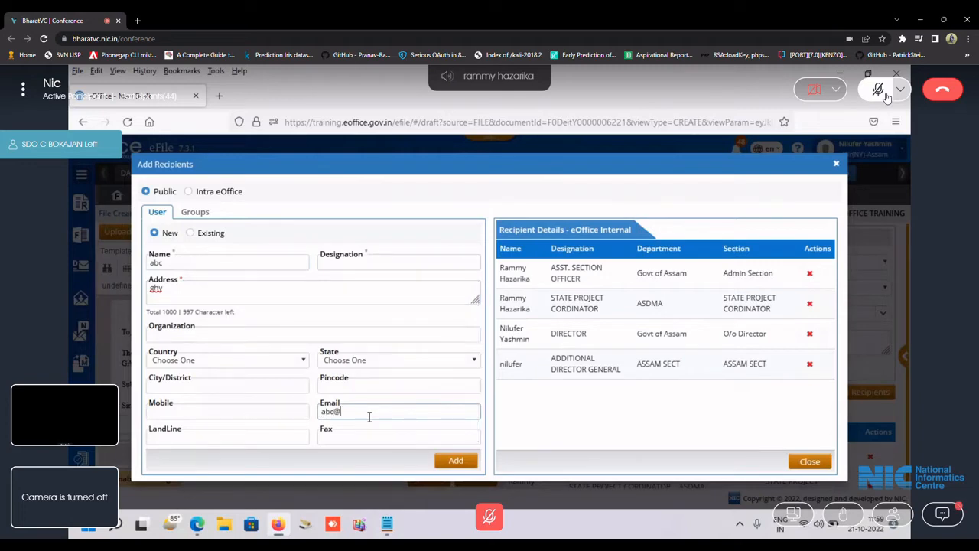
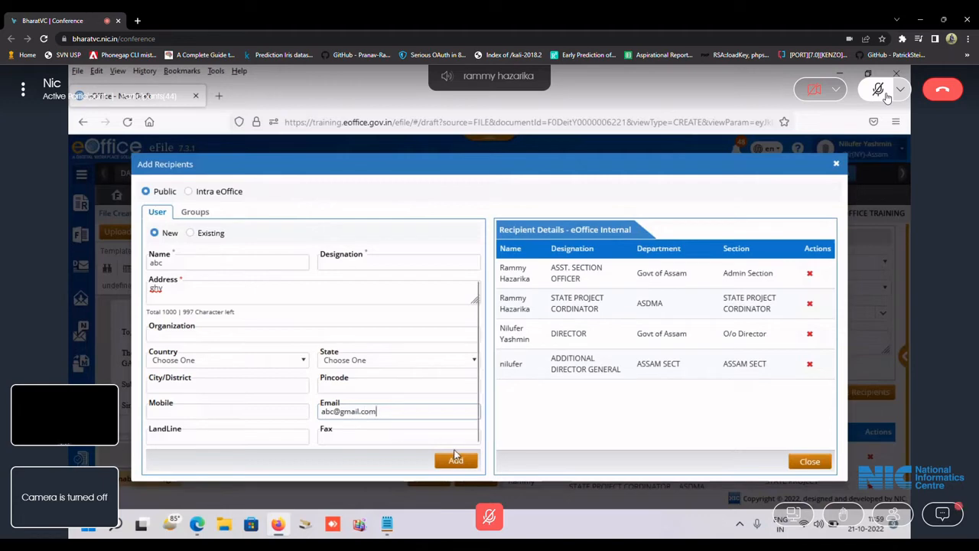
click(455, 461)
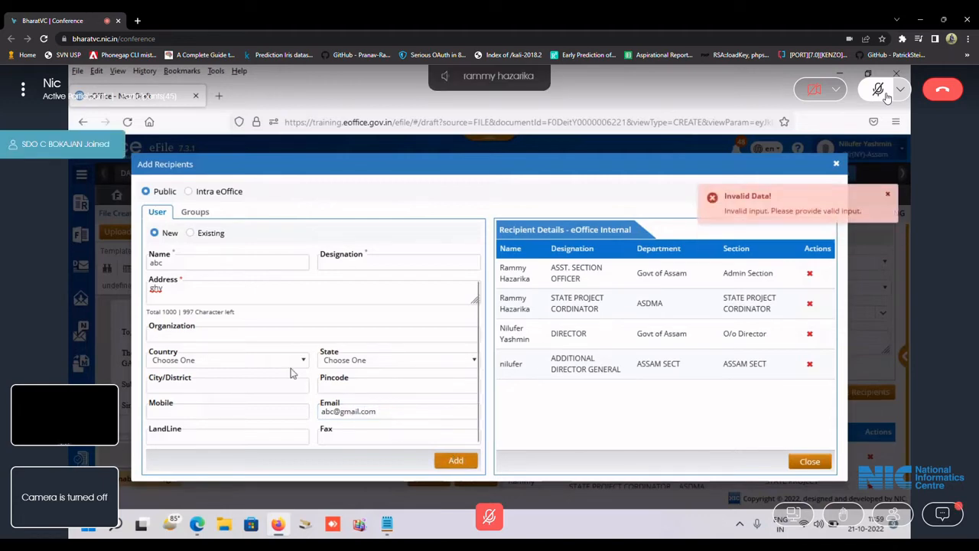
Set the department to Government of Meghalaya, add recipient abc, and close the recipients window.
scroll(262, 291, up, 1)
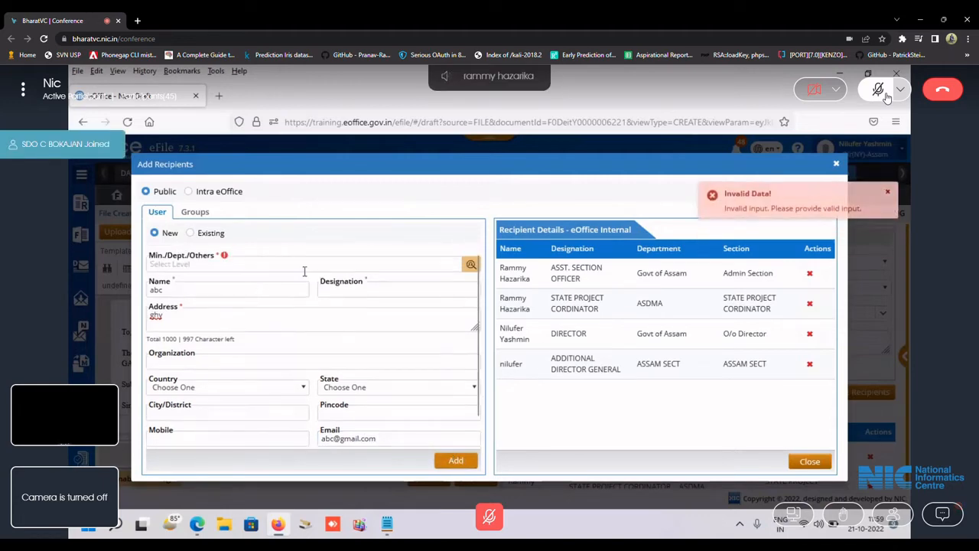
click(442, 266)
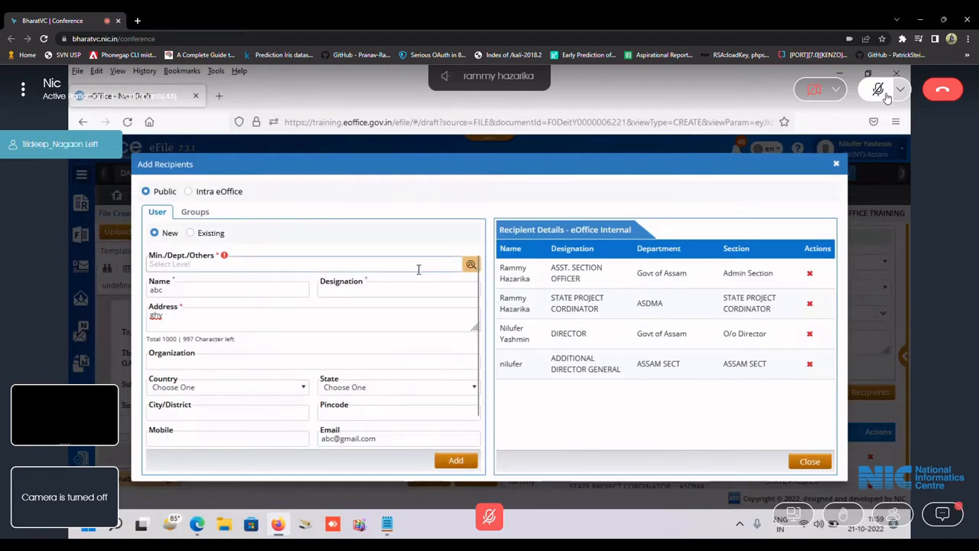
text(other)
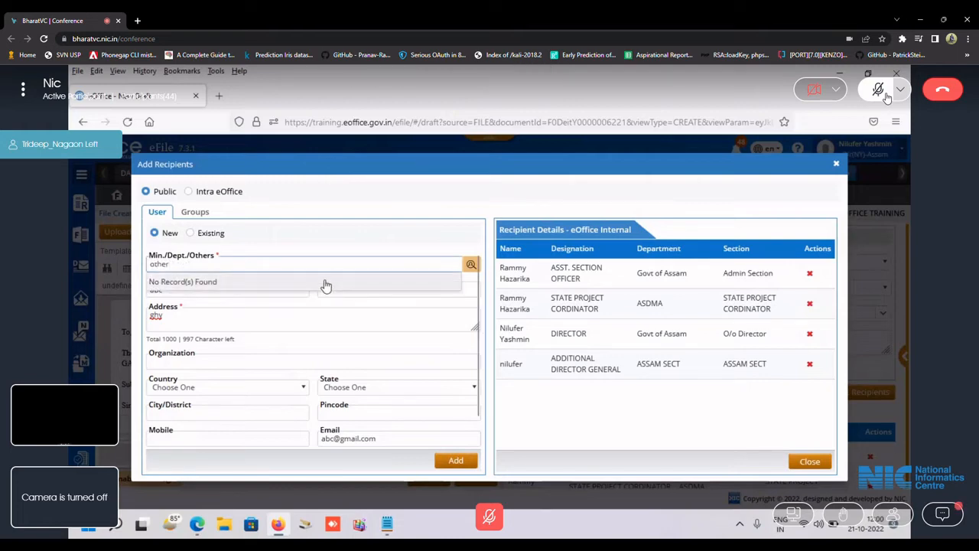
key(BackSpace)
key(BackSpace)
key(BackSpace)
key(BackSpace)
key(BackSpace)
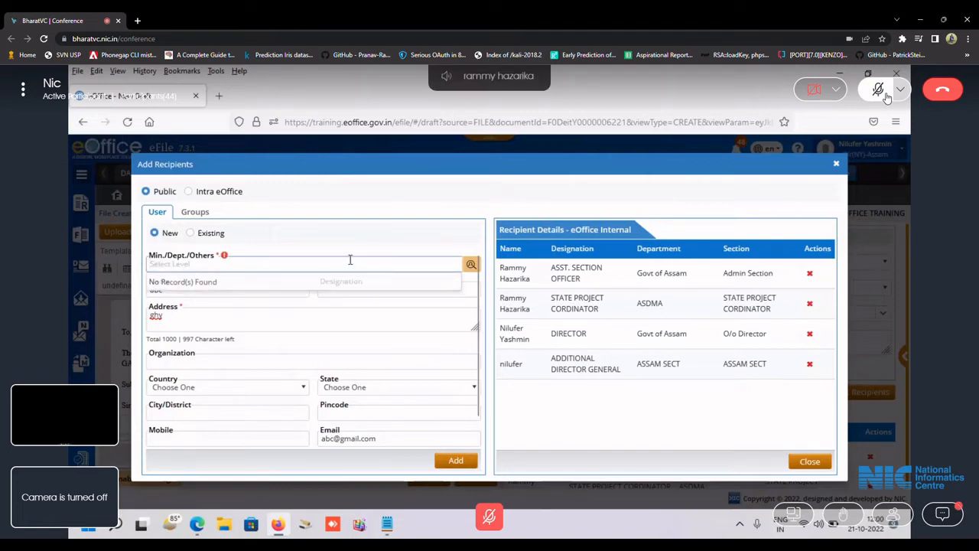
text(megh)
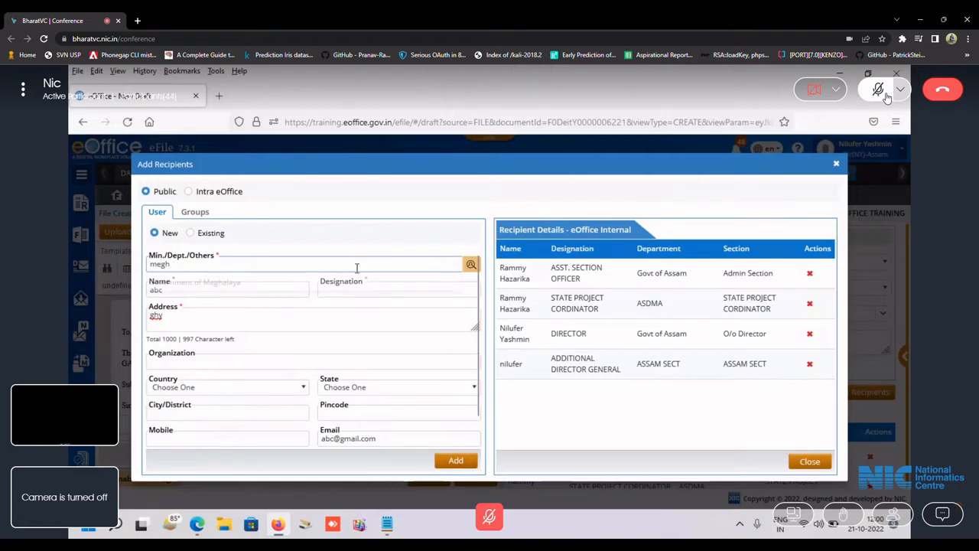
click(349, 284)
click(455, 462)
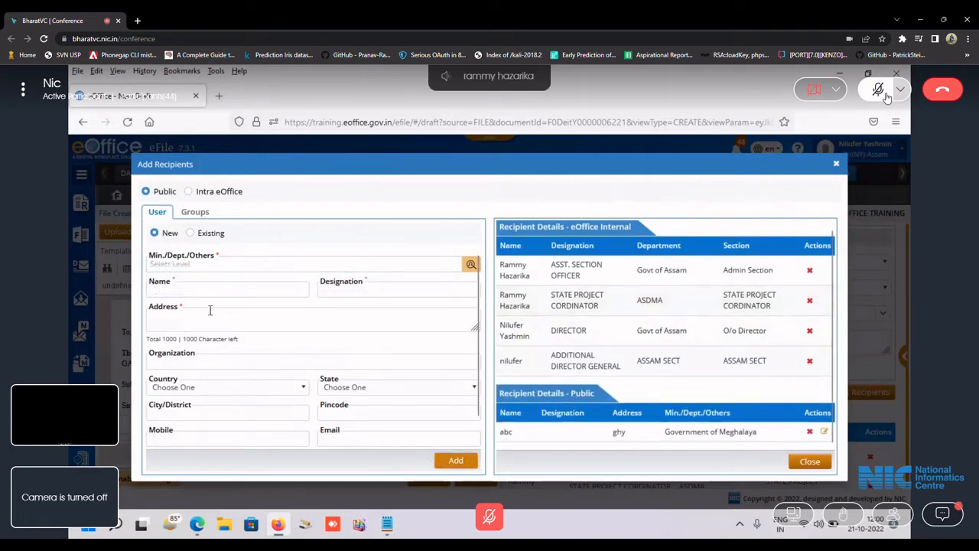
click(835, 165)
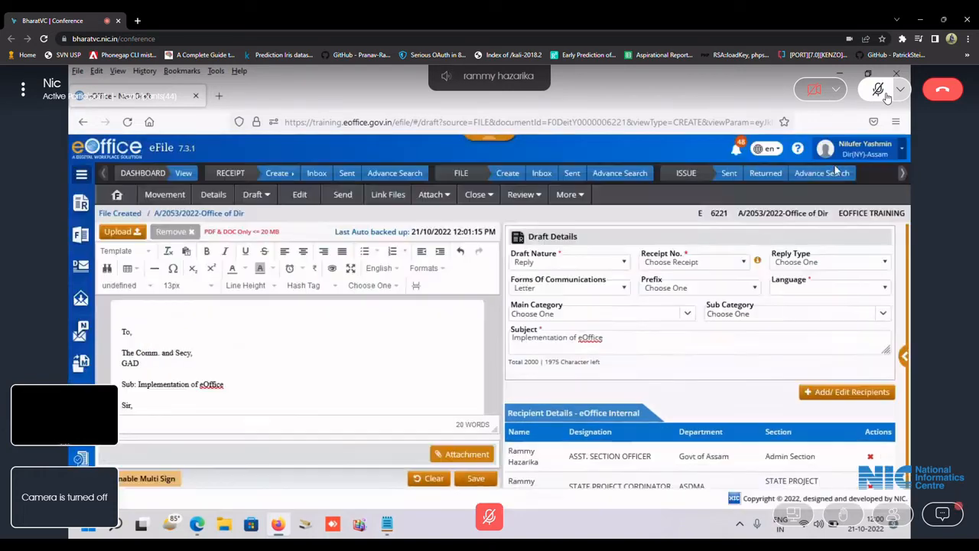
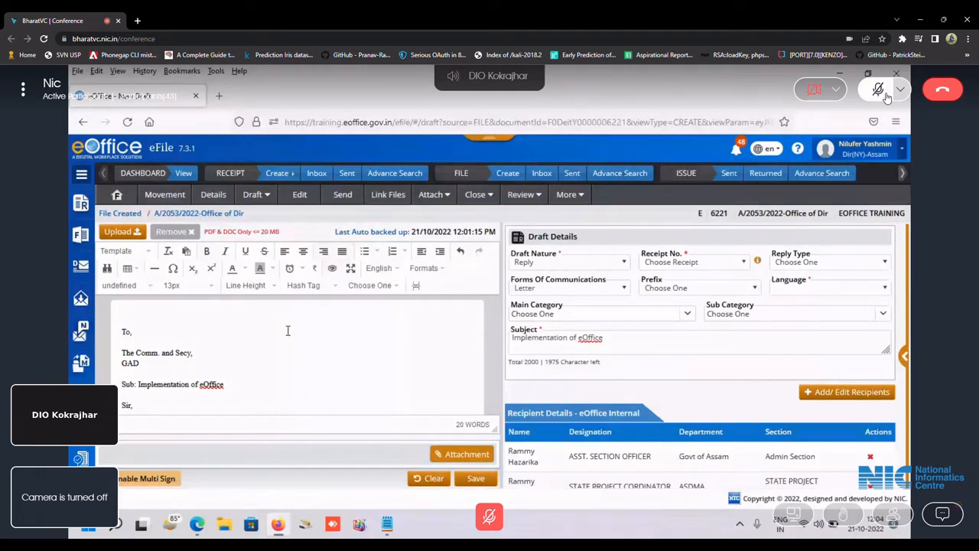
Try attaching the Order_JN_As a PD - ASPIRe PMU PDF, dismiss the PDF/A rejection, and reopen Downloads.
scroll(287, 331, down, 2)
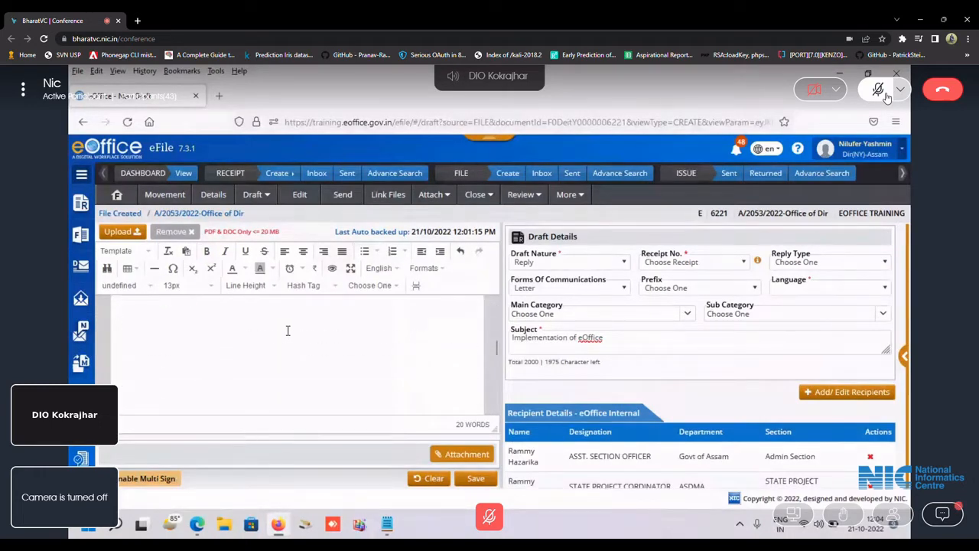
scroll(287, 329, up, 2)
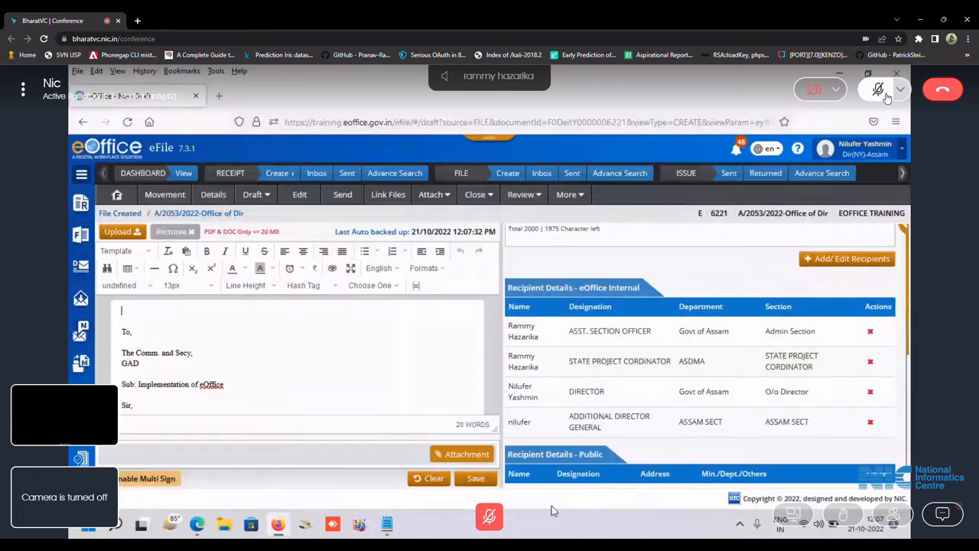
click(467, 455)
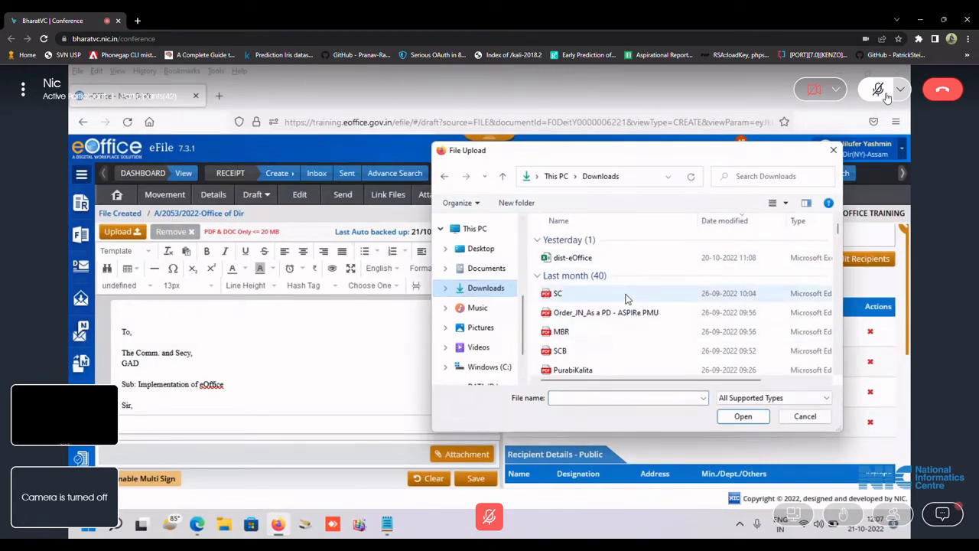
double_click(648, 312)
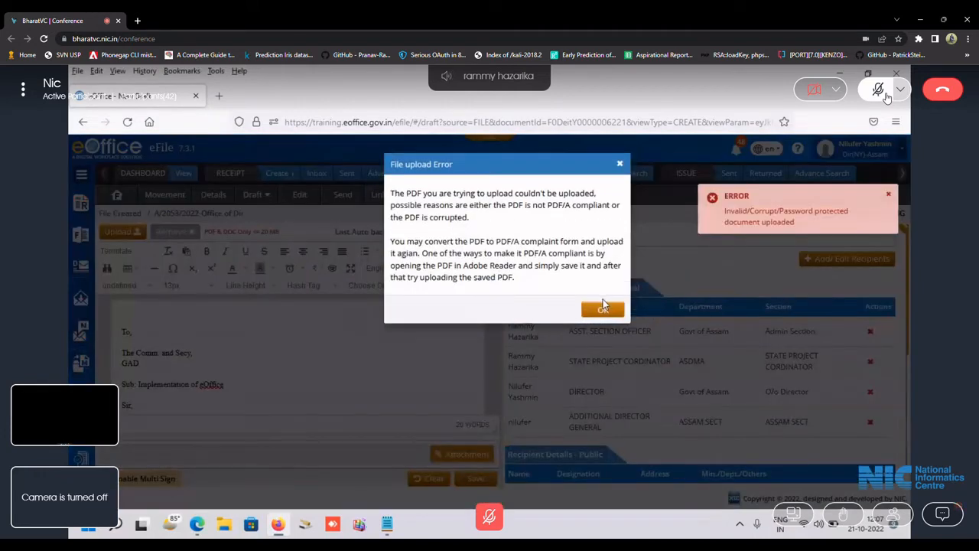
click(602, 307)
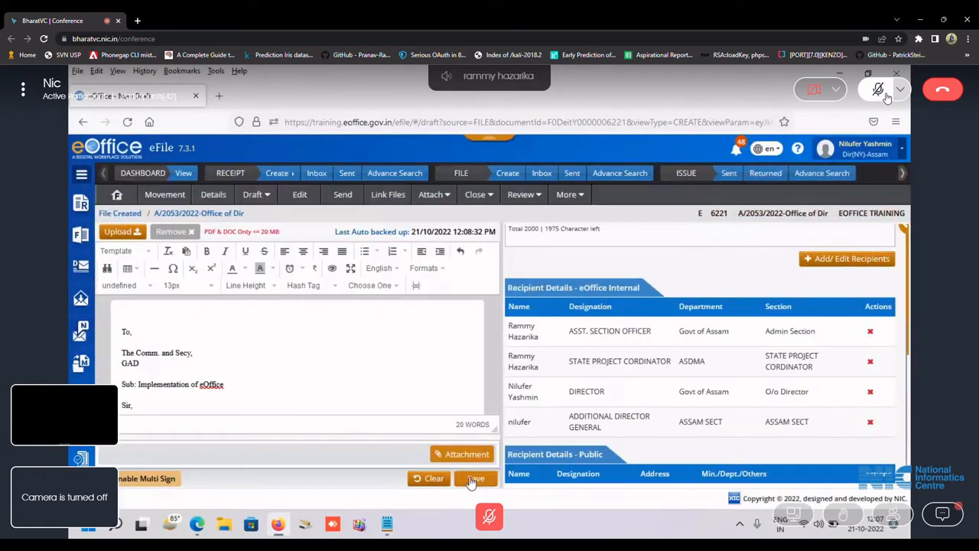
click(468, 453)
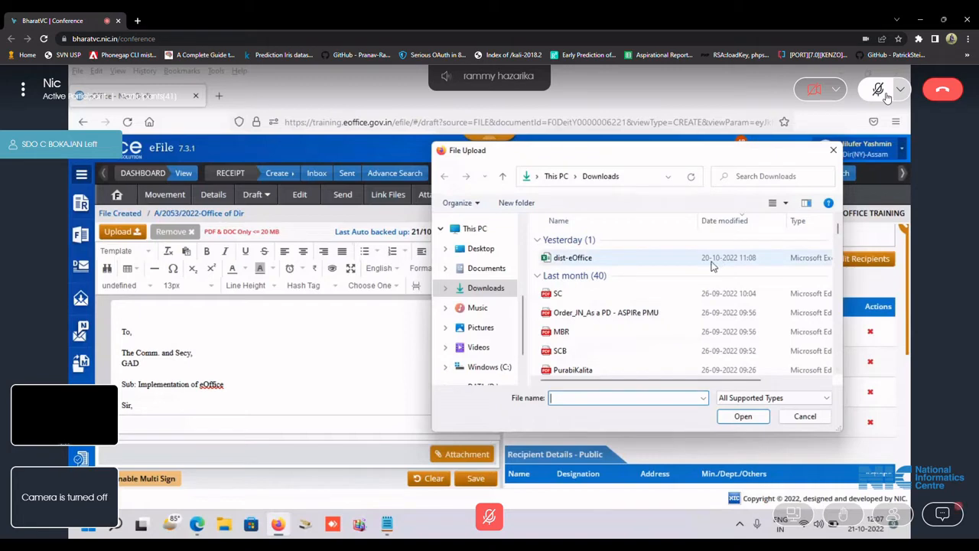
Upload dist-eOffice.xlsx from Downloads as the draft's attachment.
double_click(562, 258)
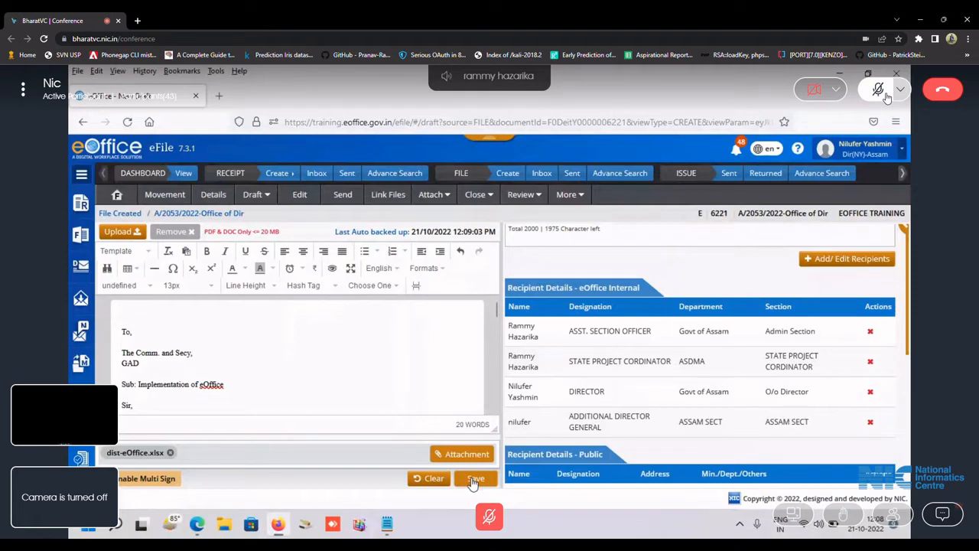
scroll(907, 280, up, 3)
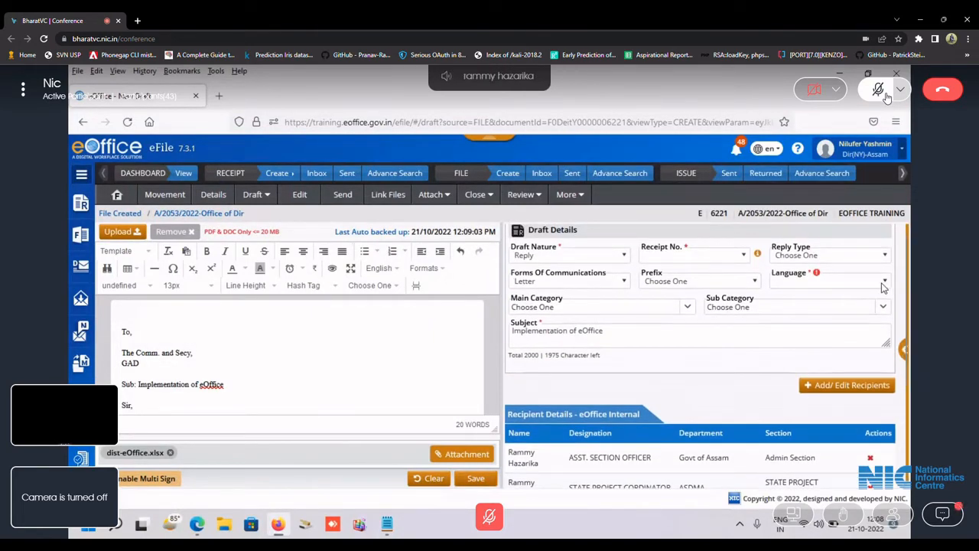
Choose Assamese in the draft's Language dropdown.
click(884, 282)
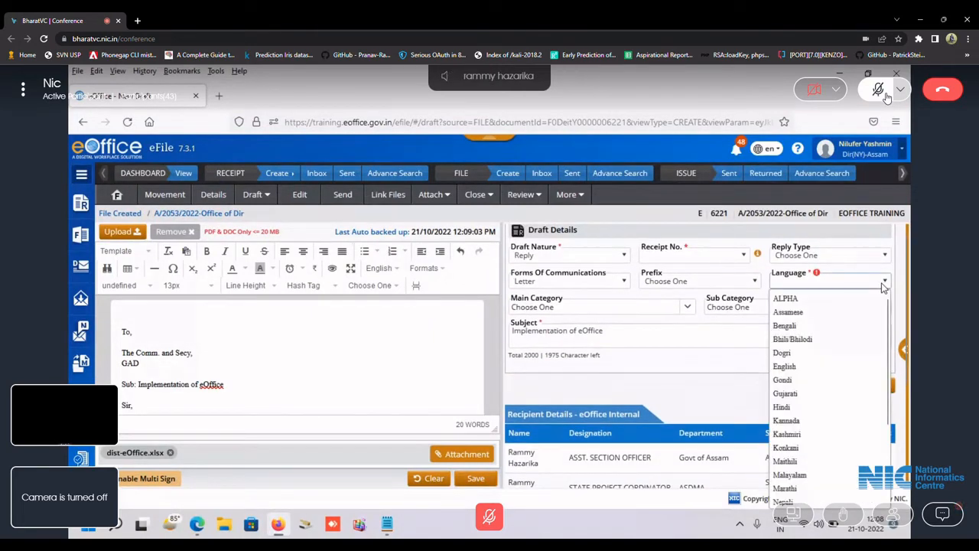
click(846, 314)
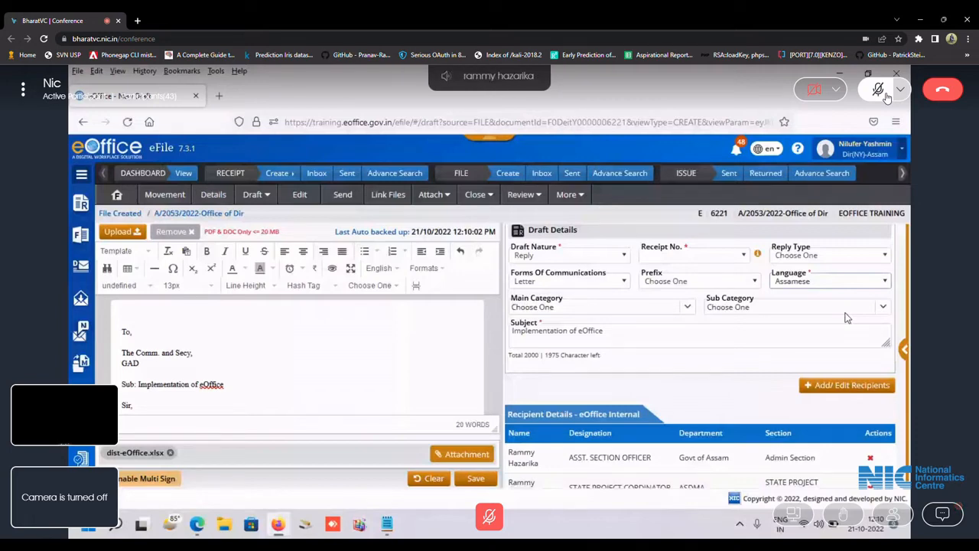
Open Add Recipients for internal eOffice contacts and filter them to the CAA department.
click(858, 389)
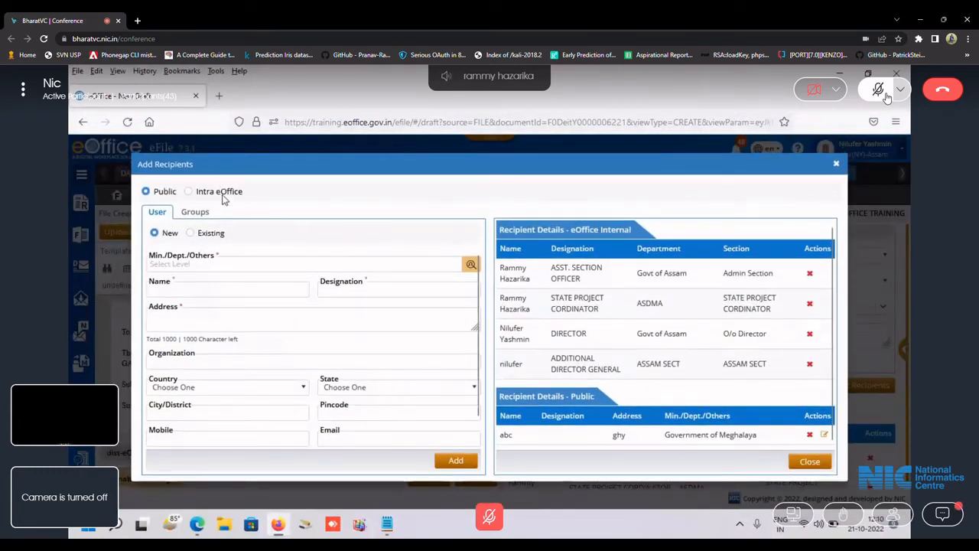
click(189, 192)
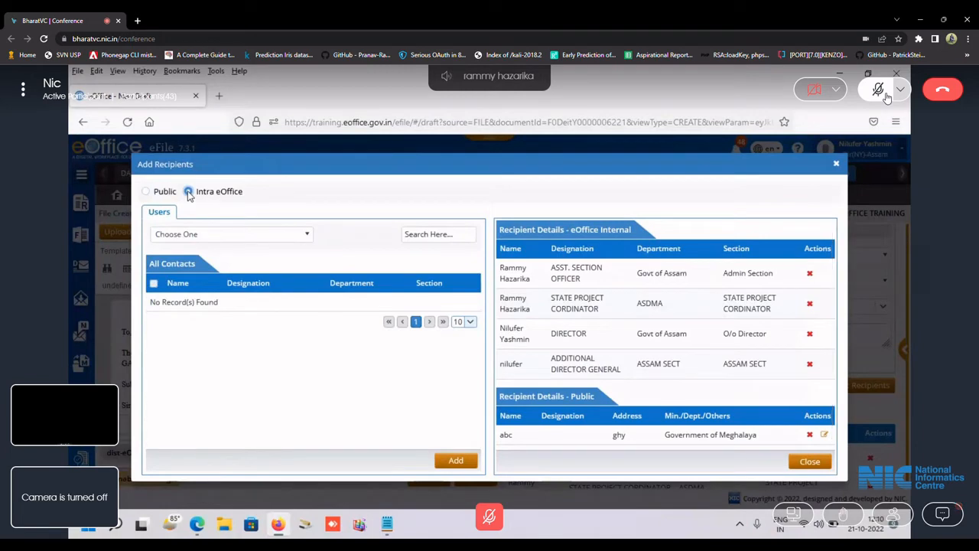
click(232, 234)
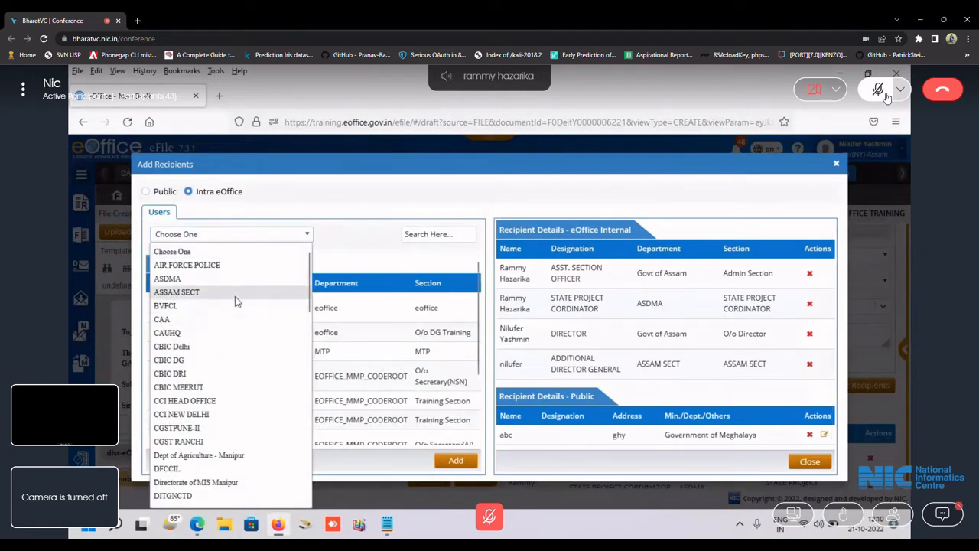
click(229, 320)
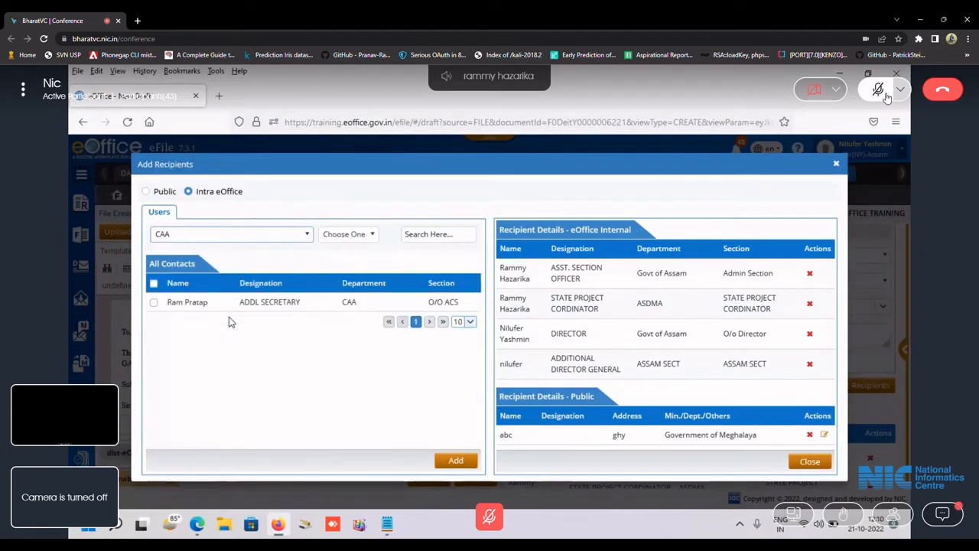
Search the contacts for 'add' and 'A', clear the search, and close the recipients window.
click(425, 238)
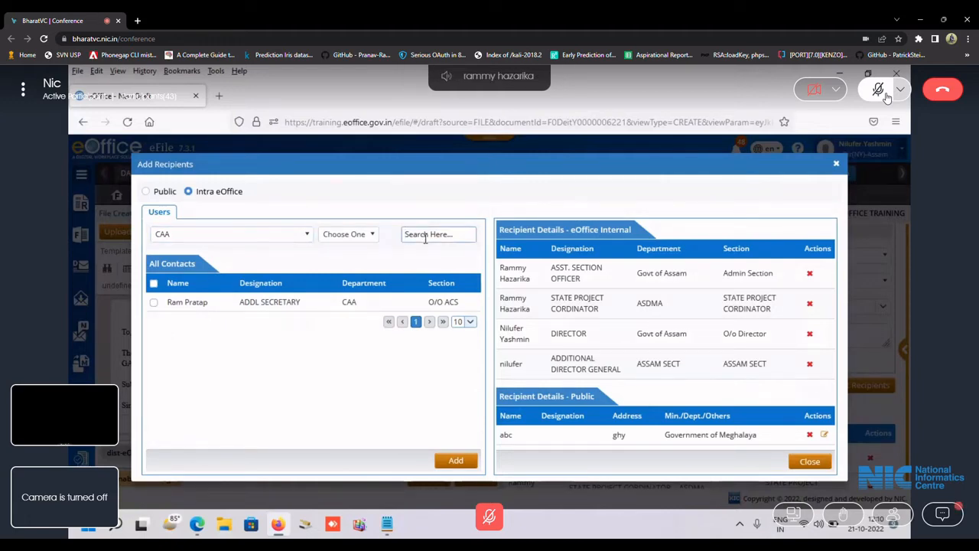
text(add)
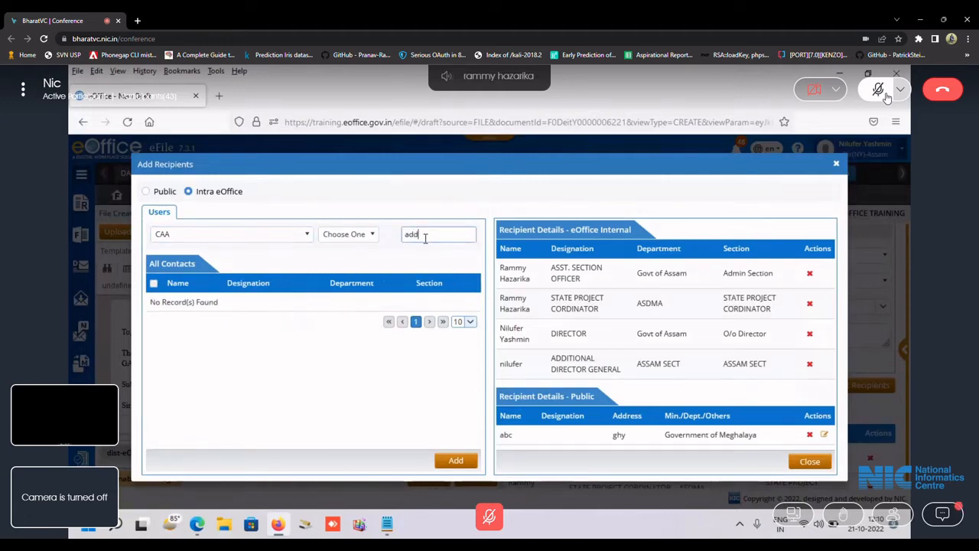
key(BackSpace)
key(BackSpace)
key(BackSpace)
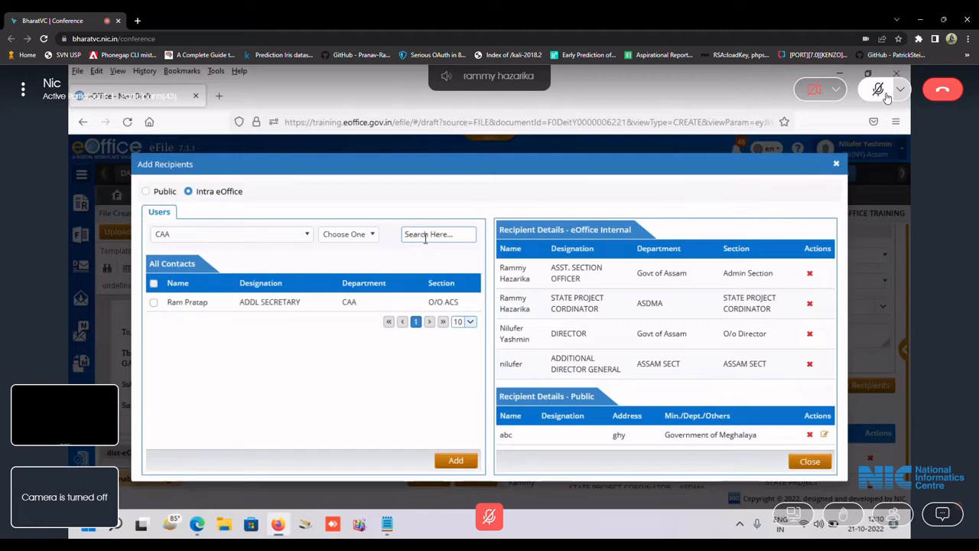
text(A)
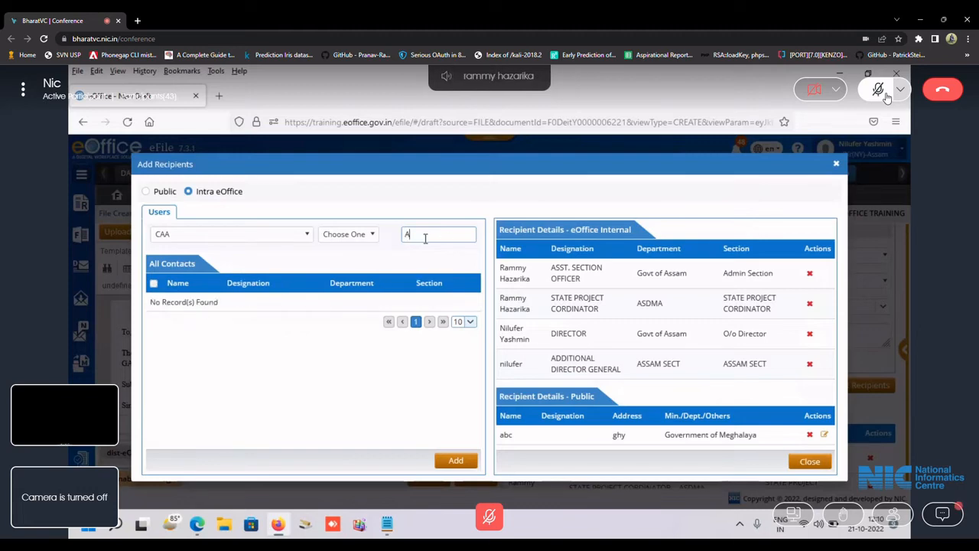
key(BackSpace)
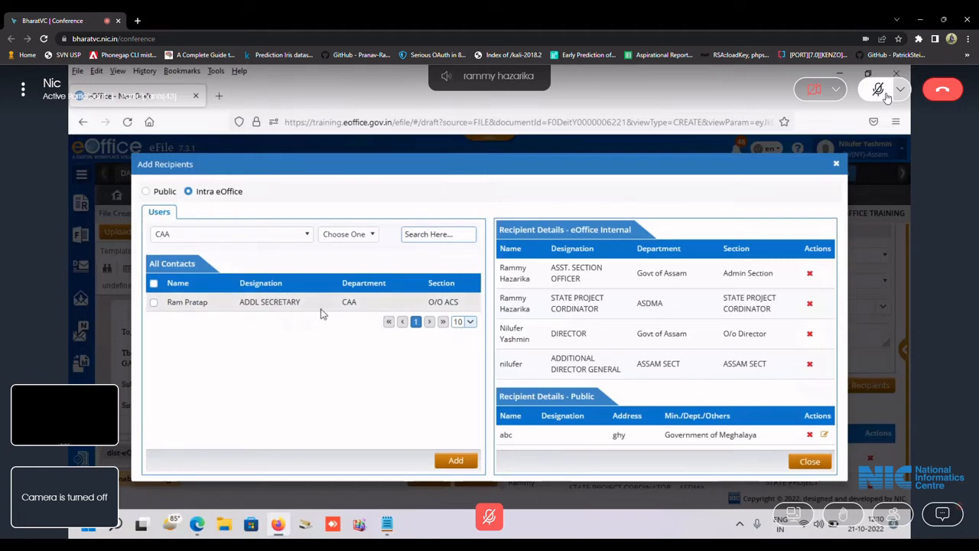
click(807, 461)
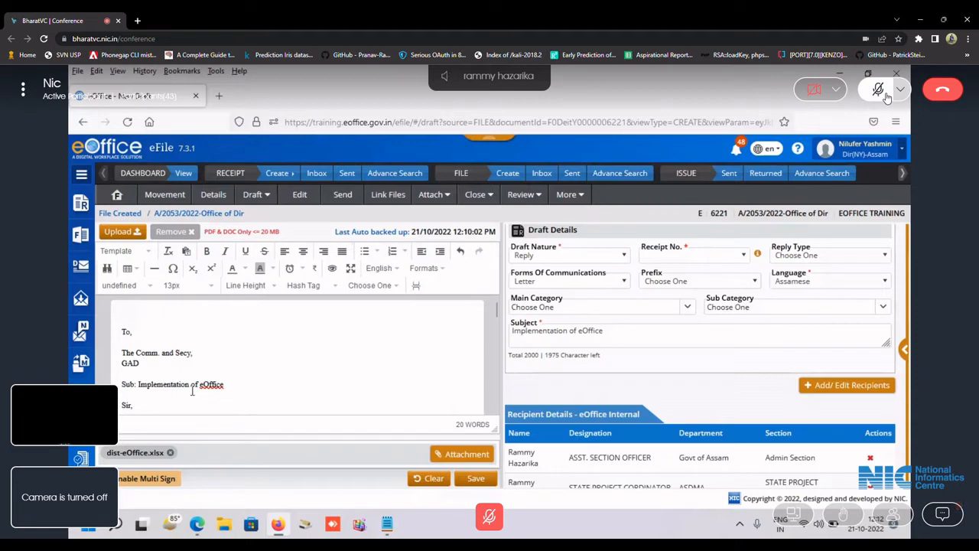
Go to the File Inbox and open file A/2037/2022-Admin Sec.
click(543, 174)
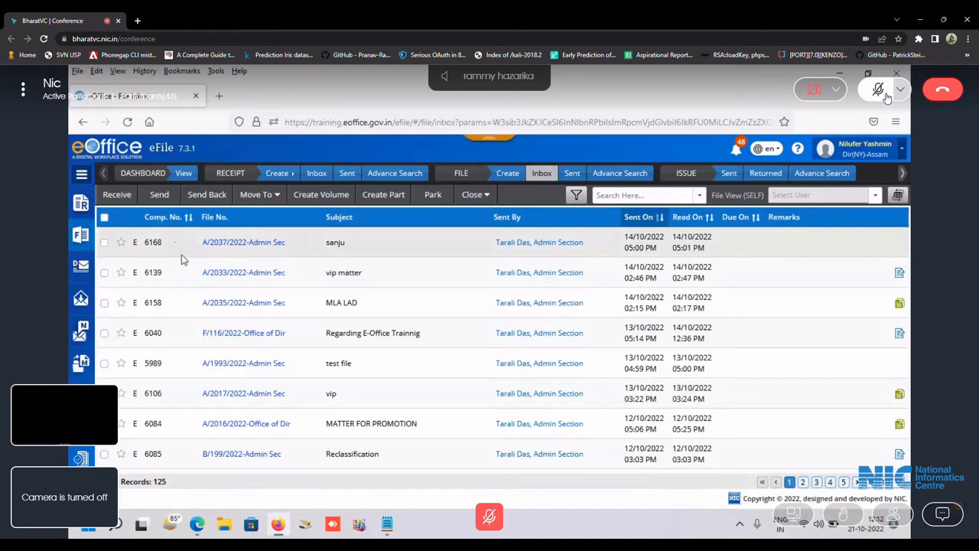
click(217, 243)
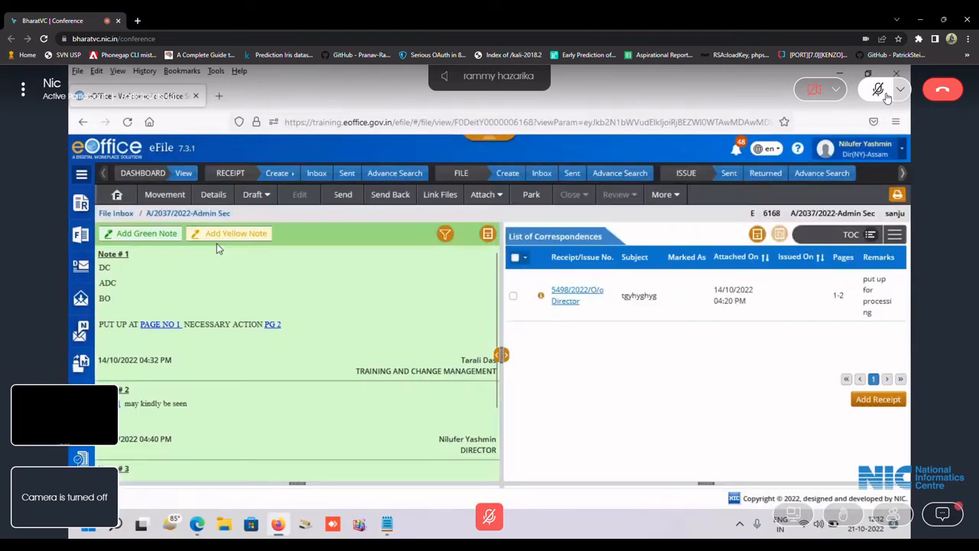
Write a new note reading 'pfathe report' and attach dist-eOffice.xlsx to it.
click(162, 235)
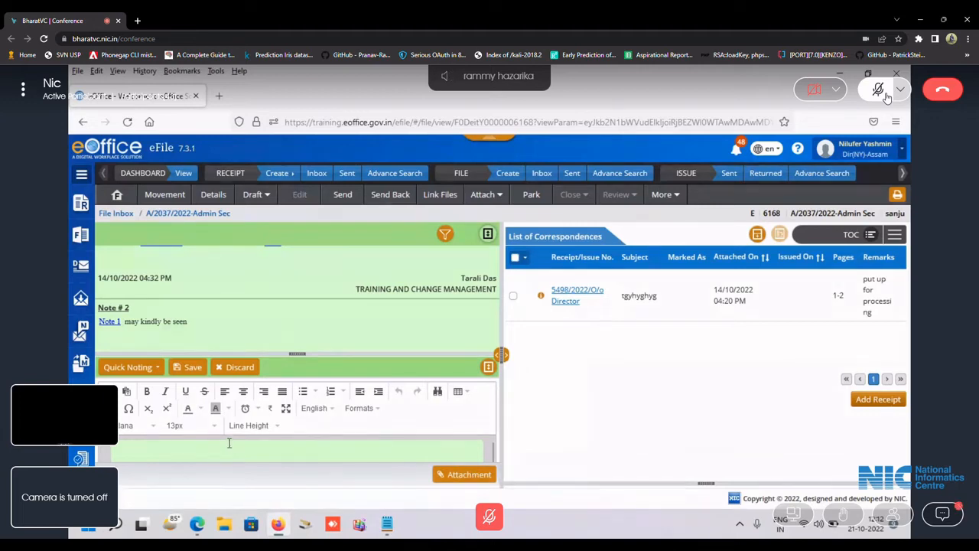
text(pfathe )
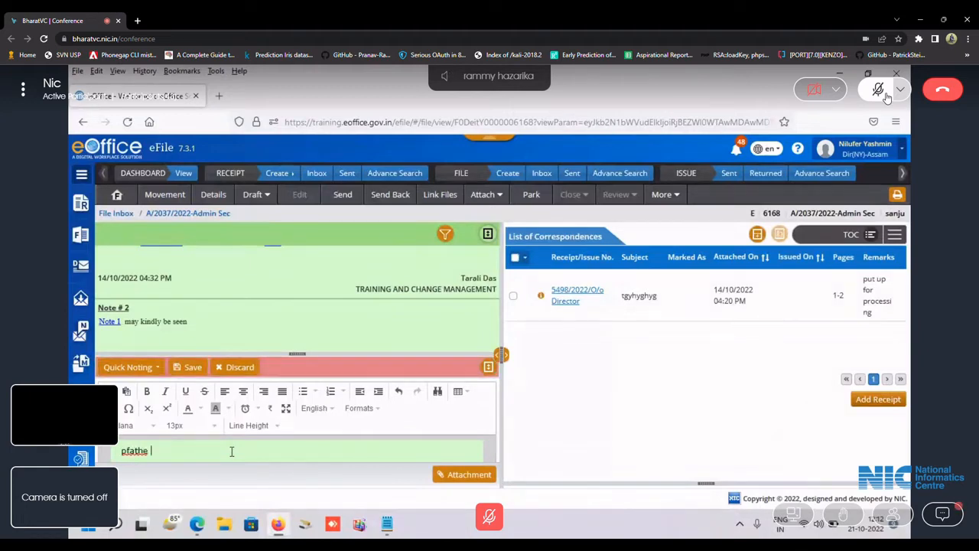
text(report)
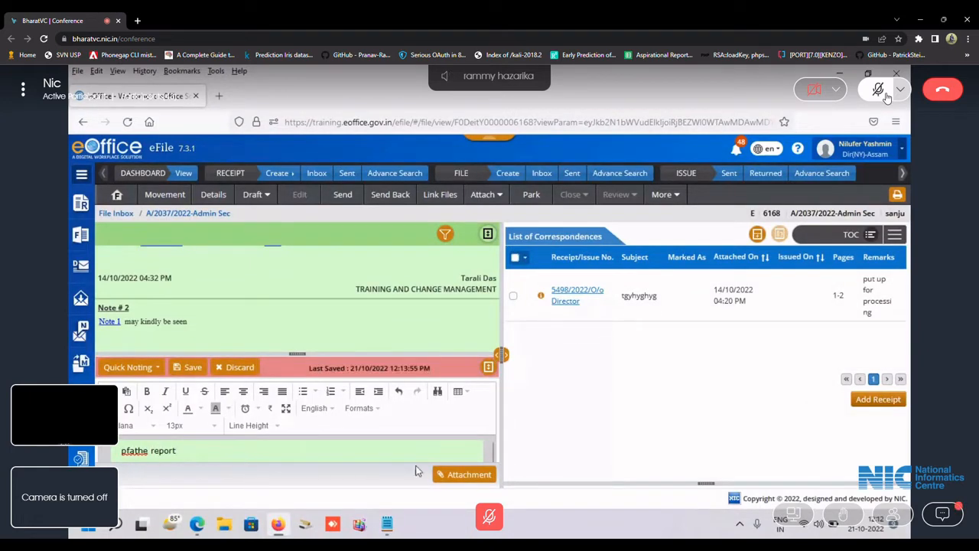
click(446, 472)
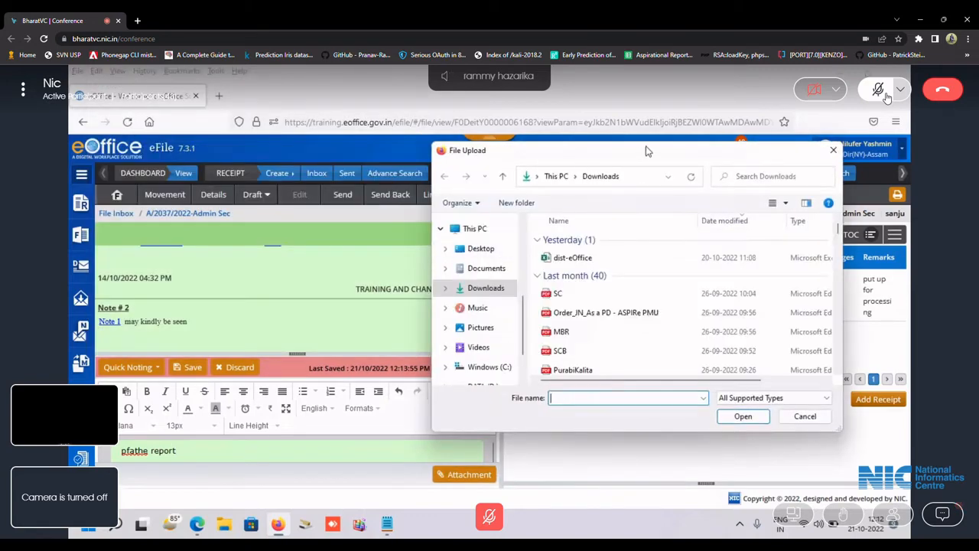
double_click(625, 257)
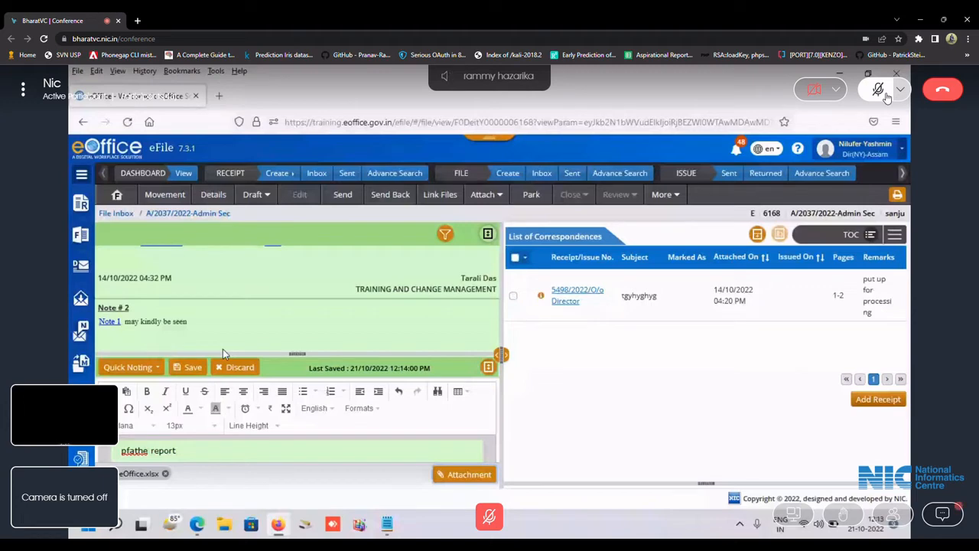
Create a new draft on file A/2037/2022-Admin Sec with dist-eOffice.xlsx attached.
click(256, 194)
click(266, 222)
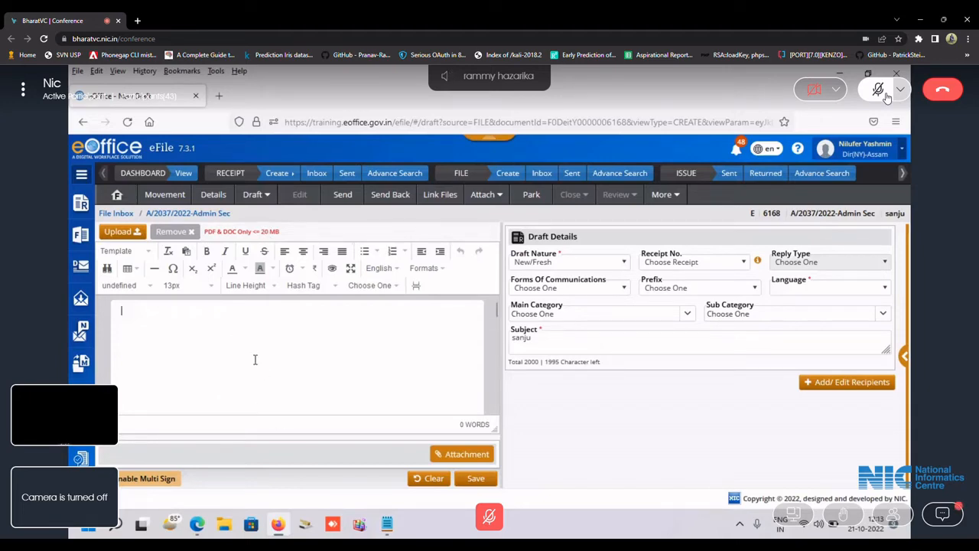
click(476, 454)
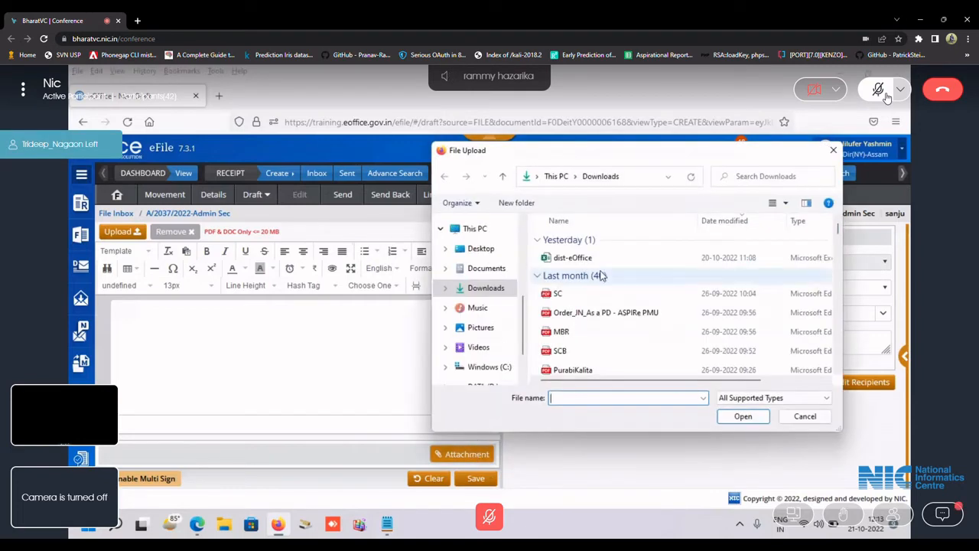
double_click(605, 257)
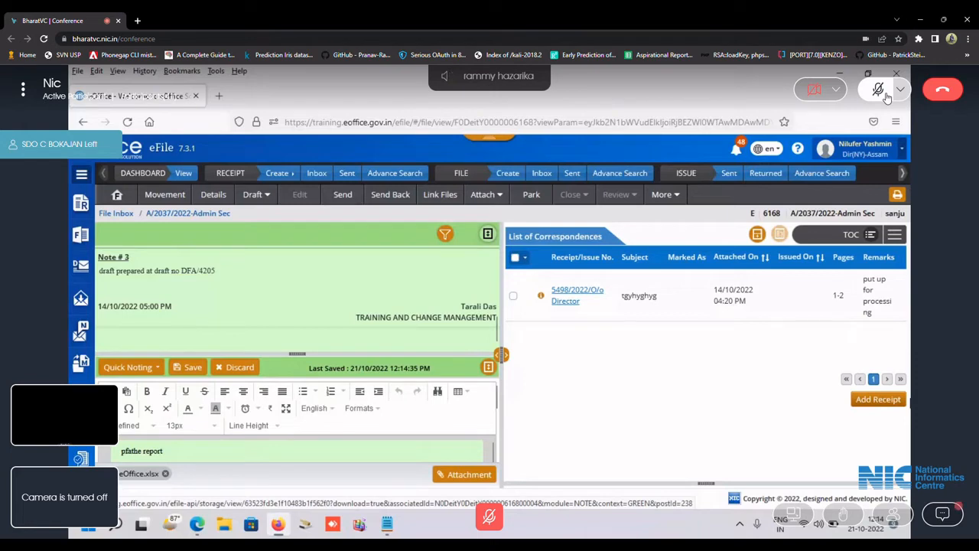
Switch the side panel to References, start attaching a reference, then cancel the upload.
click(894, 234)
click(874, 389)
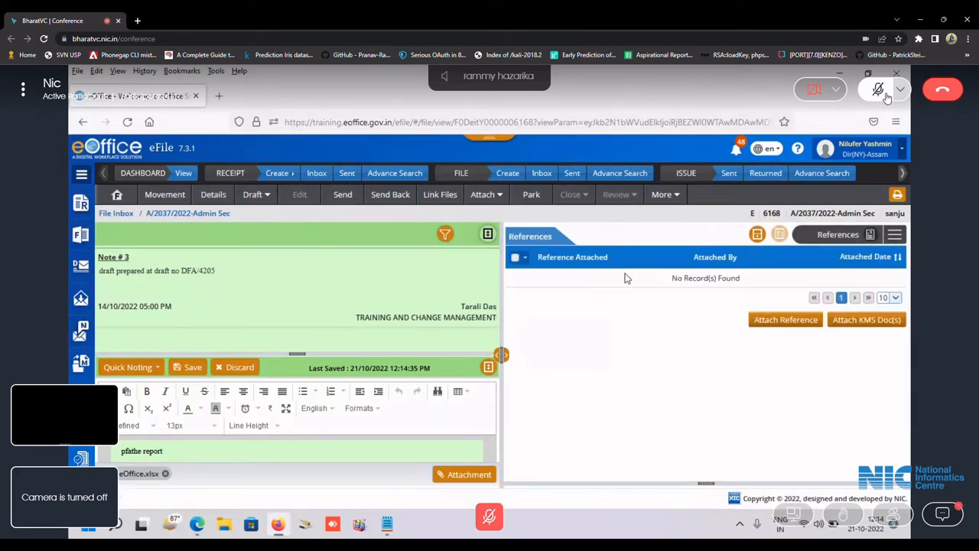
click(774, 321)
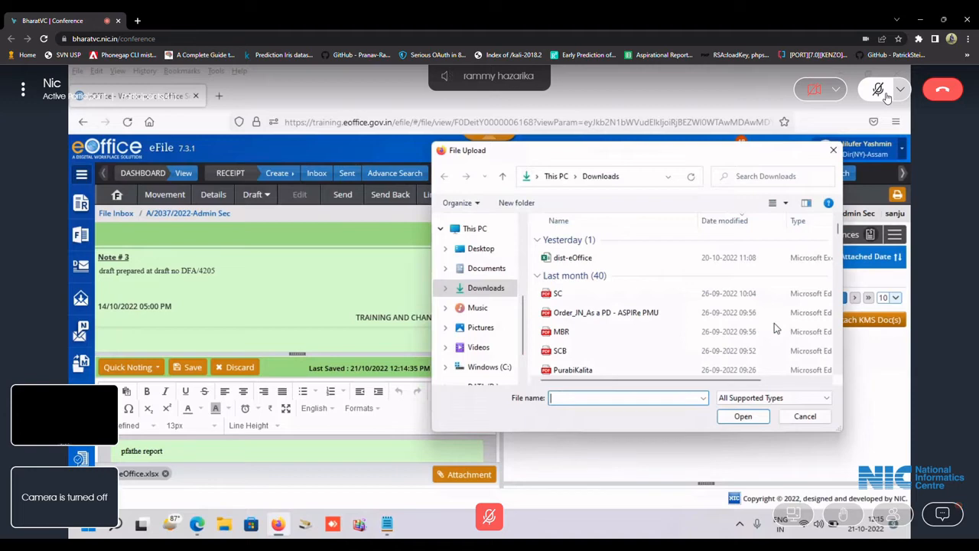
click(792, 417)
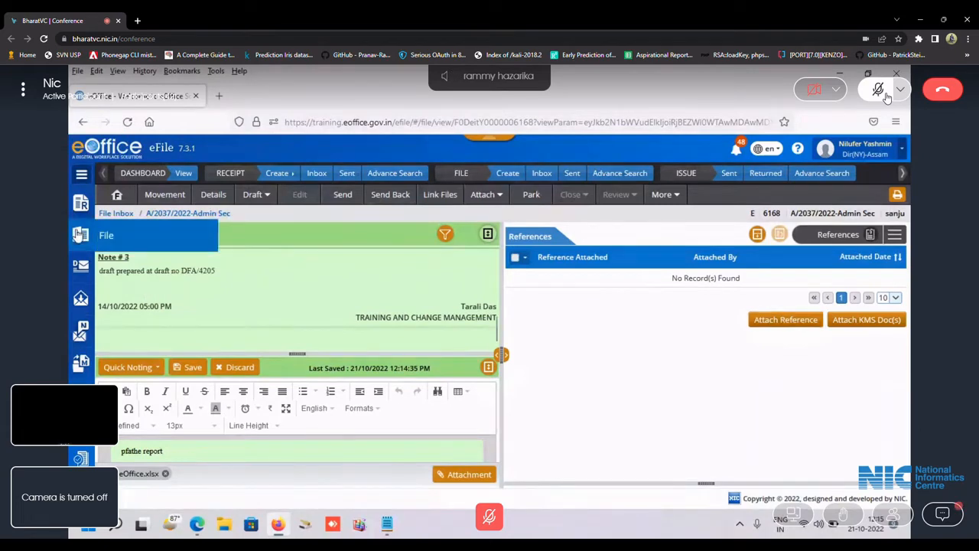
Open created file A/2053/2022-Office of Dir and bring up its Draft options.
mouse_move(78, 235)
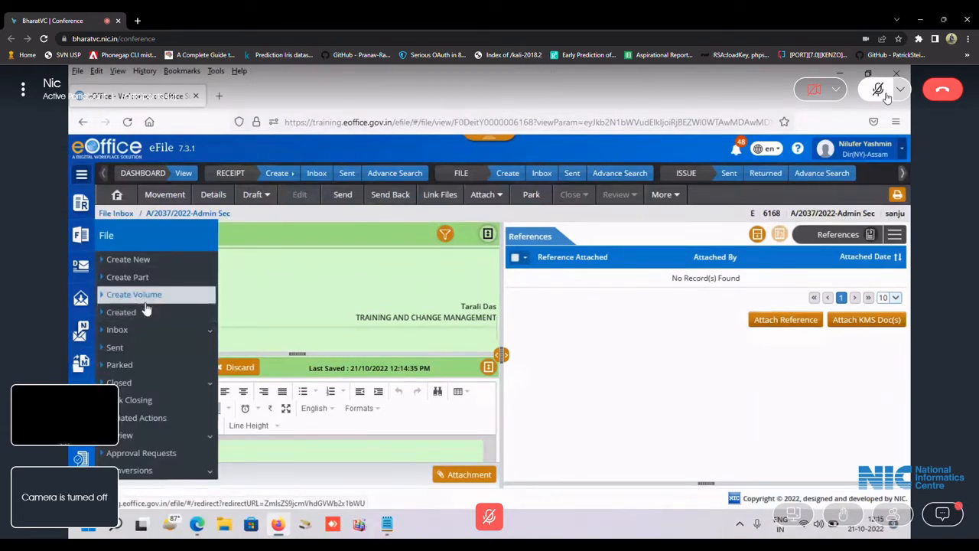
click(147, 312)
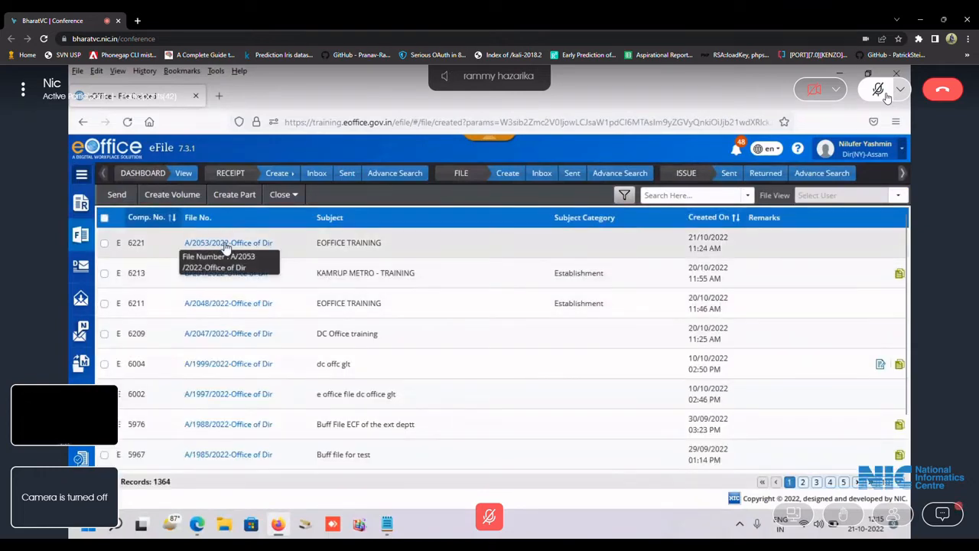
click(226, 243)
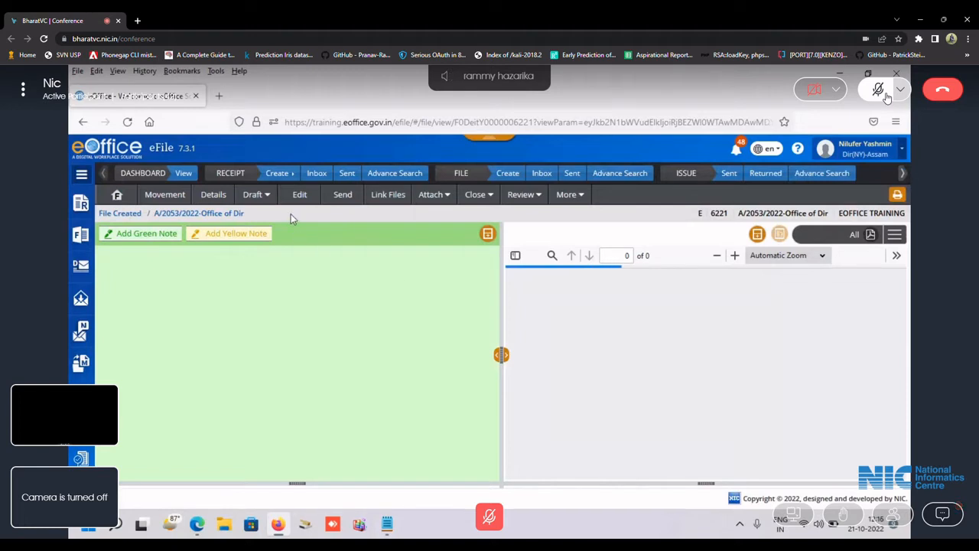
click(264, 197)
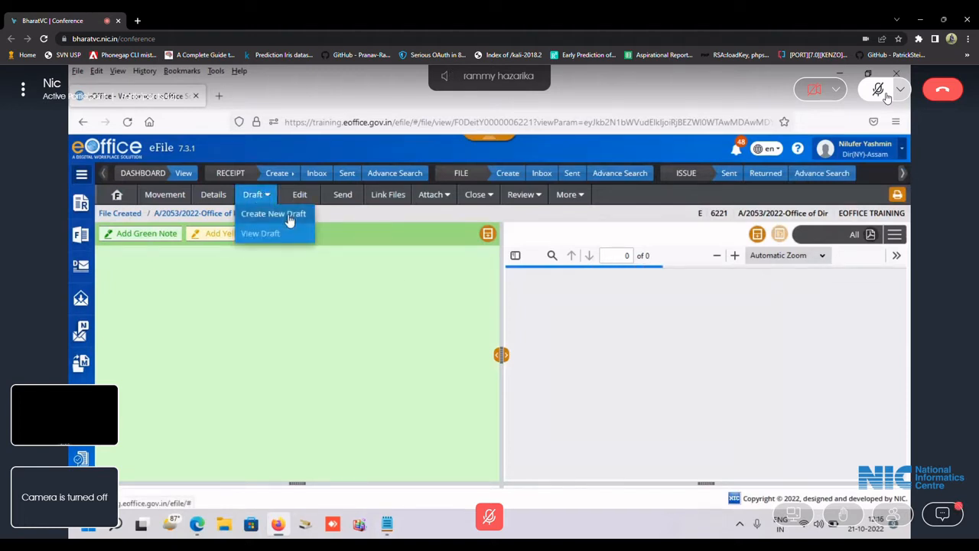
Create a Reply letter draft 'Implementation of eOffice' in Assamese, then return to the File Inbox.
click(287, 217)
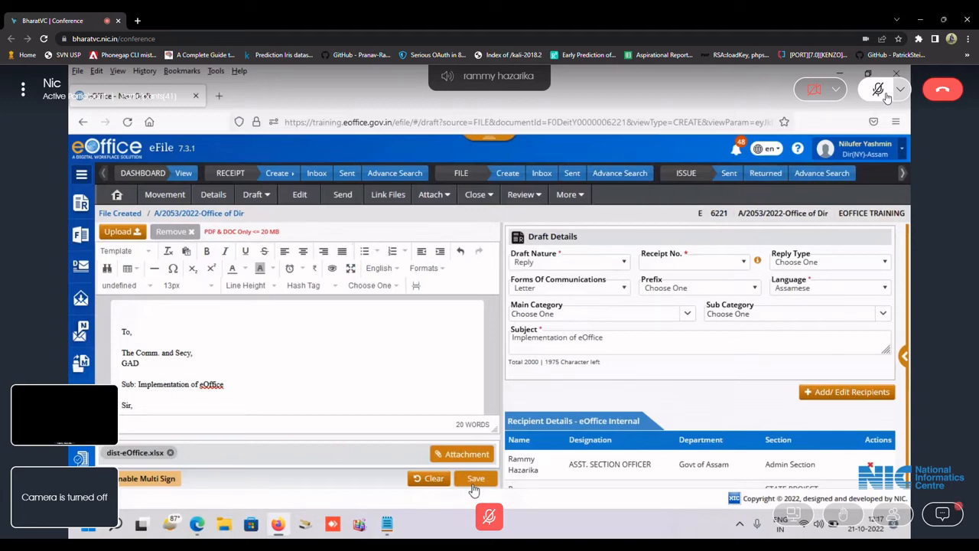
click(541, 175)
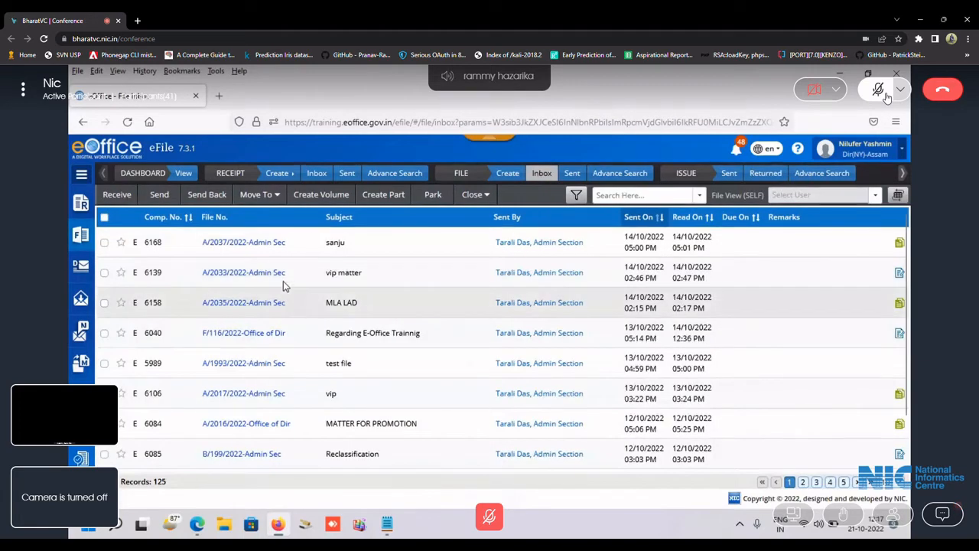
Open file A/2037/2022-Admin Sec and start a new draft reading 'Draft content'.
click(268, 243)
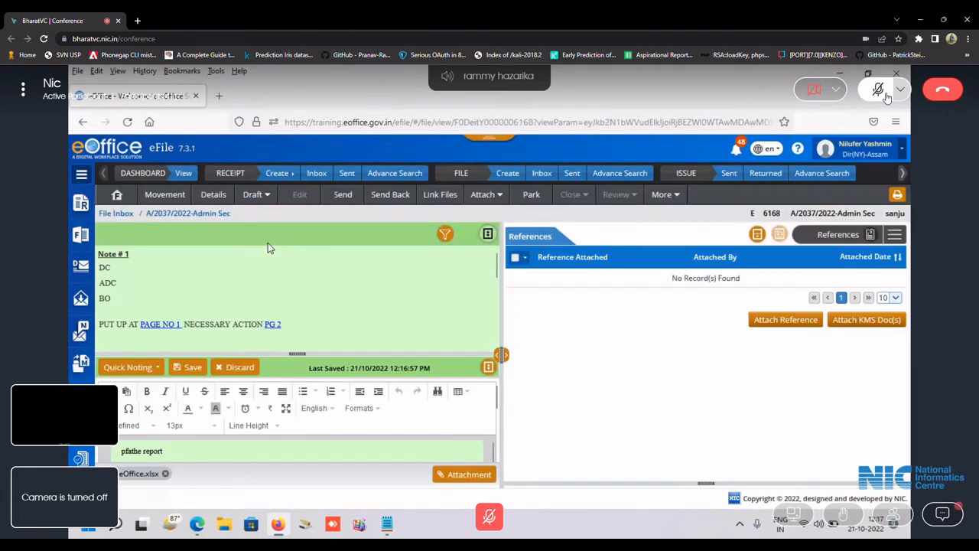
click(257, 208)
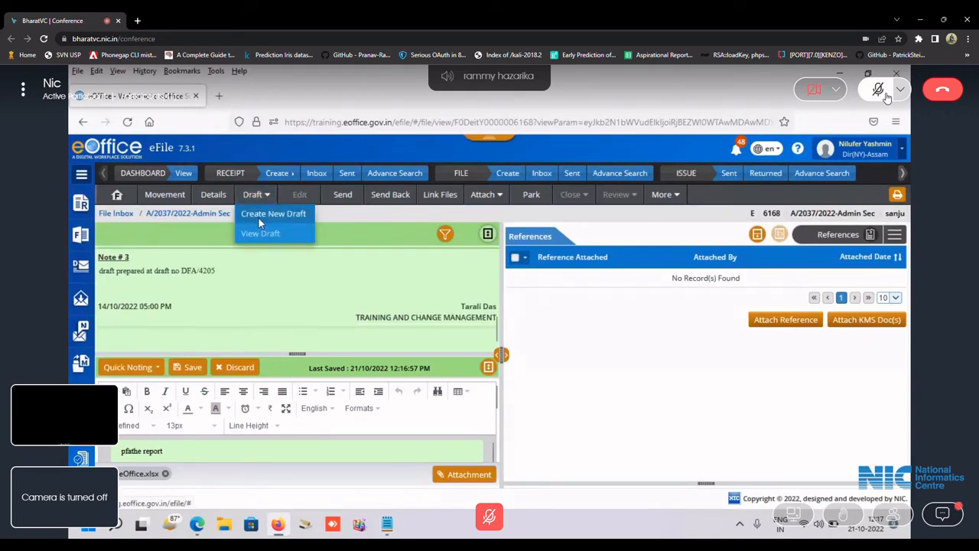
click(258, 218)
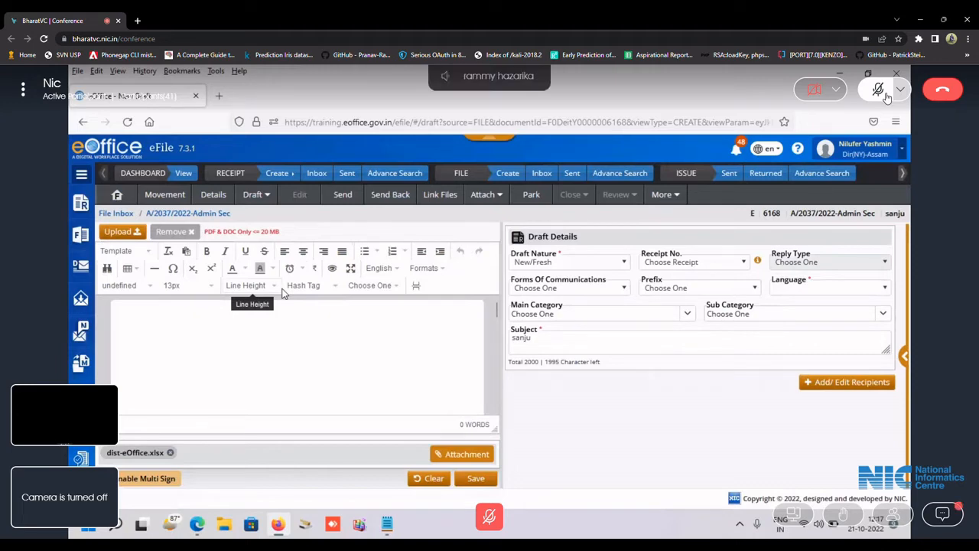
text(Draft content)
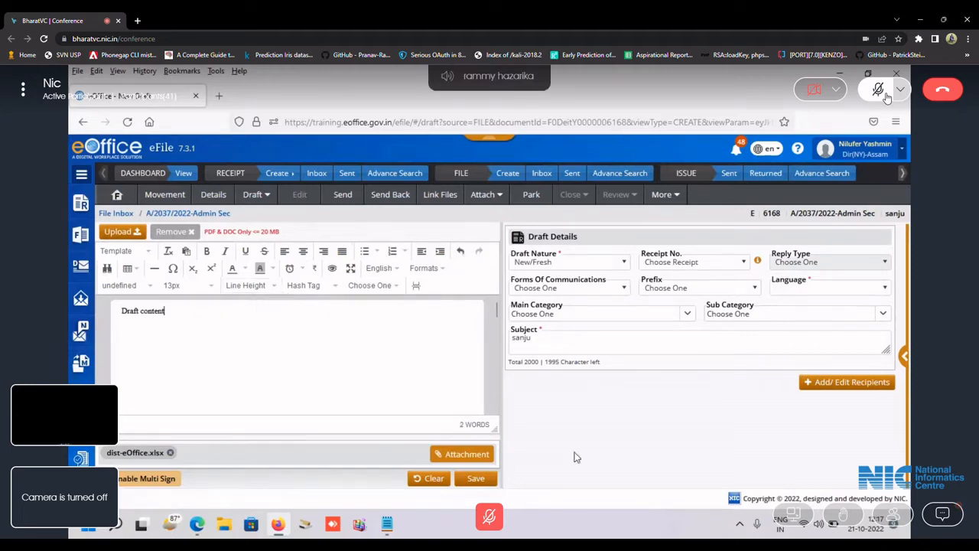
Set the draft language to Assamese and save the draft.
click(865, 291)
click(847, 323)
click(474, 479)
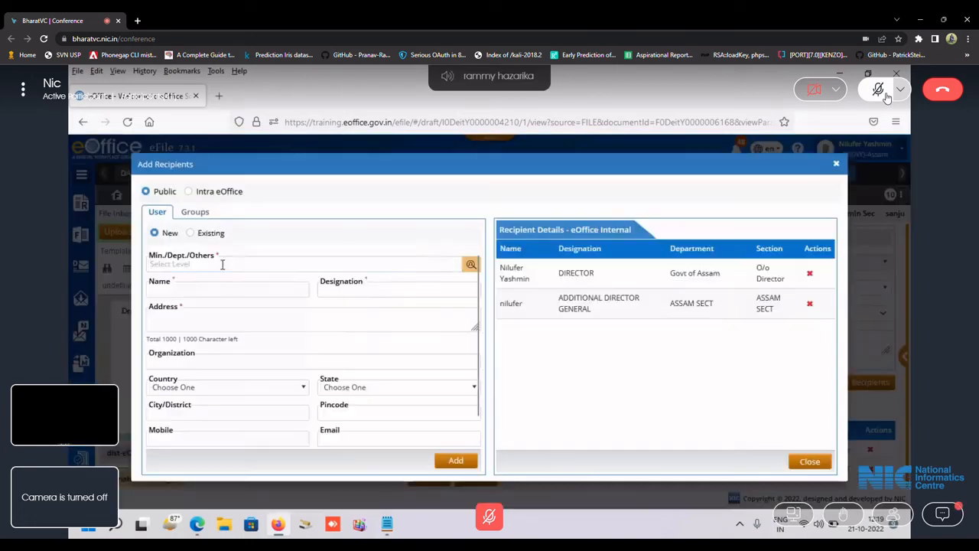
Add public recipient abc, Government of Meghalaya, address ghy, with an e-mail address.
click(222, 264)
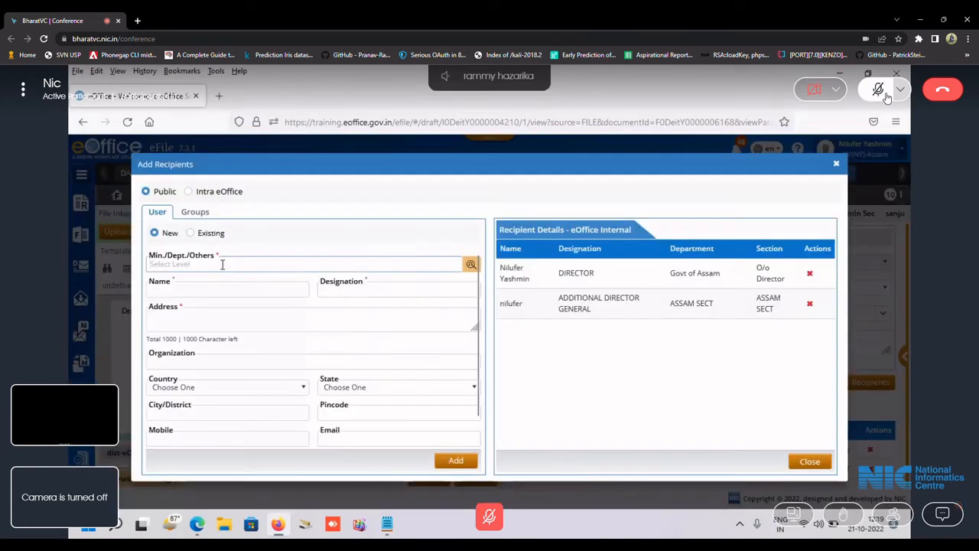
text(megh)
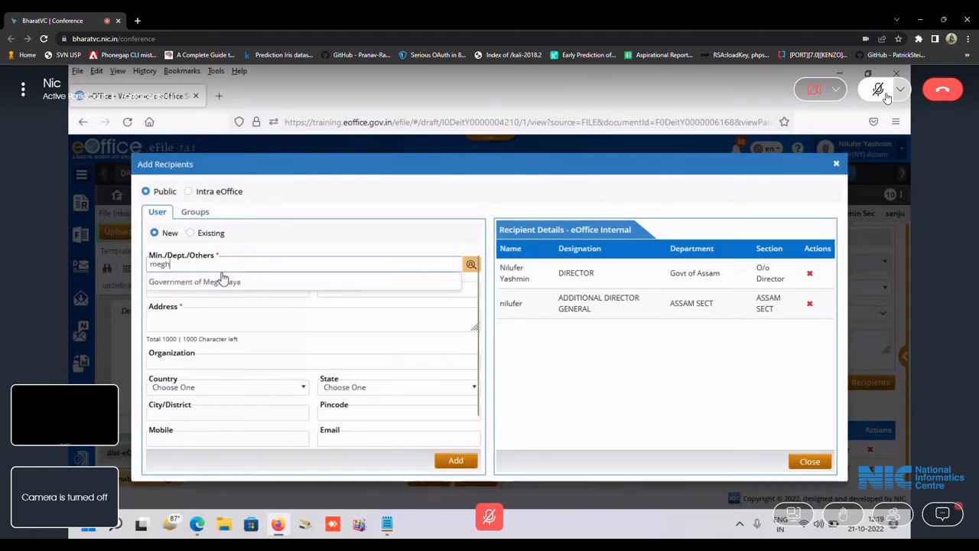
click(221, 285)
click(220, 289)
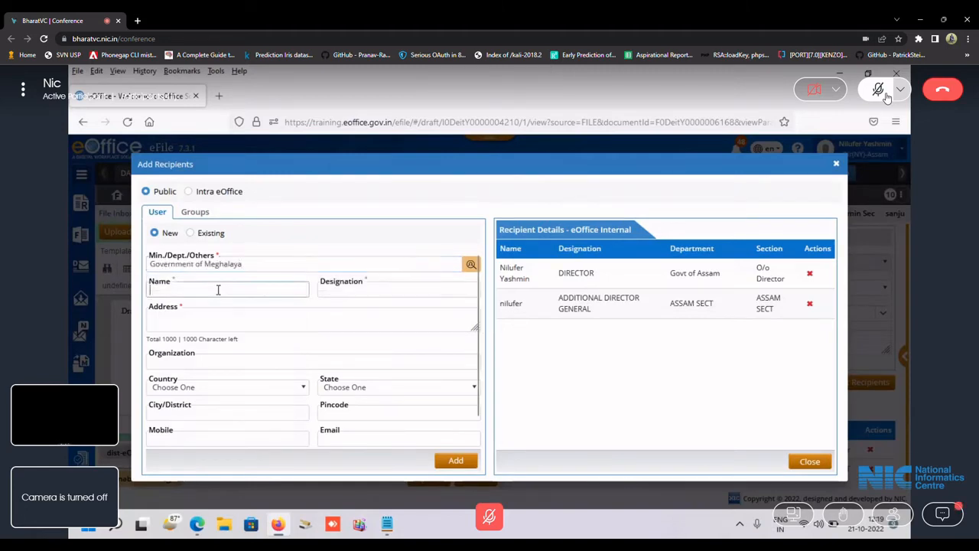
text(abc)
key(Tab)
key(Tab)
key(Tab)
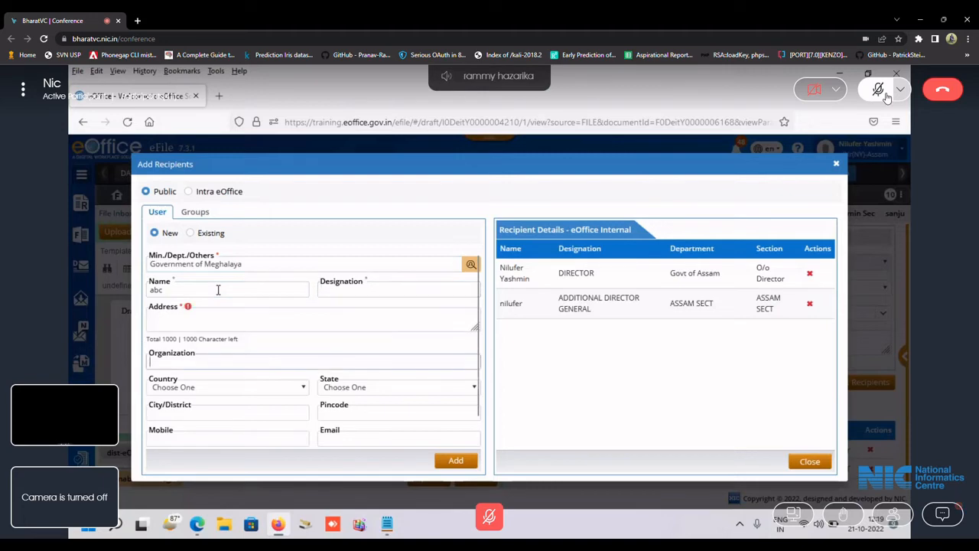
click(191, 322)
text(ghy)
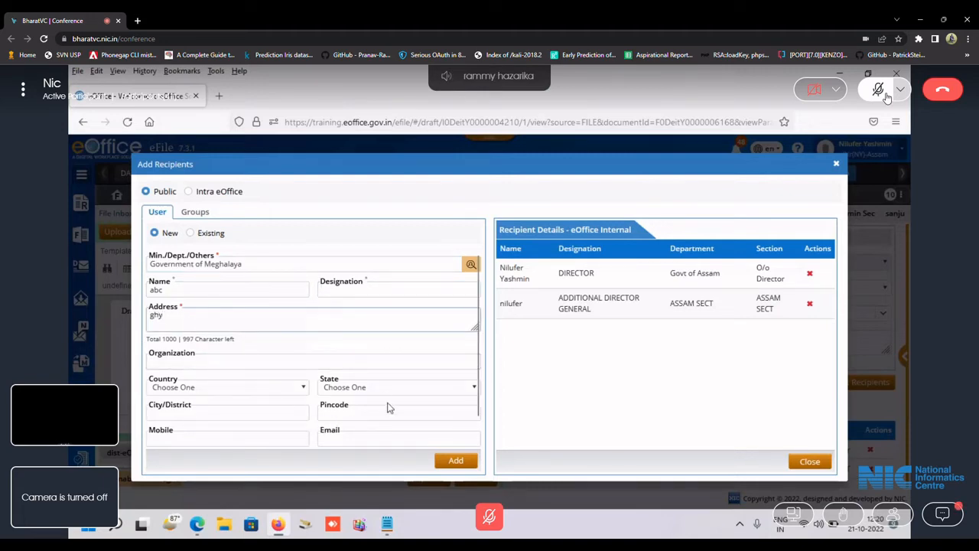
click(381, 439)
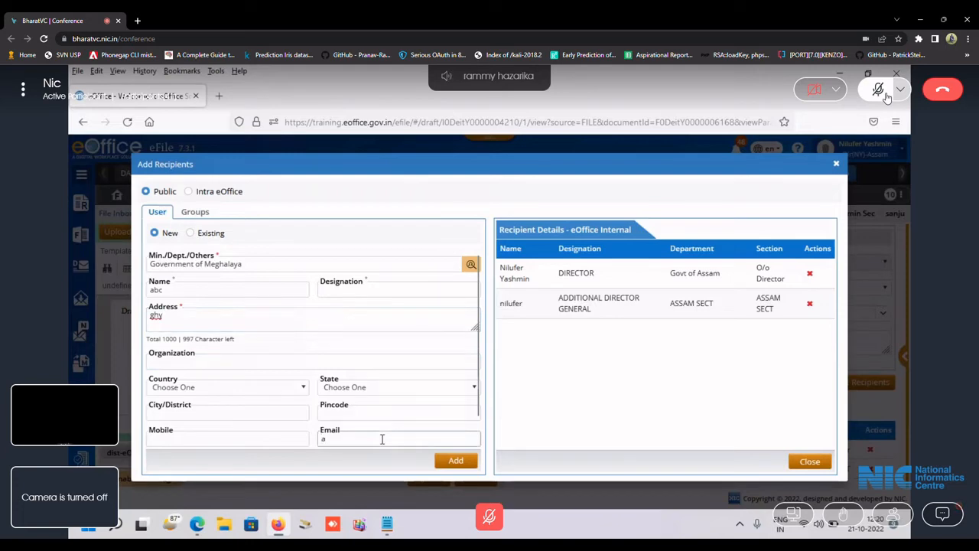
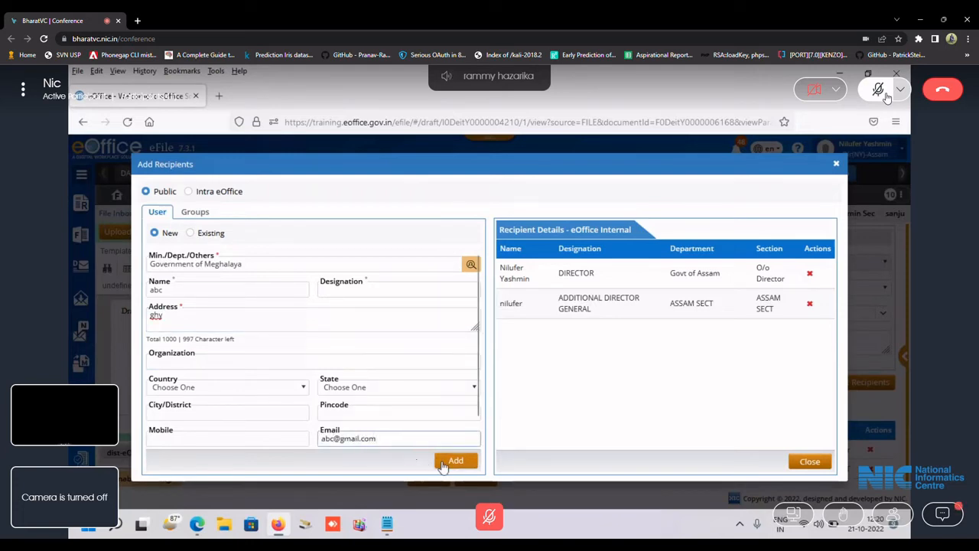
click(443, 465)
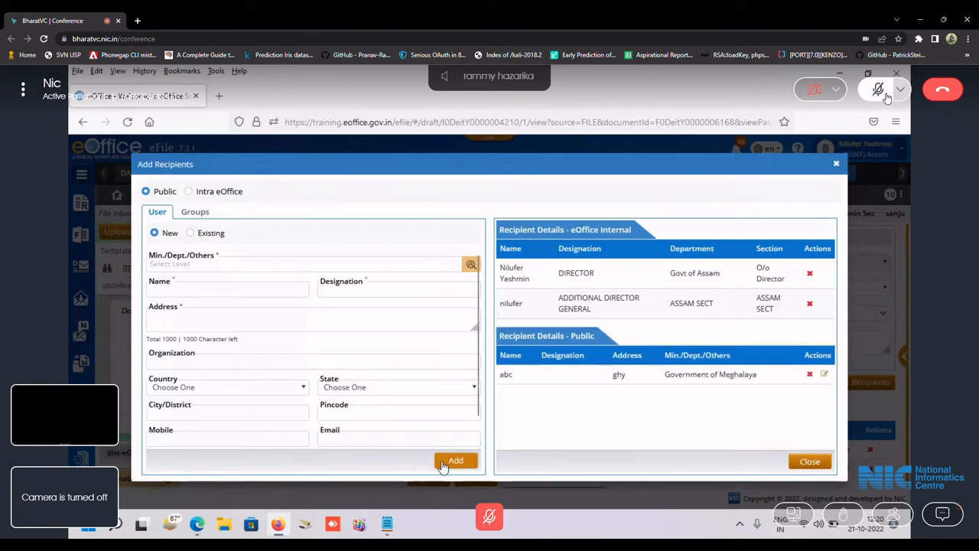
Add second public recipient xyz, Government of Meghalaya, address ghy, and close the dialog.
click(222, 291)
text(xy)
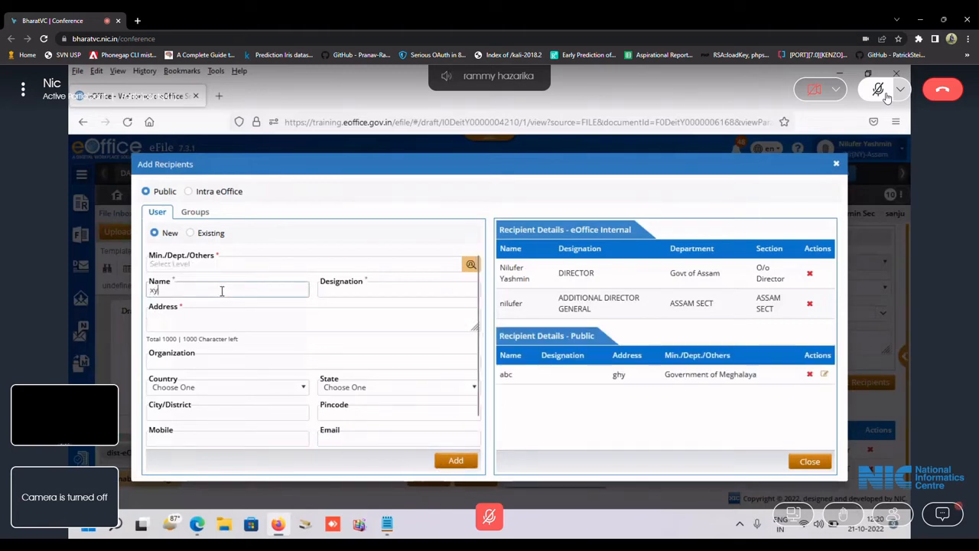
text(z)
key(Tab)
key(Tab)
text(gh)
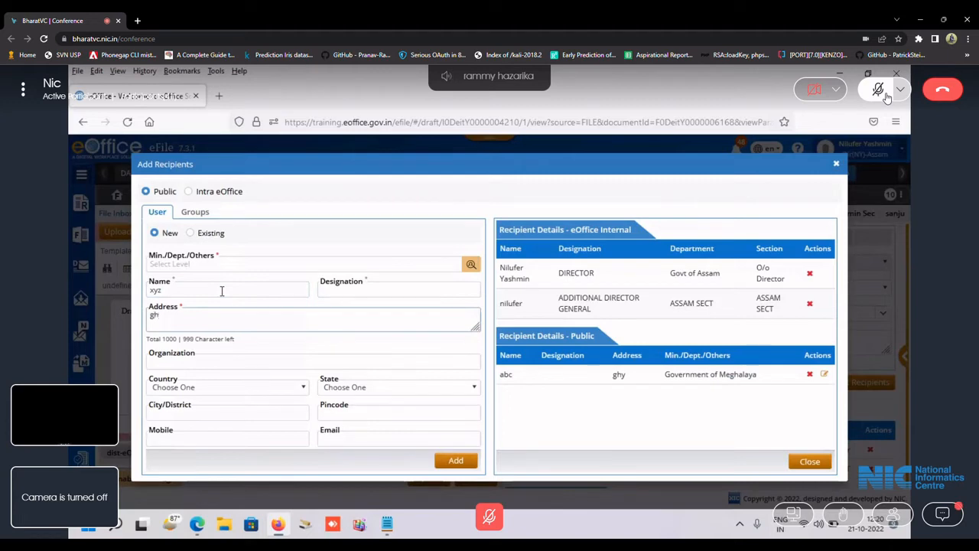
text(y)
click(229, 265)
text(m)
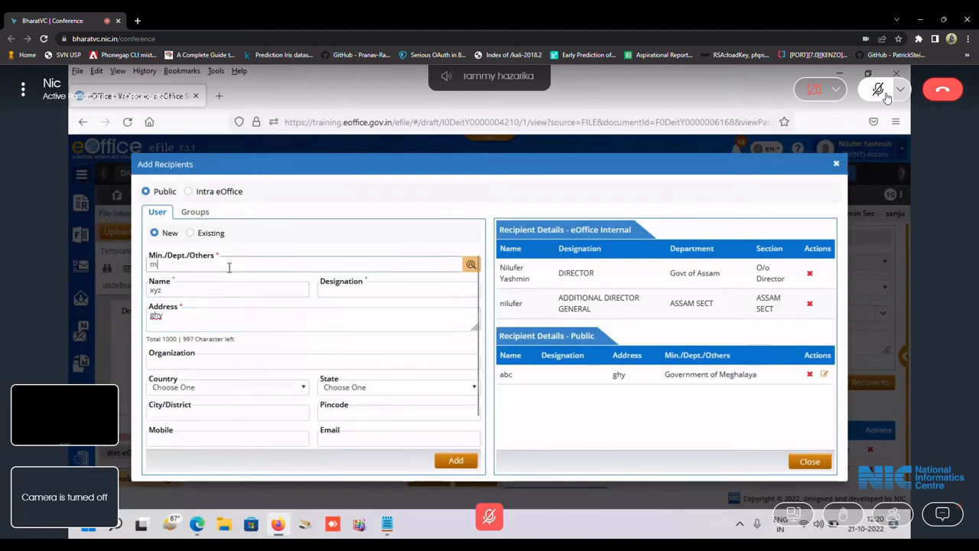
text(egha)
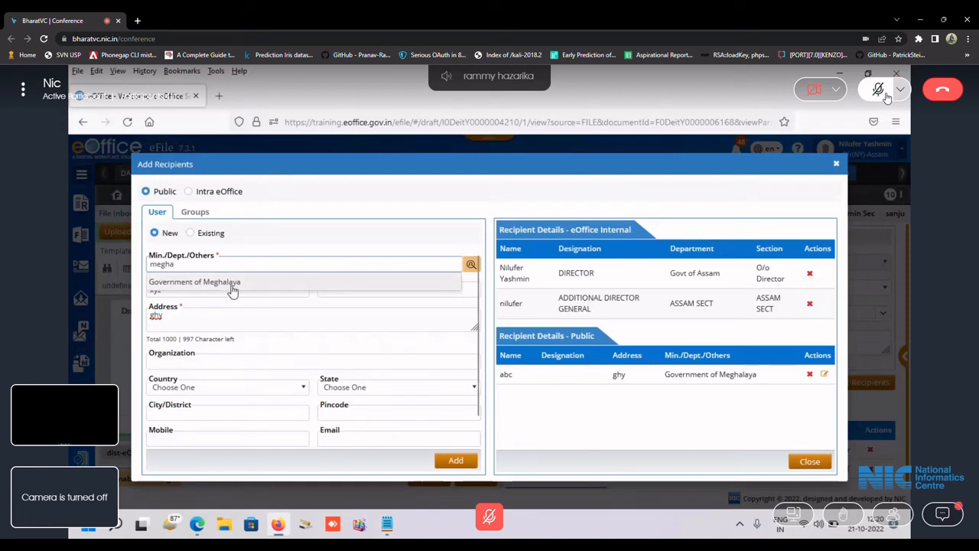
click(232, 282)
click(455, 460)
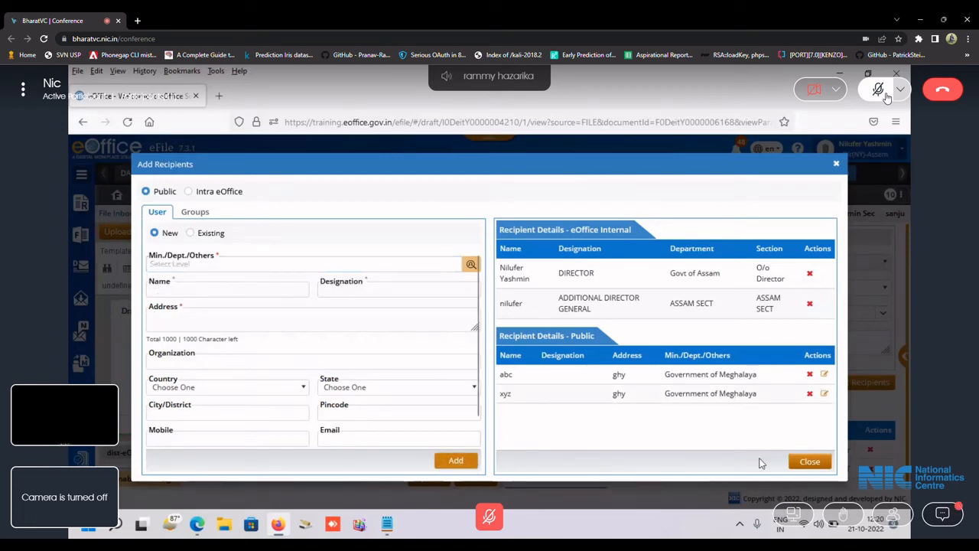
click(809, 461)
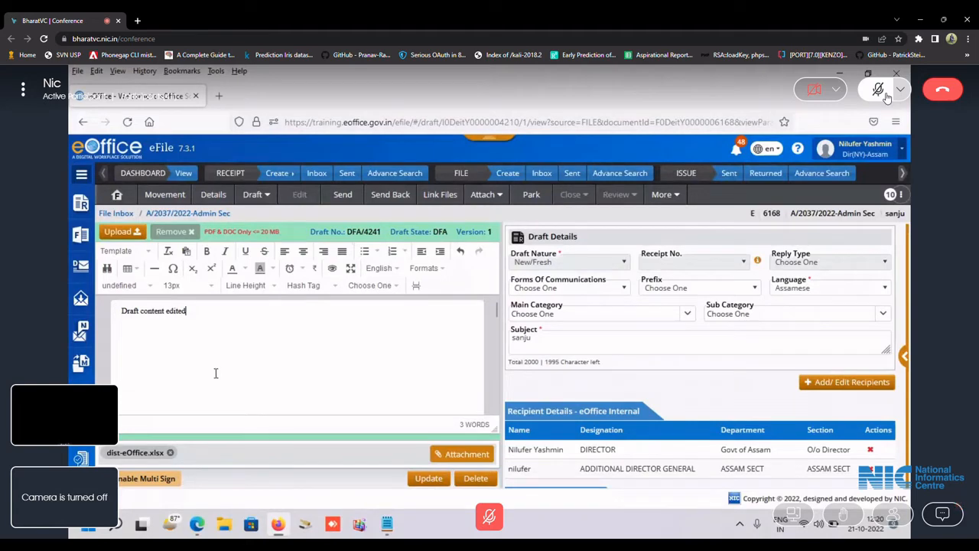
Save the draft changes with Update, glance at the Notepad notes, and return to the draft.
click(428, 479)
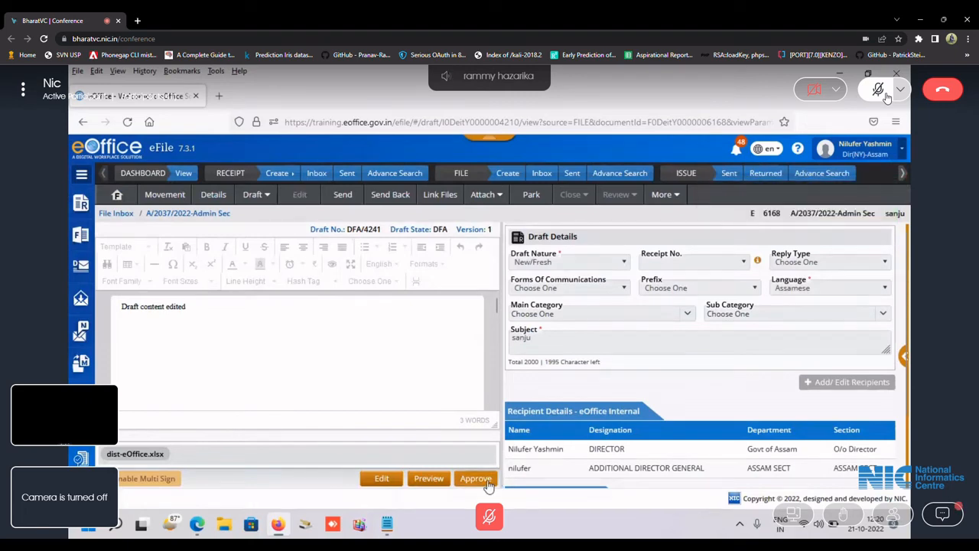
click(388, 524)
click(180, 360)
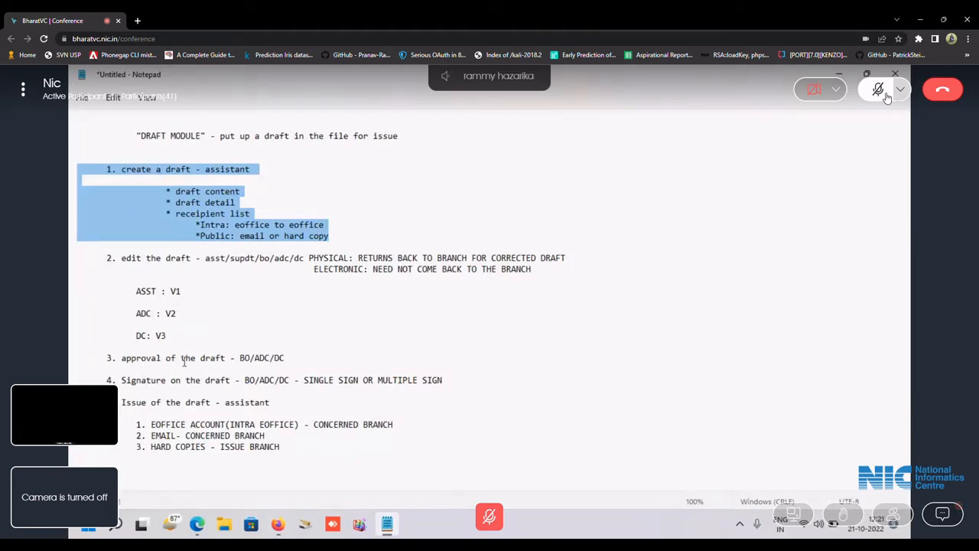
click(277, 524)
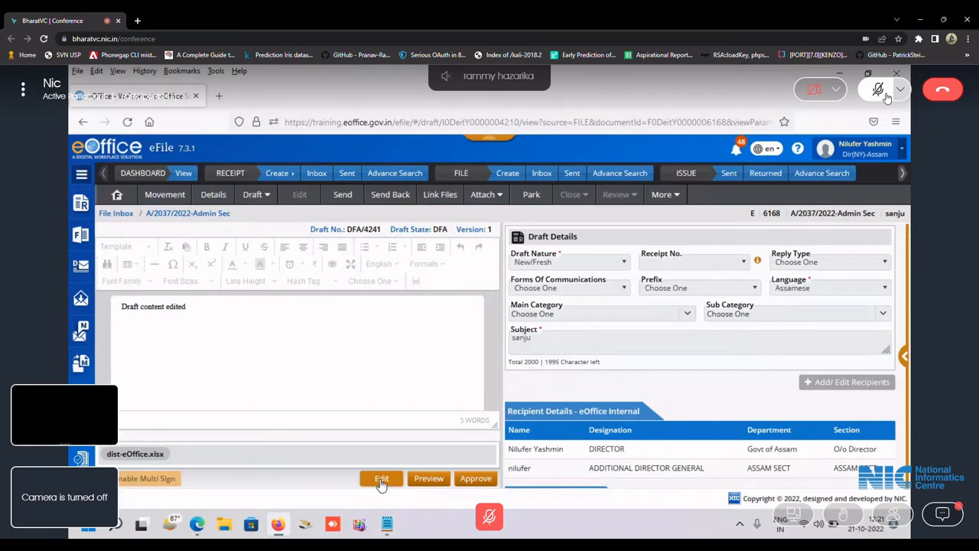
Approve the draft, answering Yes in the Approval Confirmation dialog.
click(476, 481)
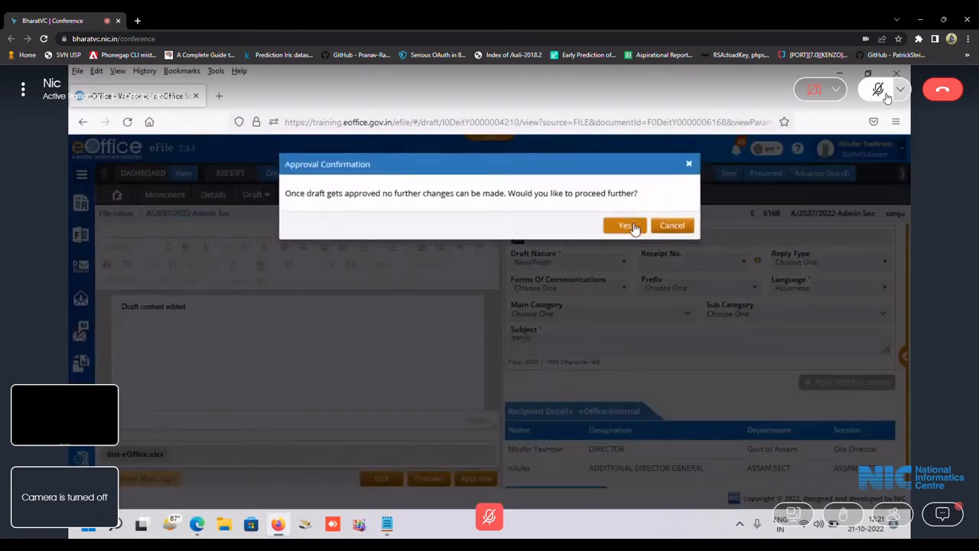
click(633, 226)
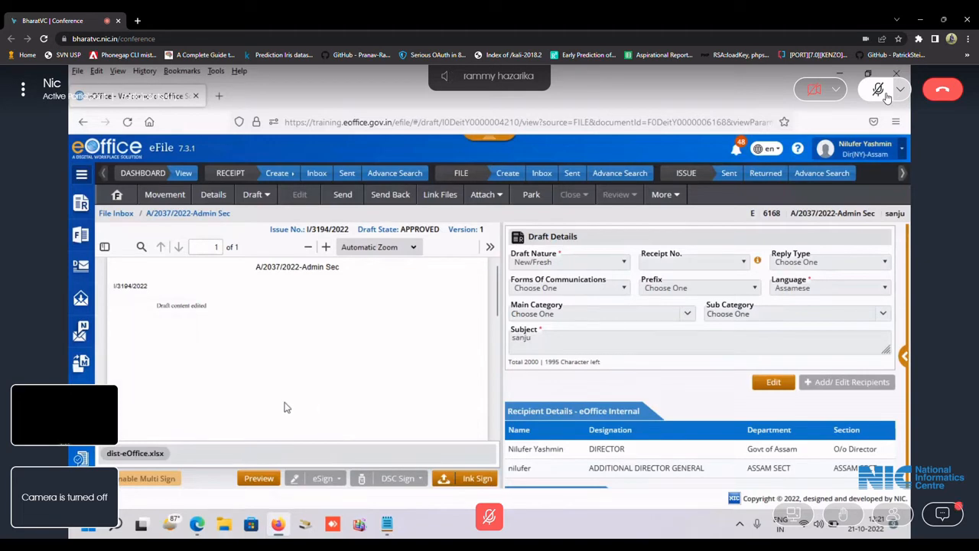
Preview approved letter I/3194/2022, close the preview, and bring up the PDF viewer's extra options.
click(258, 474)
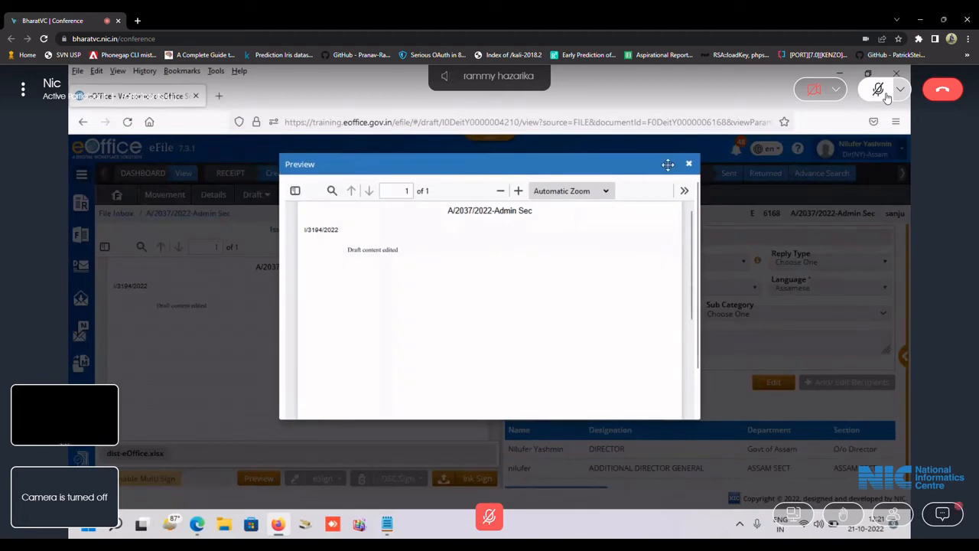
click(689, 166)
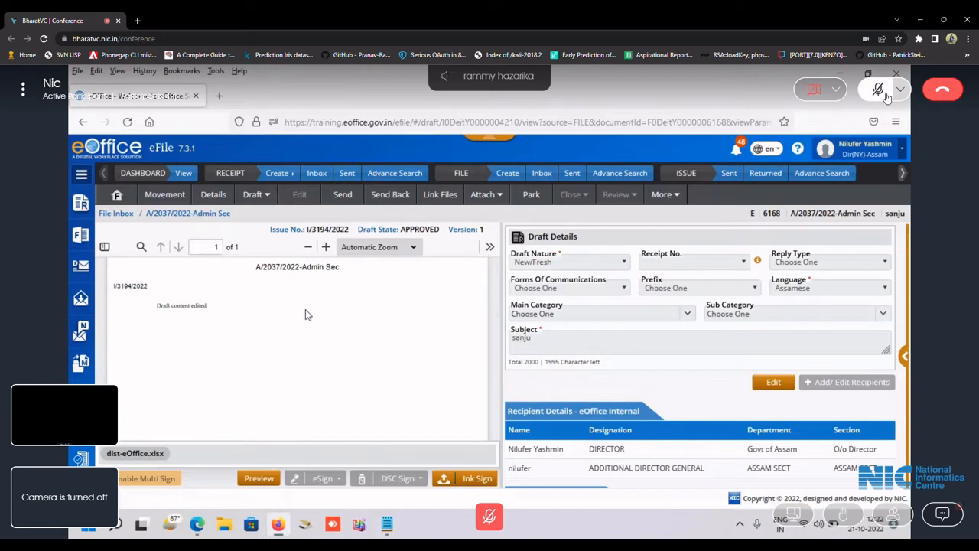
click(489, 246)
Download the approved letter, upload document-1 as the ink-signed copy, and confirm it.
click(429, 287)
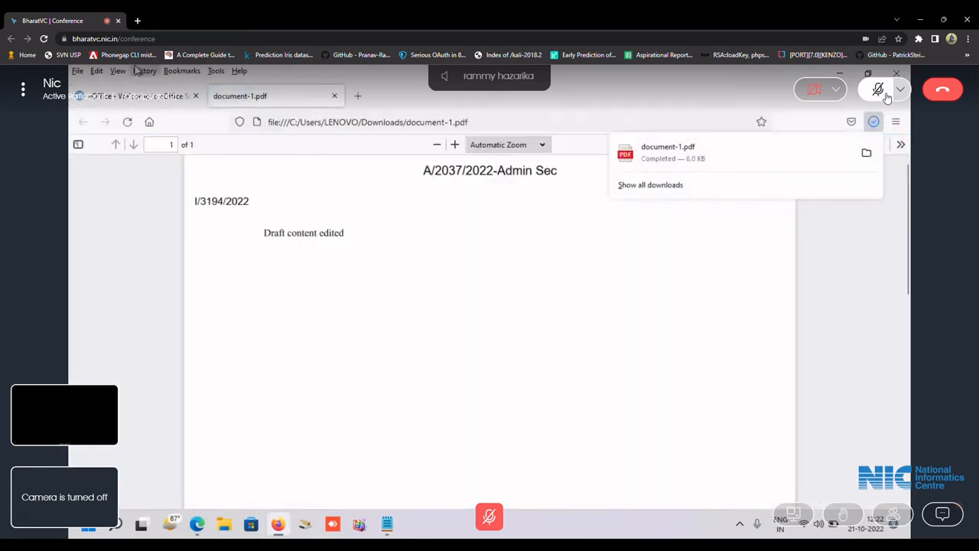
click(142, 100)
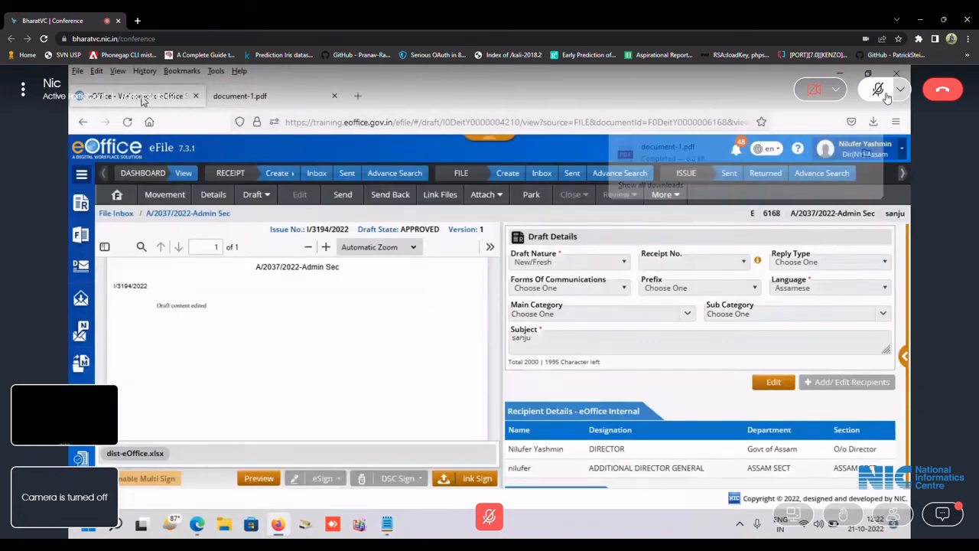
click(467, 479)
click(572, 259)
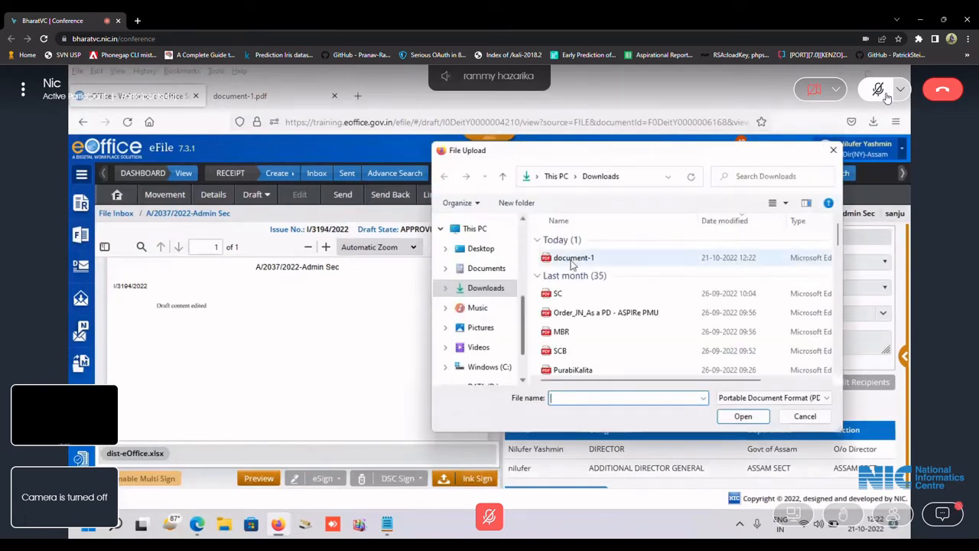
double_click(573, 260)
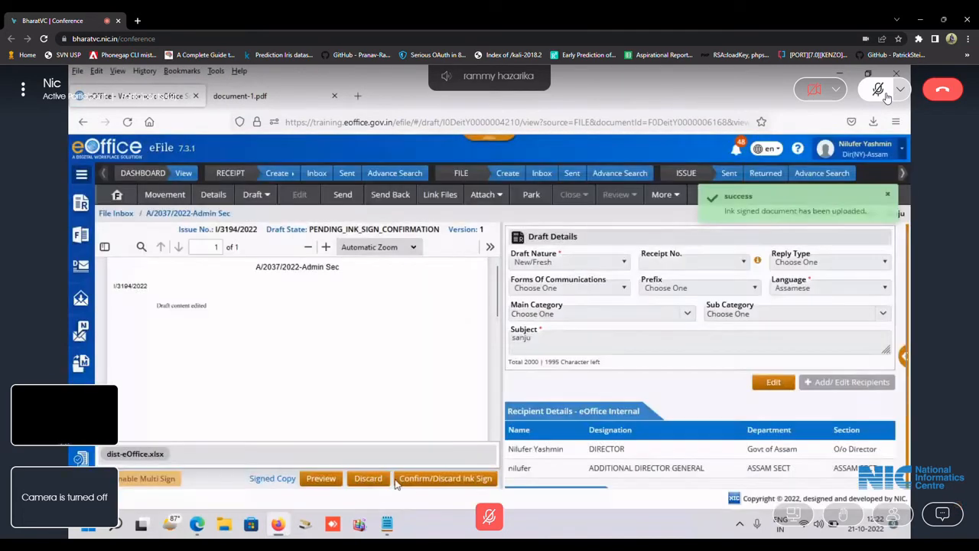
click(446, 478)
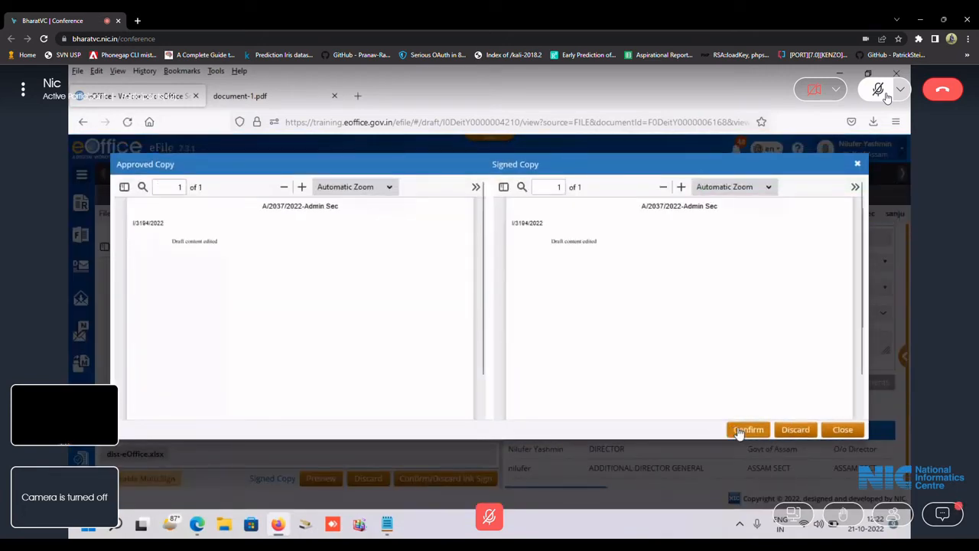
click(739, 430)
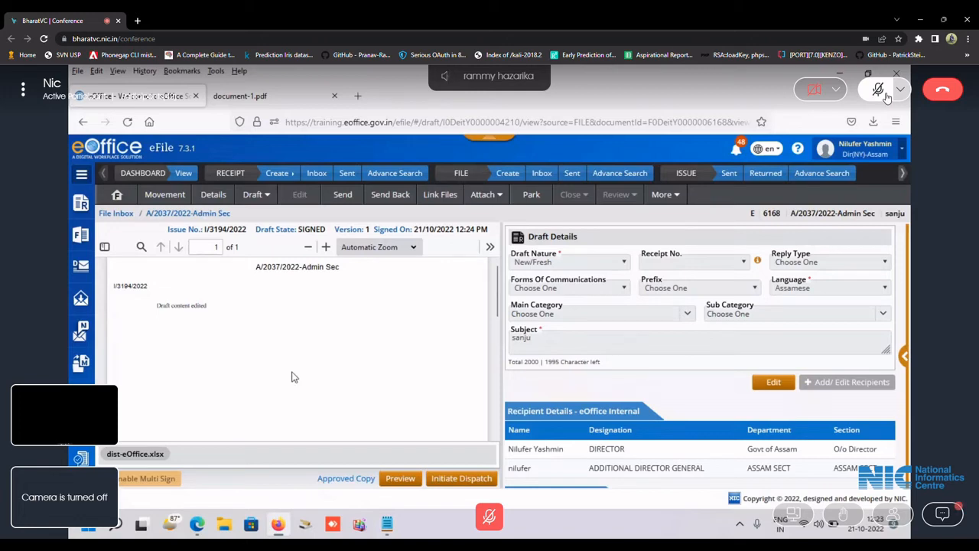
Return to file A/2037/2022-Admin Sec's notes view via the breadcrumb.
click(214, 214)
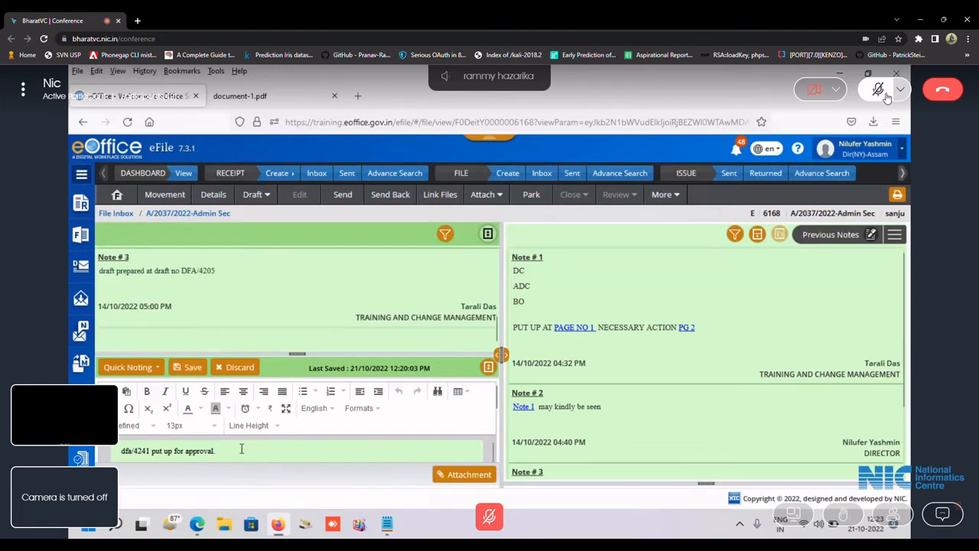
Edit the quick note from 'dfa/4241 put up for approval.' to 'dfa/4241 signed'.
key(ctrl+a)
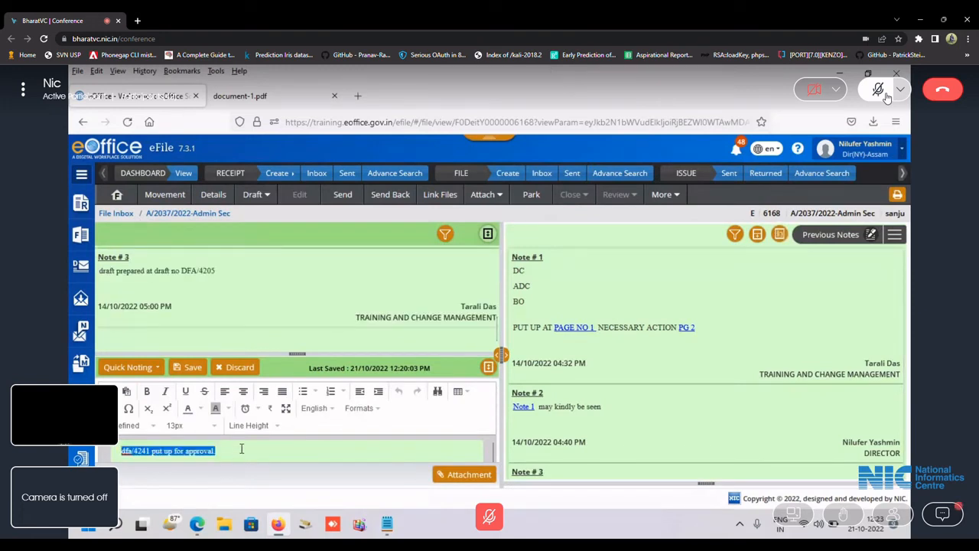
click(241, 449)
key(BackSpace)
key(BackSpace)
key(BackSpace)
key(BackSpace)
key(BackSpace)
key(BackSpace)
key(BackSpace)
key(BackSpace)
key(BackSpace)
key(BackSpace)
key(BackSpace)
key(BackSpace)
key(BackSpace)
key(BackSpace)
key(BackSpace)
key(BackSpace)
key(BackSpace)
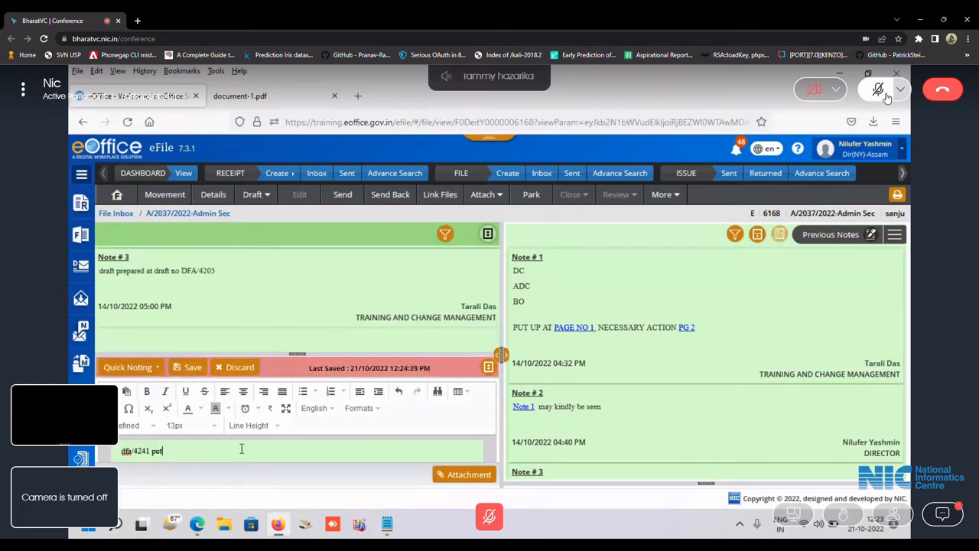
key(BackSpace)
key(BackSpace)
key(BackSpace)
text(signed)
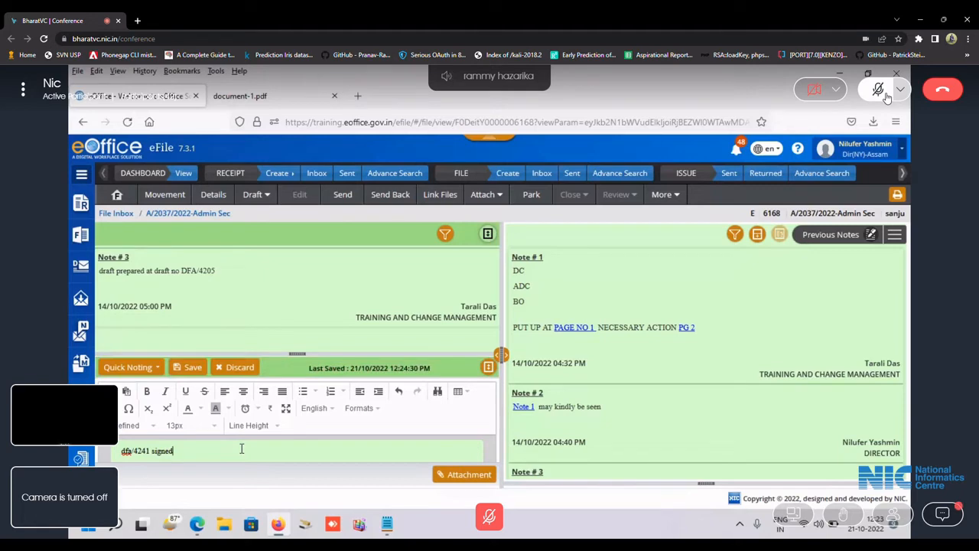
Check the file's Draft List and version history, then open signed draft DFA/4241.
click(895, 235)
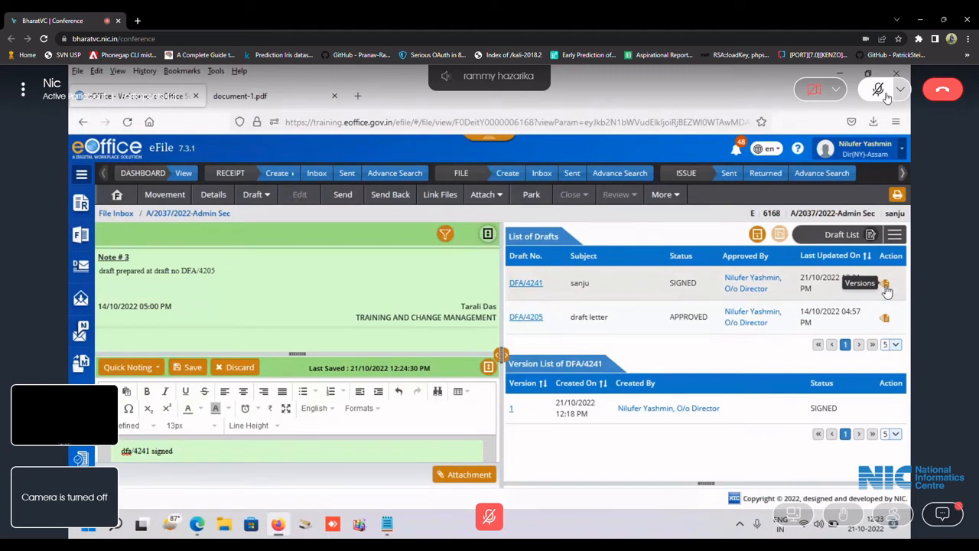
click(885, 319)
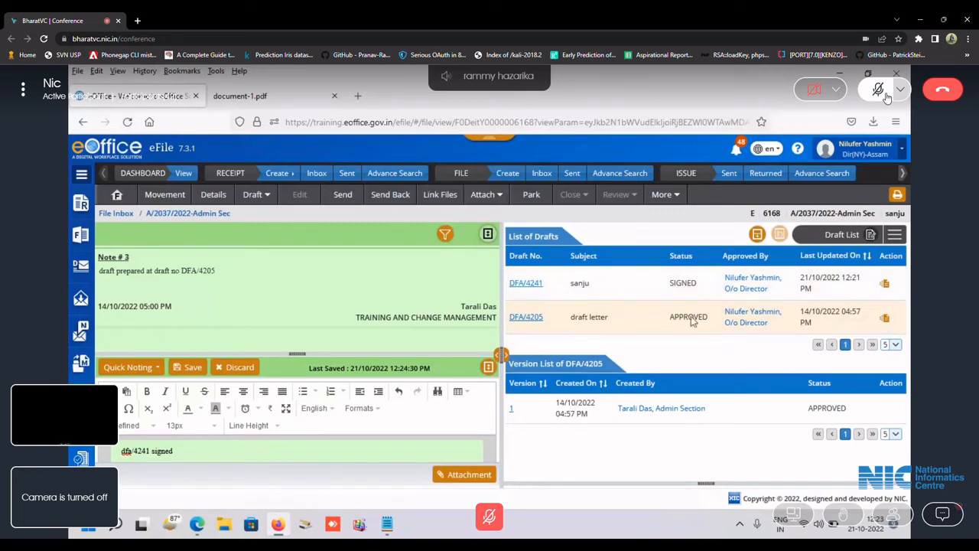
click(543, 284)
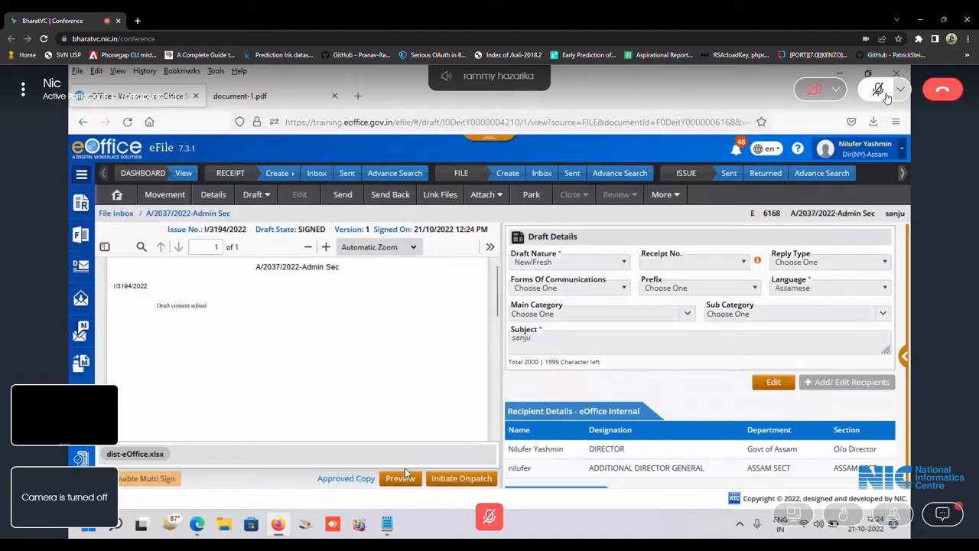
Bring up Initiate Dispatch for I/3194/2022, then go back to the file's Draft List.
click(461, 479)
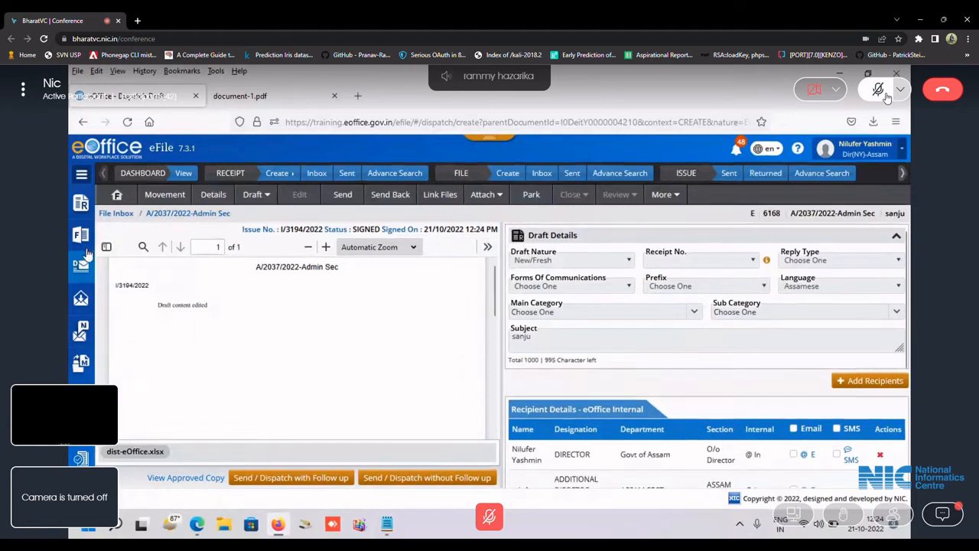
click(212, 214)
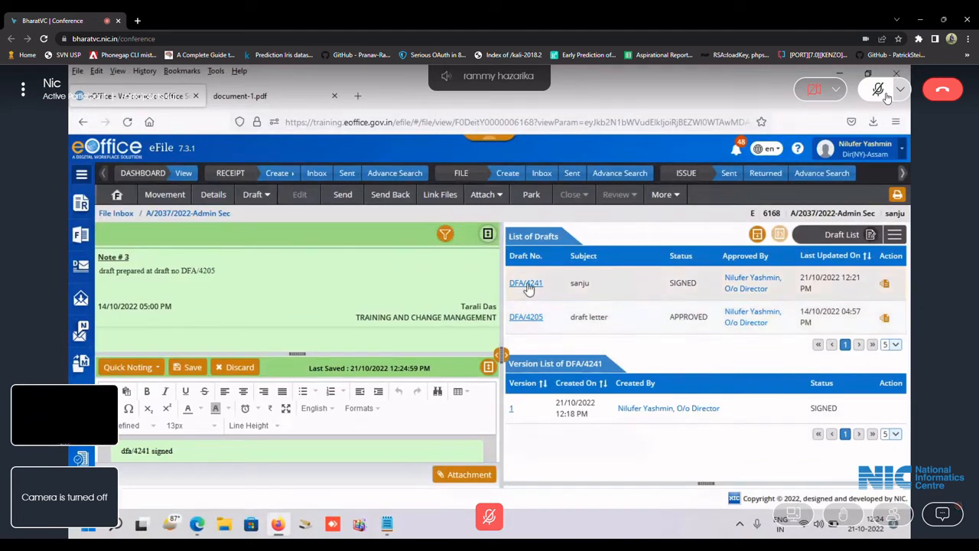
Reopen draft DFA/4241 from the List of Drafts and initiate its dispatch.
click(526, 283)
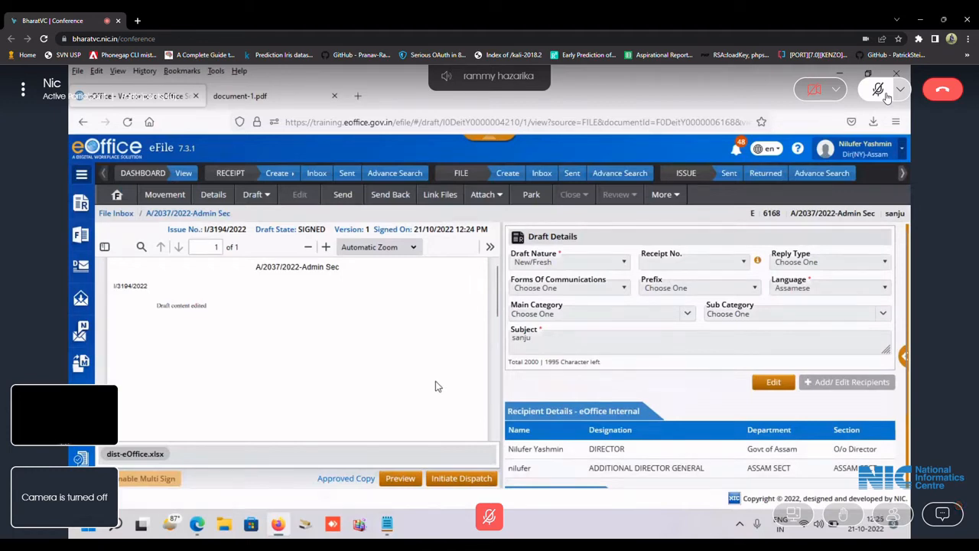
click(459, 478)
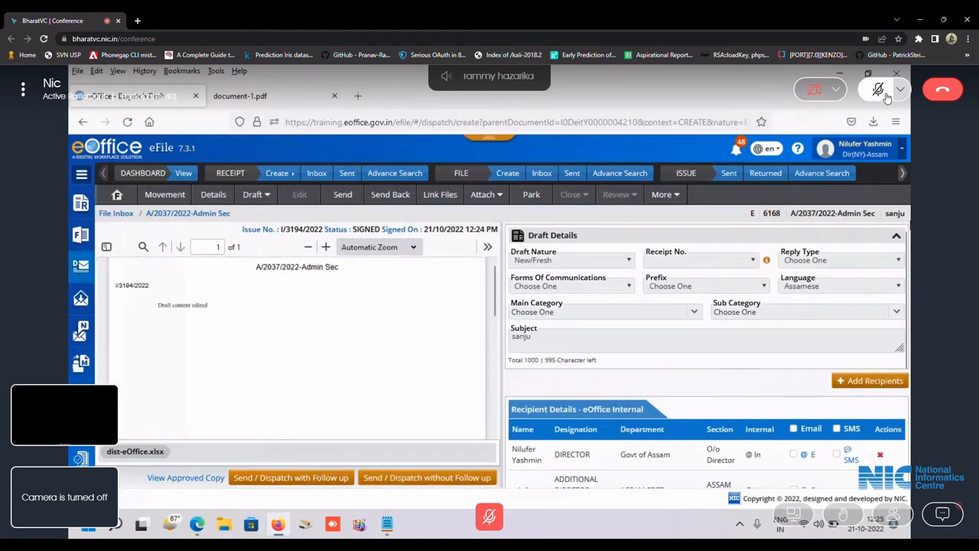
Select all text on the I/3194/2022 dispatch page with Ctrl+A.
key(ctrl+a)
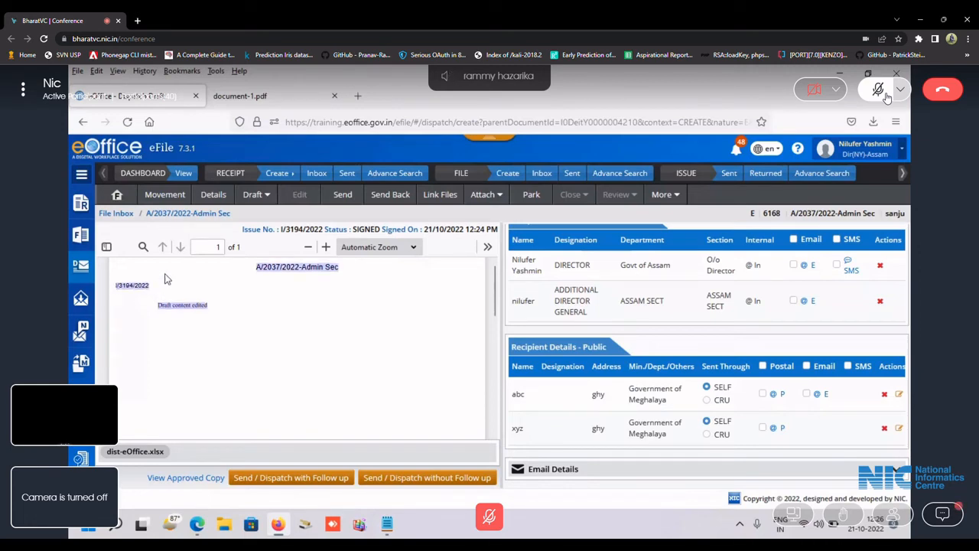
Select the title A/2037/2022-Admin Sec and the issue number I/3194/2022 on the draft preview.
click(119, 300)
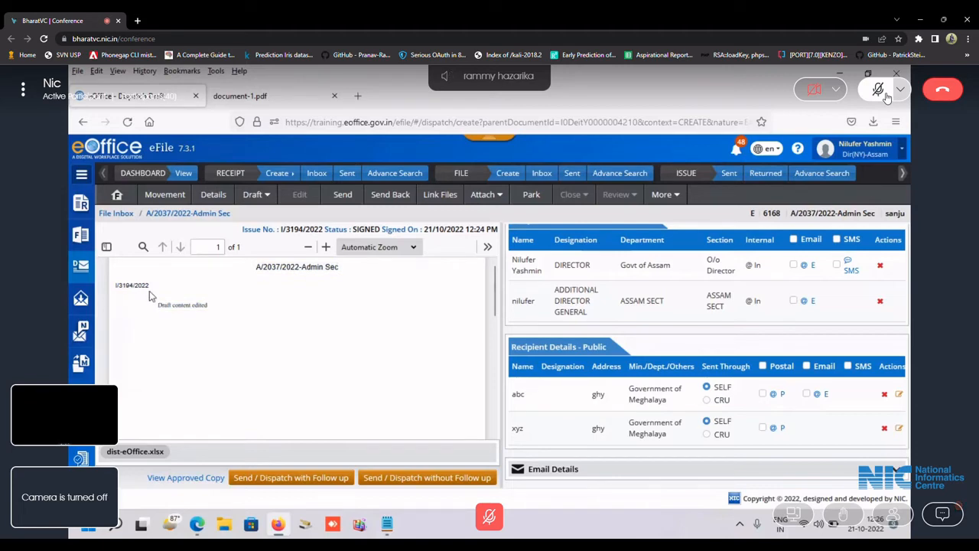
scroll(450, 369, up, 1)
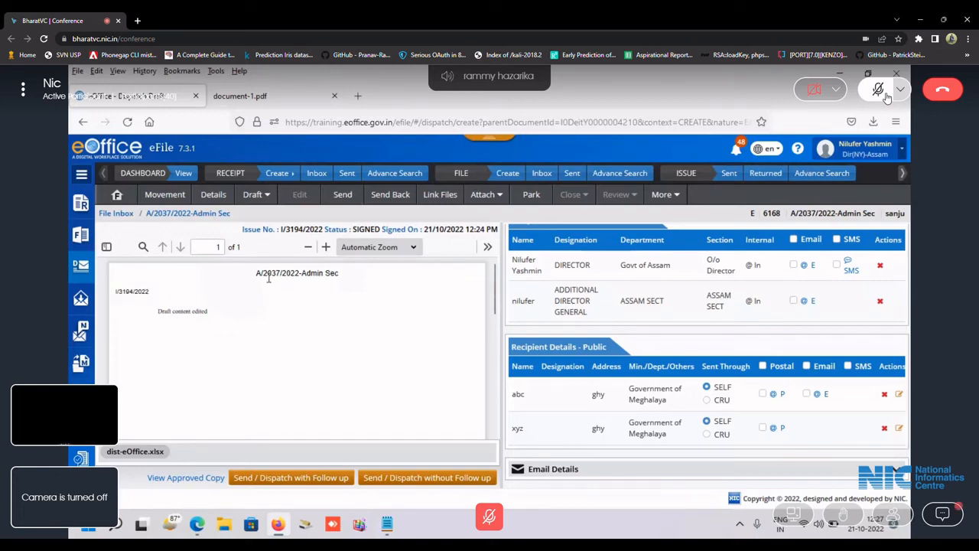
drag(257, 274, 362, 283)
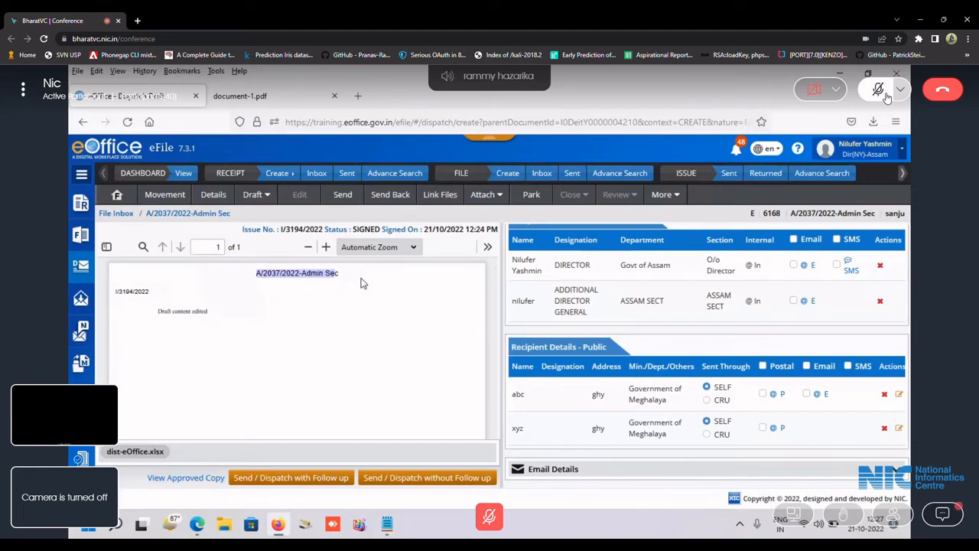
click(363, 283)
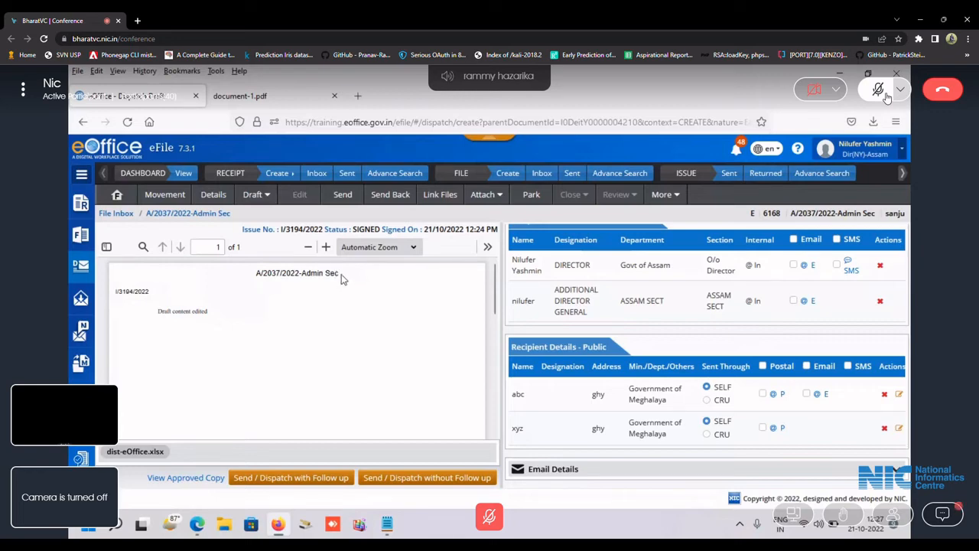
drag(151, 291, 116, 299)
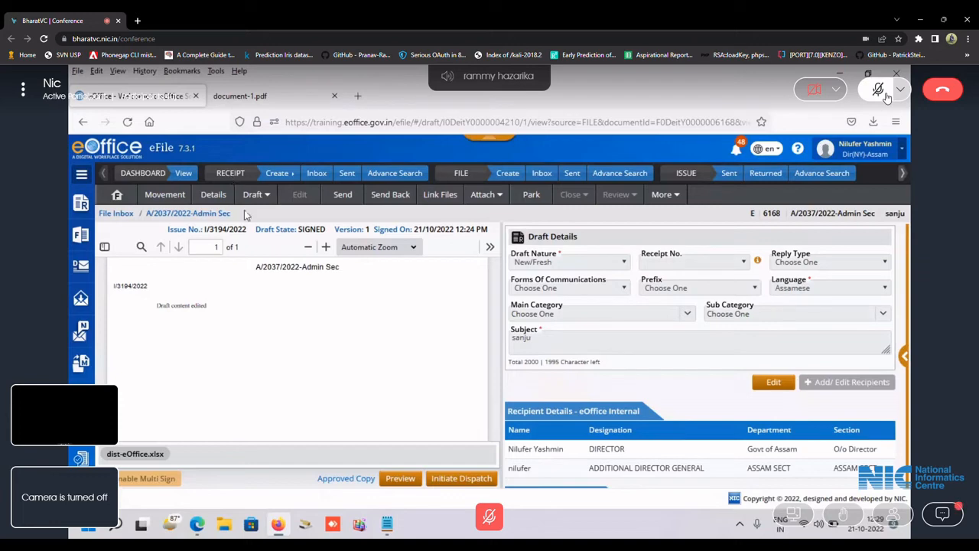
scroll(271, 344, down, 1)
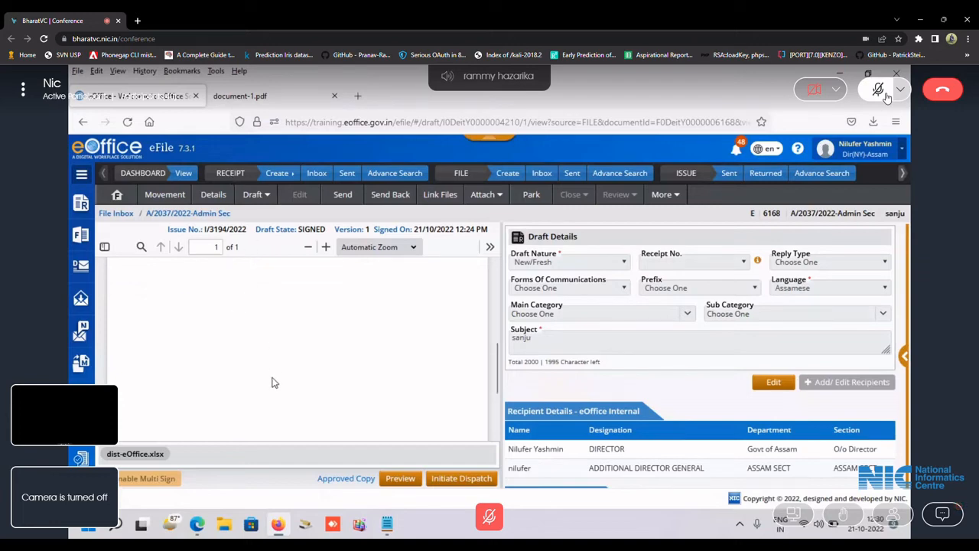
scroll(270, 386, up, 2)
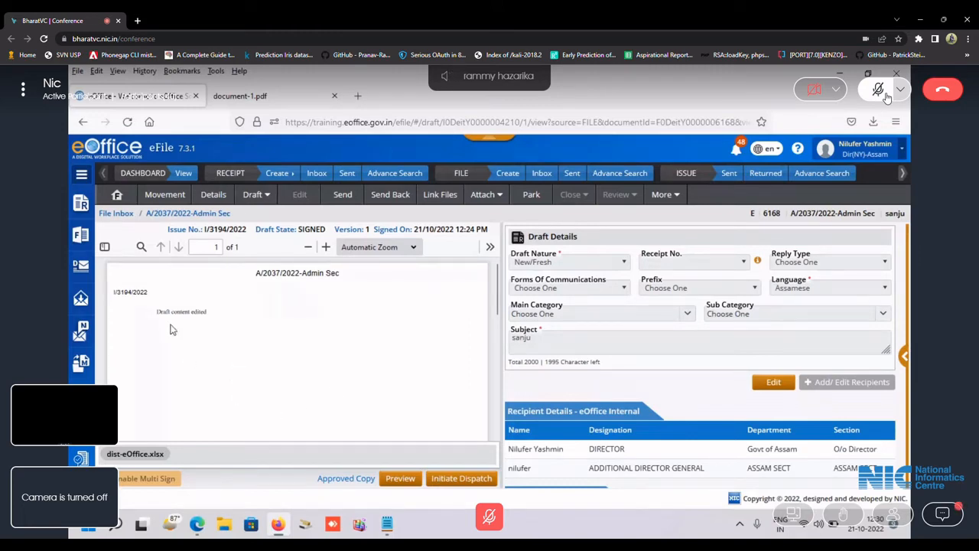
key(ctrl+a)
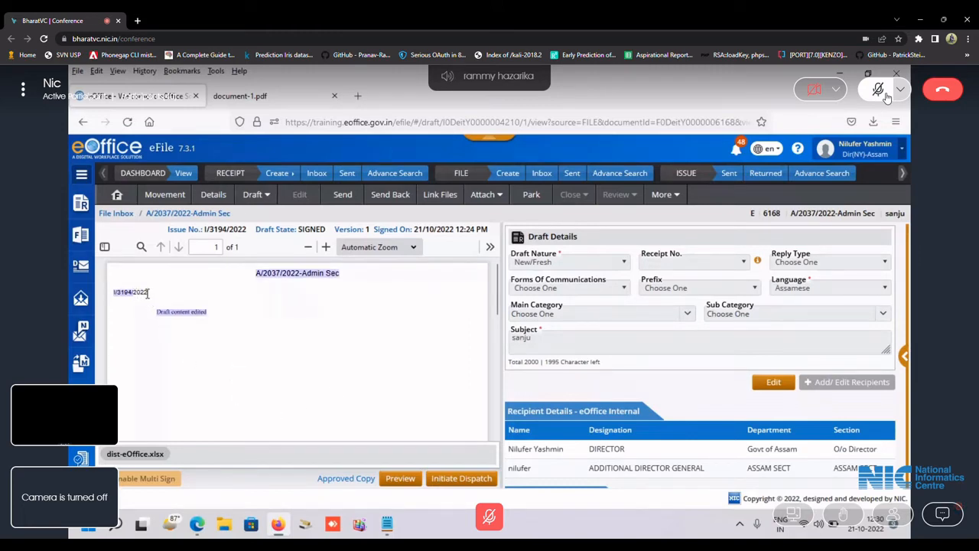
drag(147, 292, 114, 301)
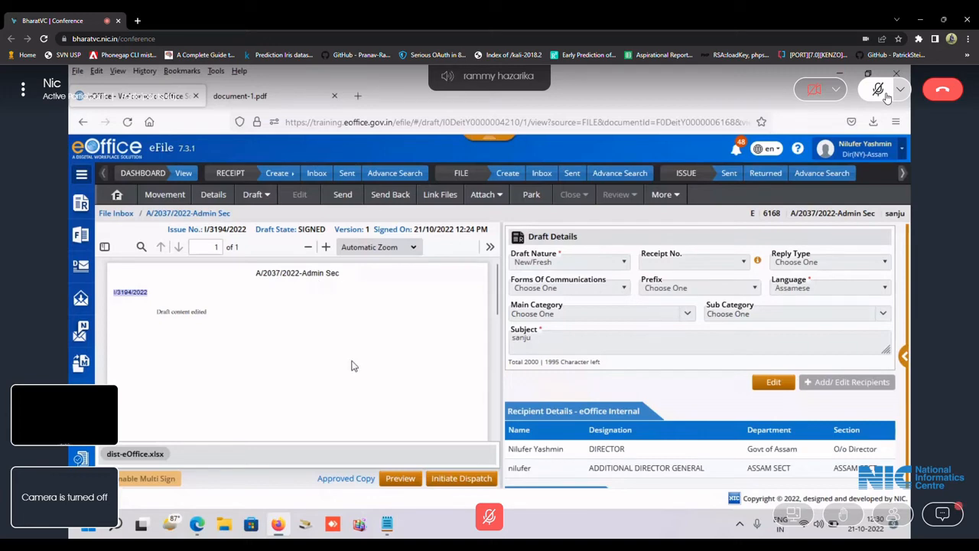
scroll(351, 369, down, 5)
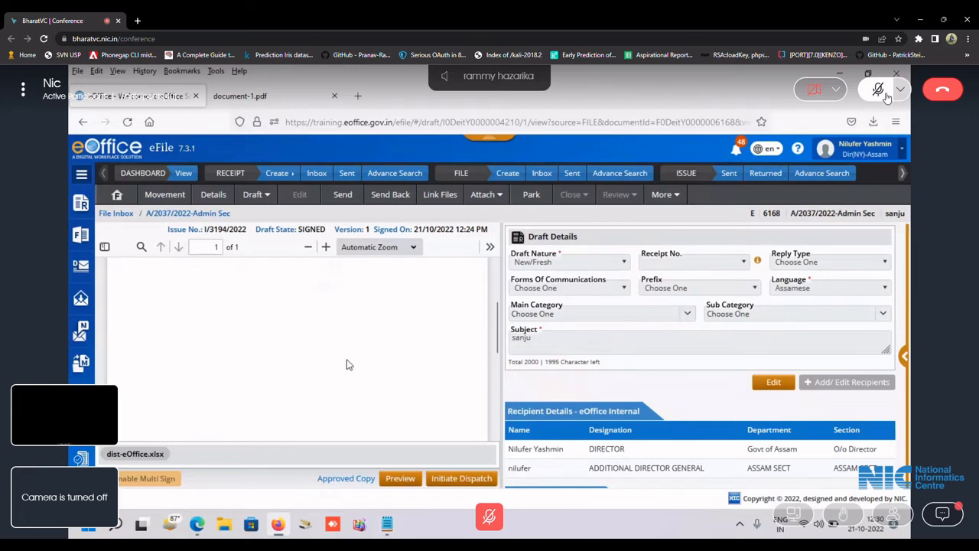
scroll(347, 417, up, 5)
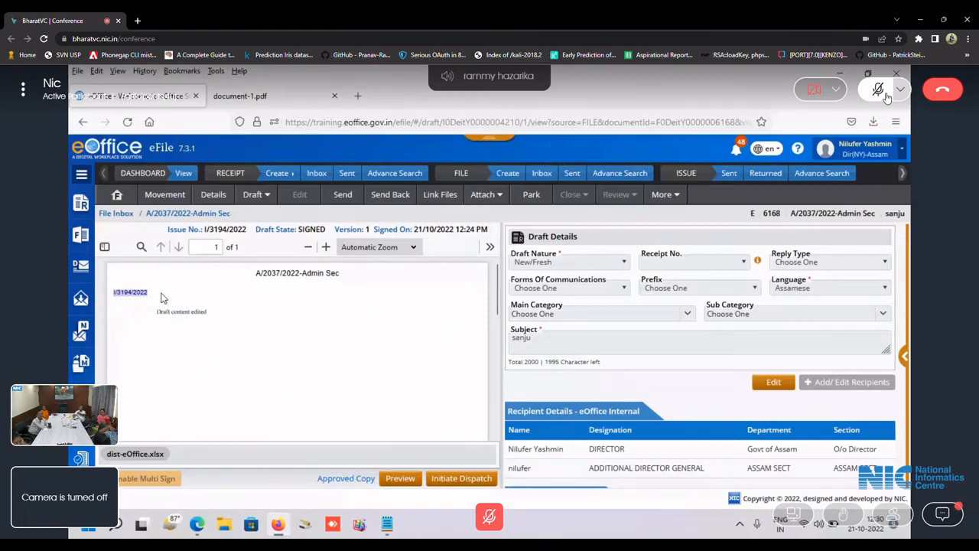
scroll(481, 402, down, 3)
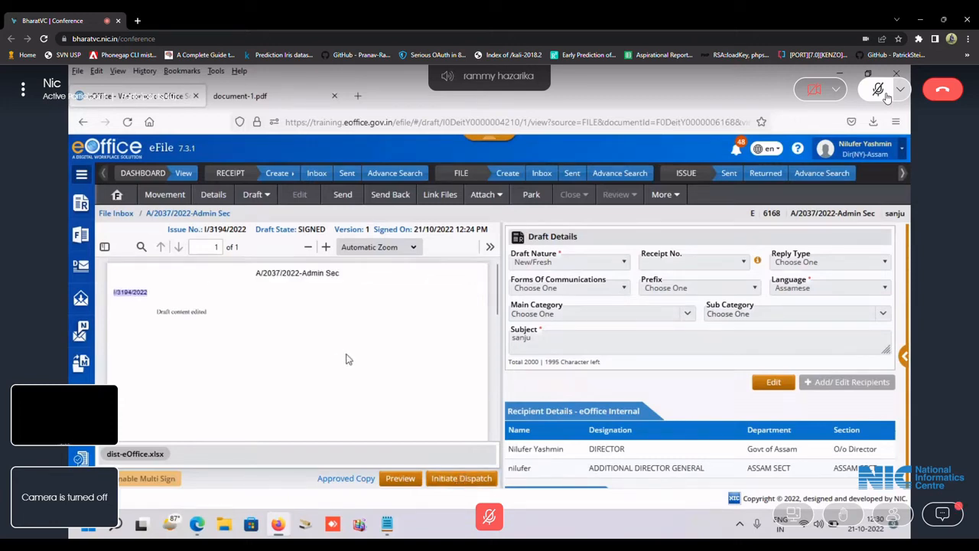
scroll(348, 355, up, 3)
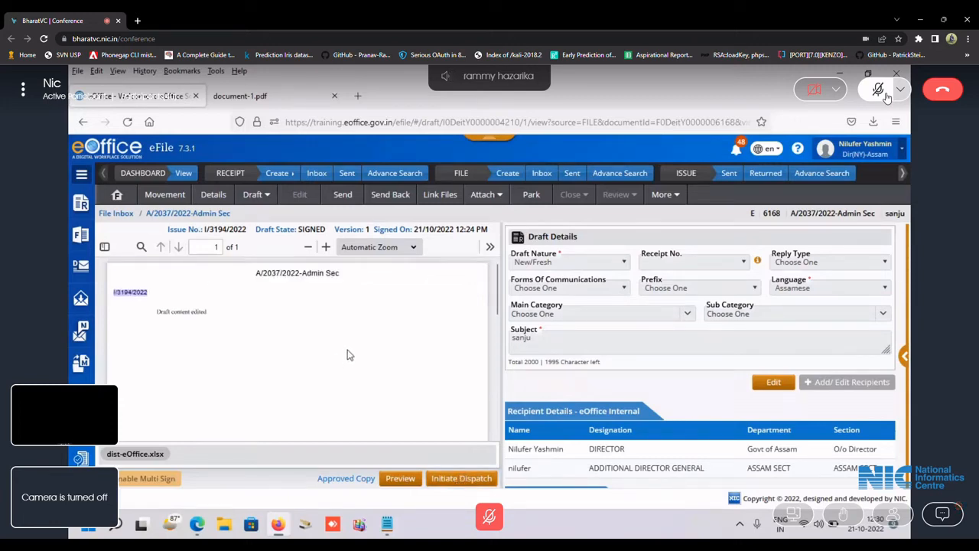
Initiate dispatch for I/3194/2022 and scroll down to public recipients abc and xyz.
click(461, 478)
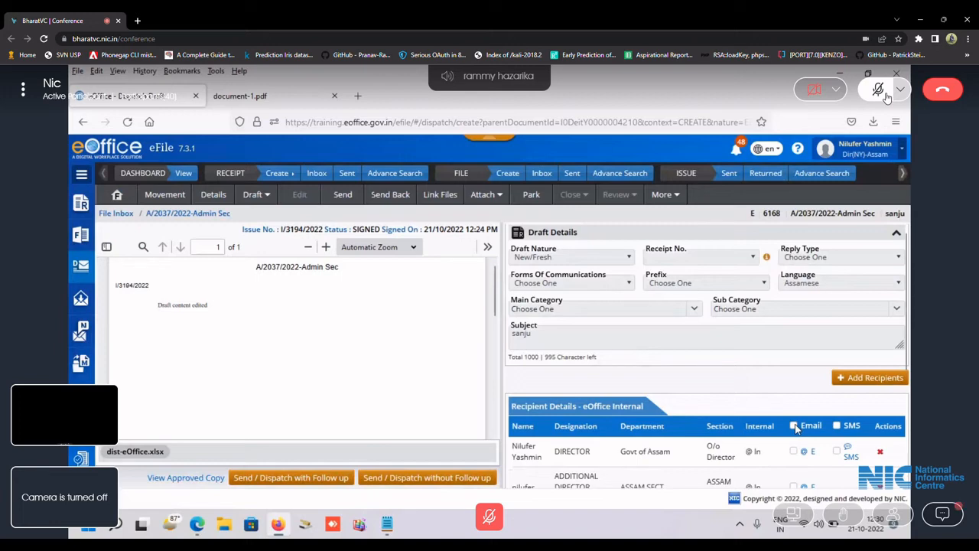
scroll(647, 370, down, 1)
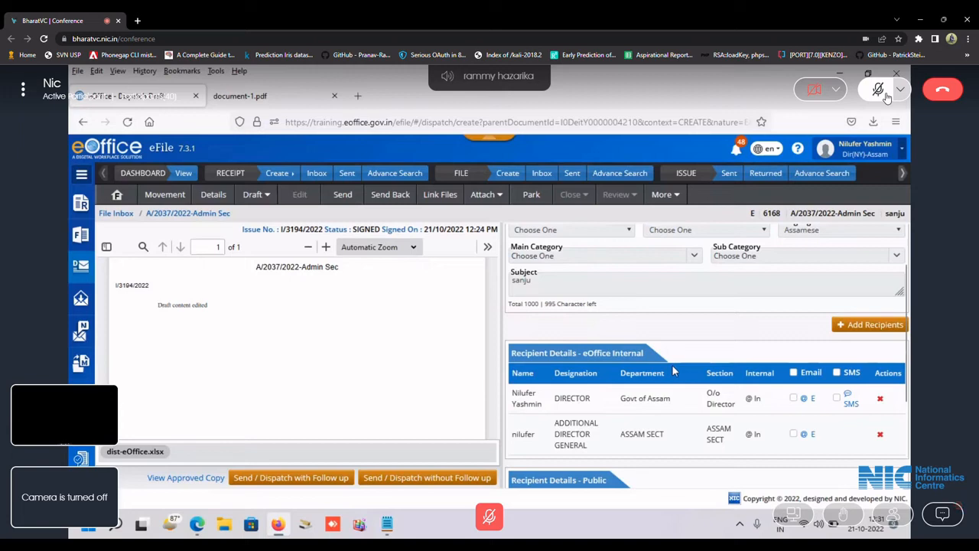
scroll(673, 372, down, 3)
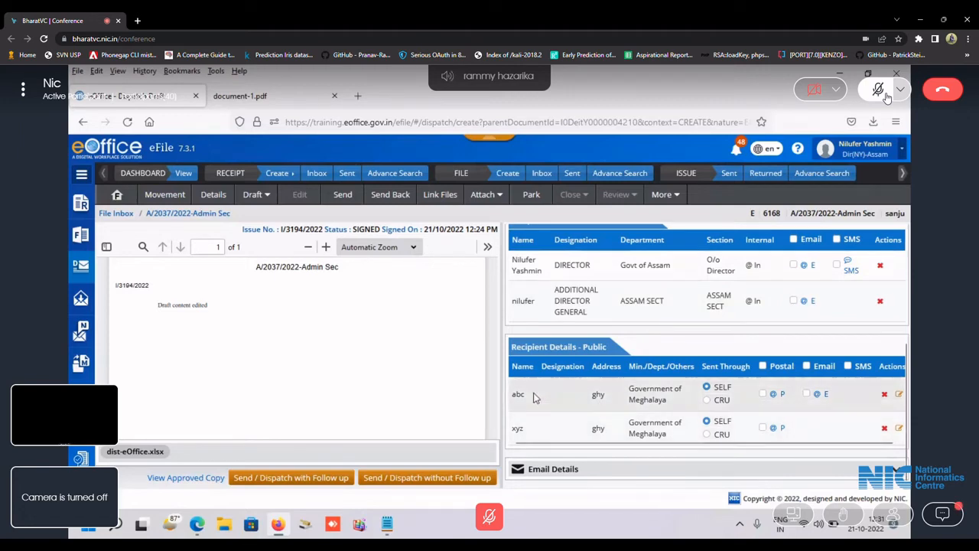
Give recipient abc email delivery with subject 'eoffice' and message 'Pfa', copied to all.
click(817, 394)
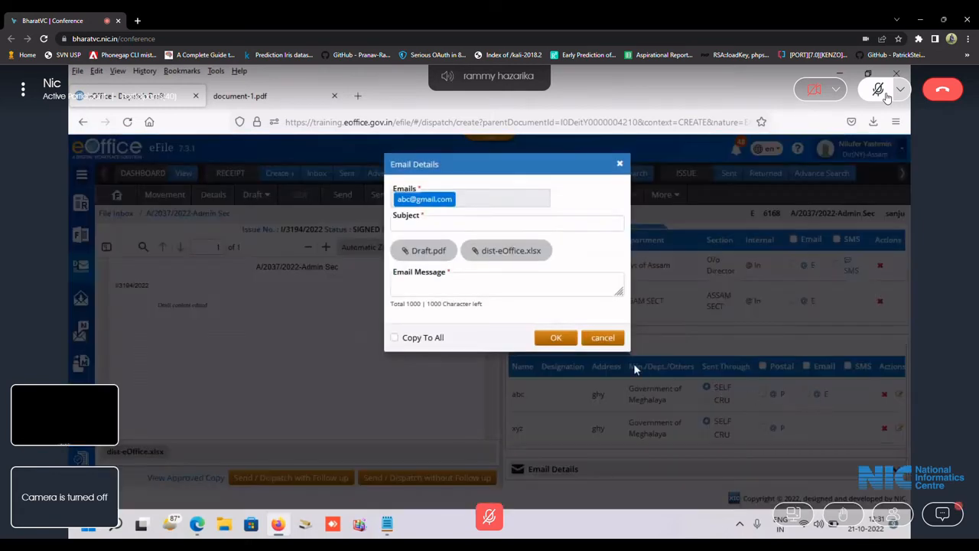
click(435, 219)
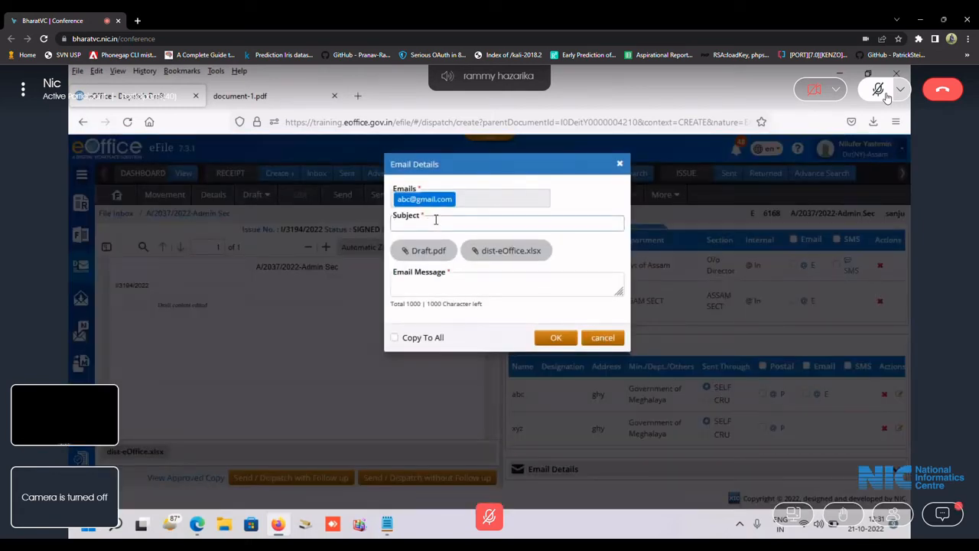
text(eoffice)
click(457, 283)
text(P)
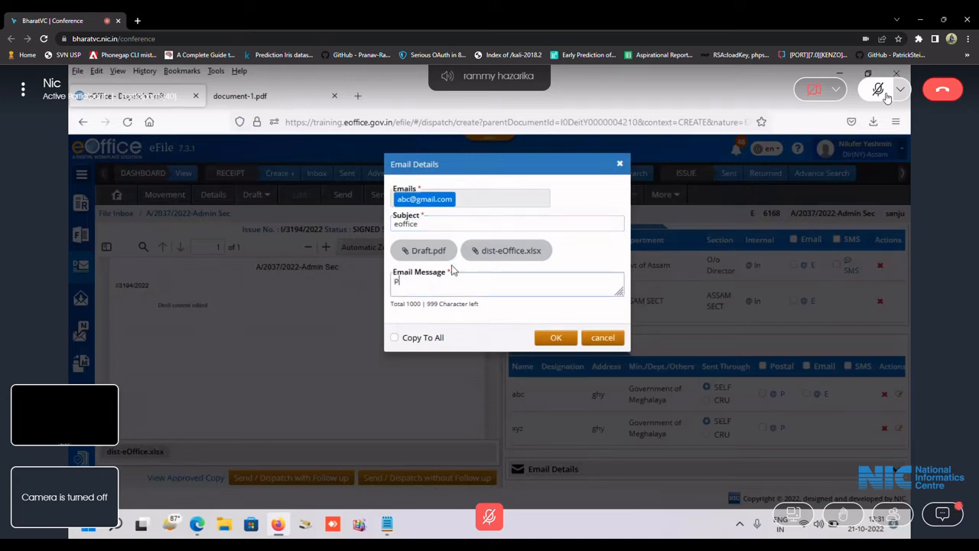
text(fa)
click(394, 337)
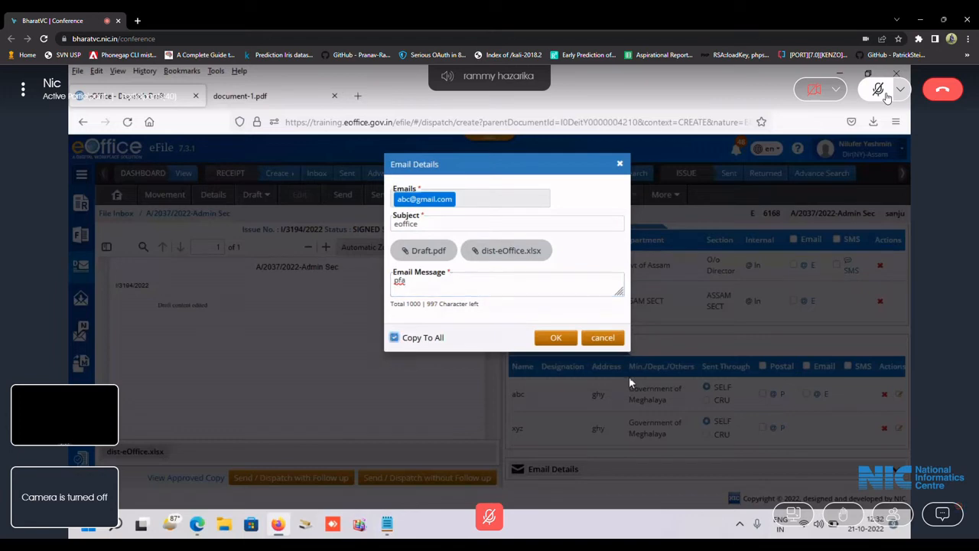
click(556, 338)
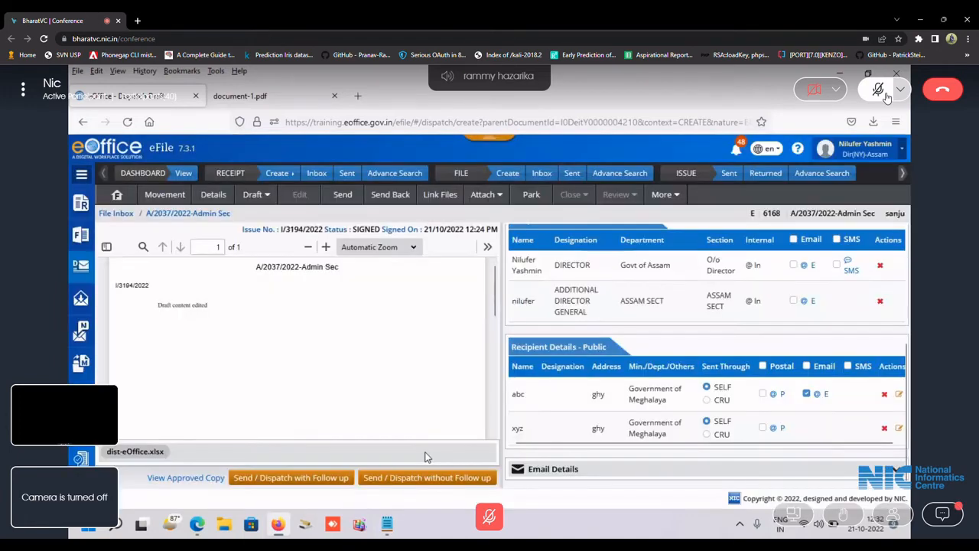
Review abc's email details without changes, then tick Postal to bring up Postal Details.
scroll(625, 348, up, 3)
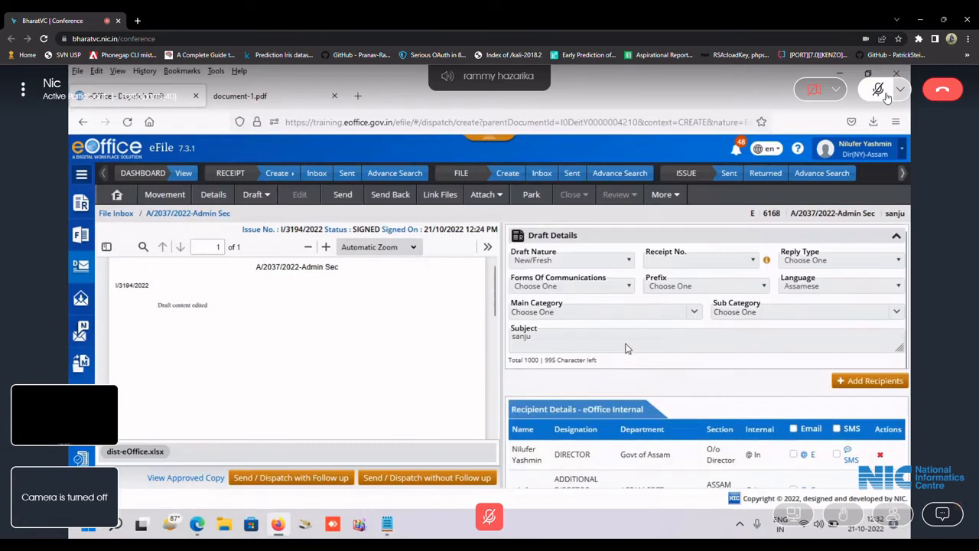
scroll(625, 348, down, 5)
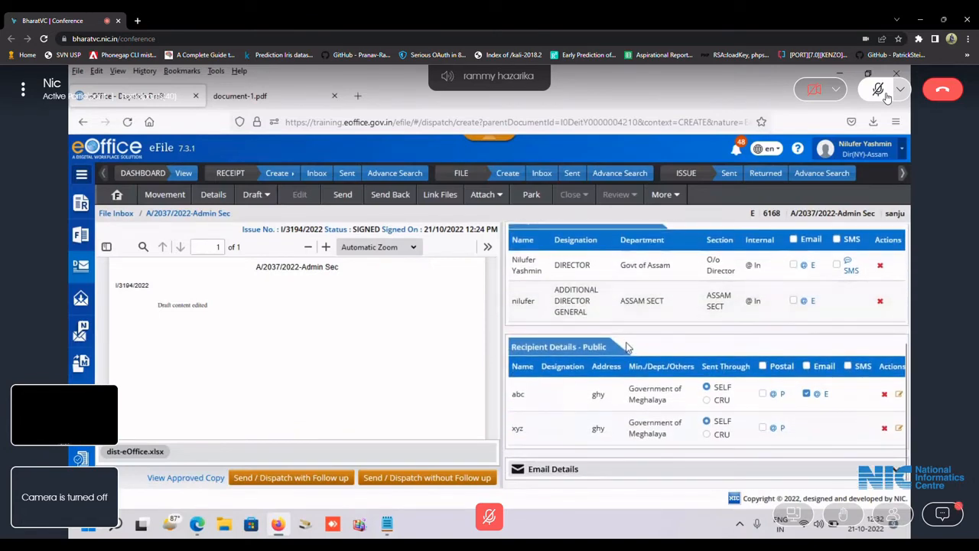
scroll(732, 305, down, 1)
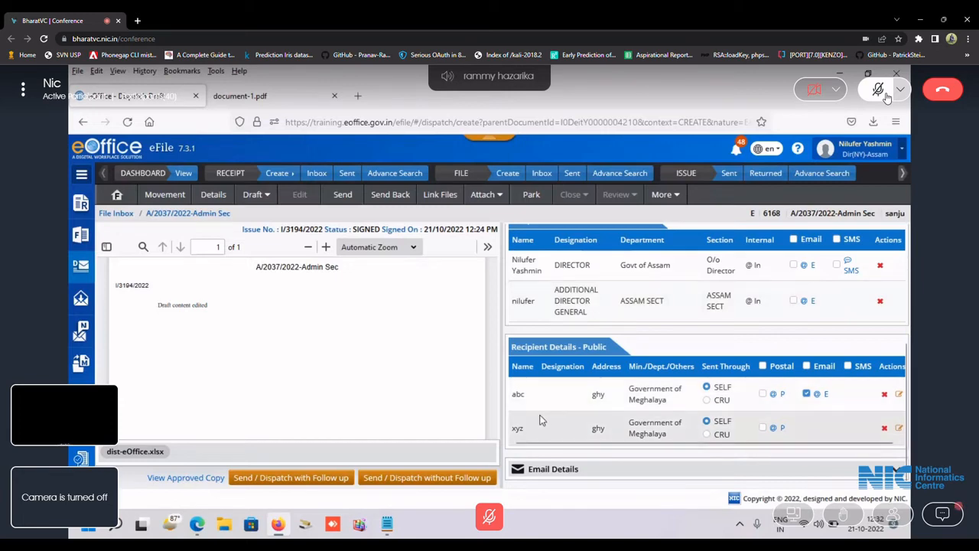
click(815, 393)
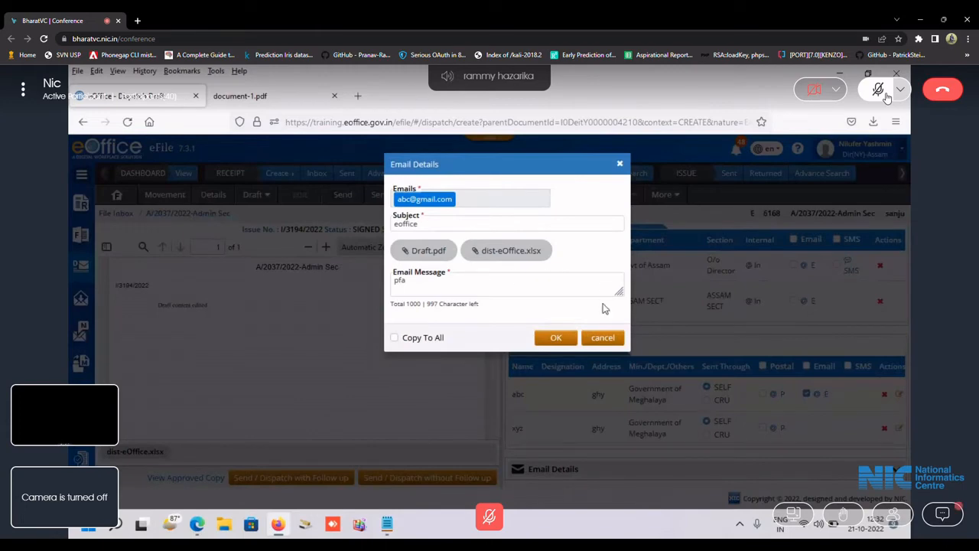
click(459, 224)
click(477, 284)
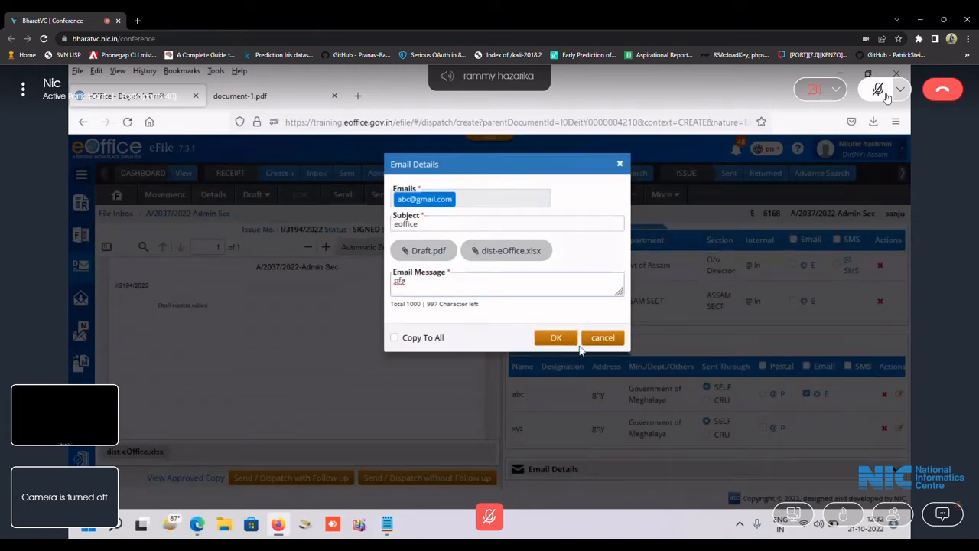
click(594, 337)
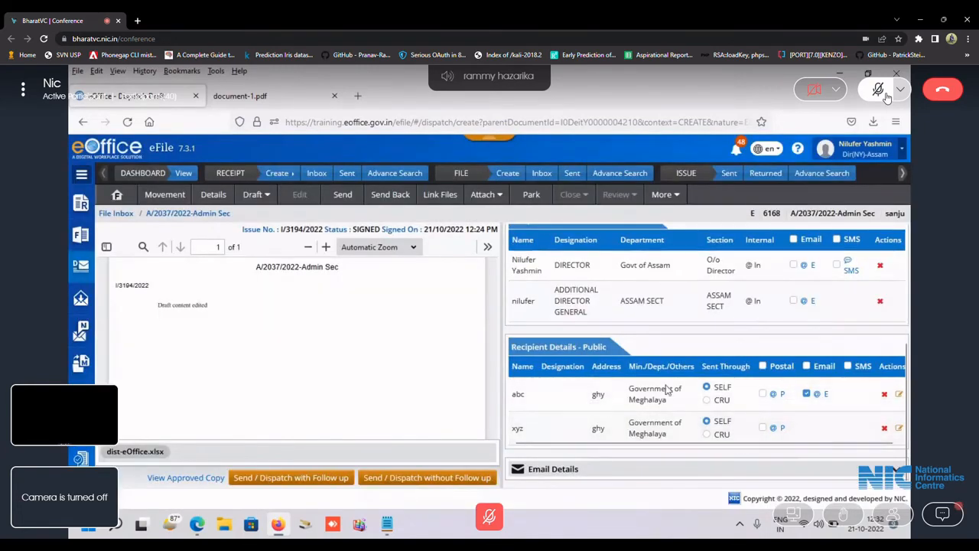
click(765, 429)
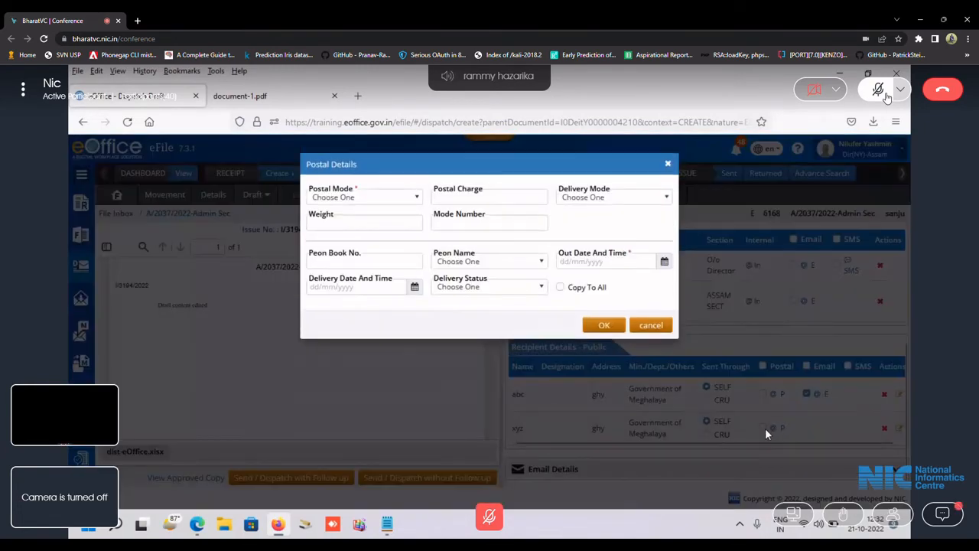
Set postal mode Stamp with out date 21/10/2022 05:30, copied to all recipients.
click(407, 200)
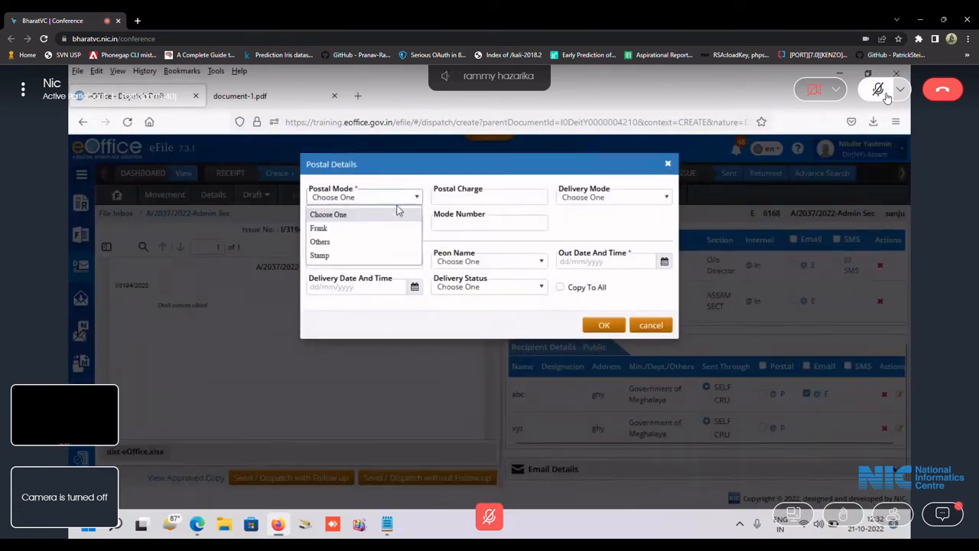
click(361, 254)
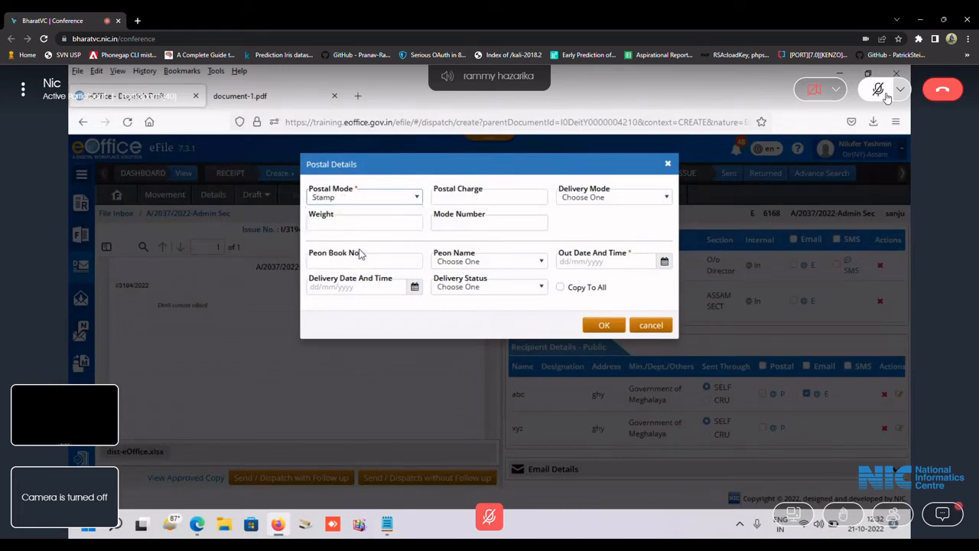
click(663, 264)
click(664, 381)
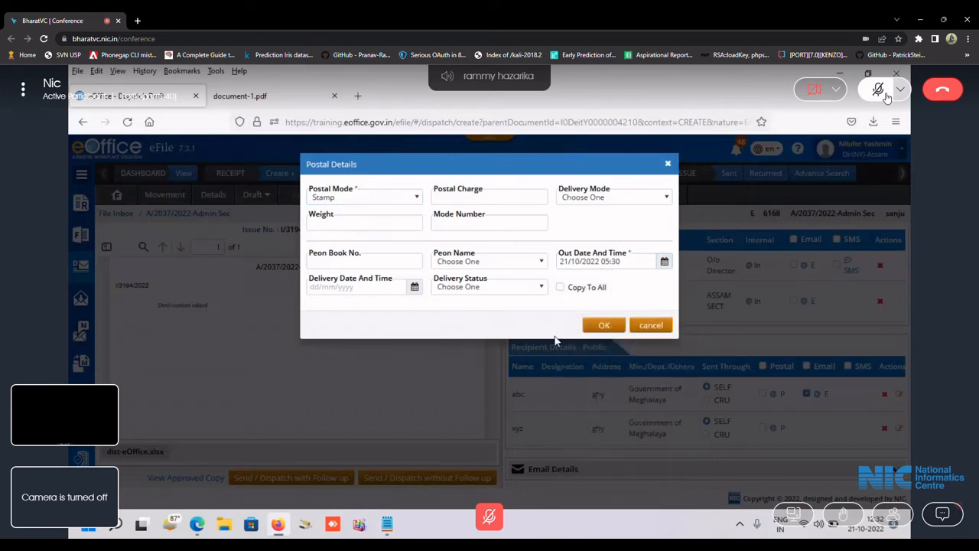
click(560, 286)
click(604, 325)
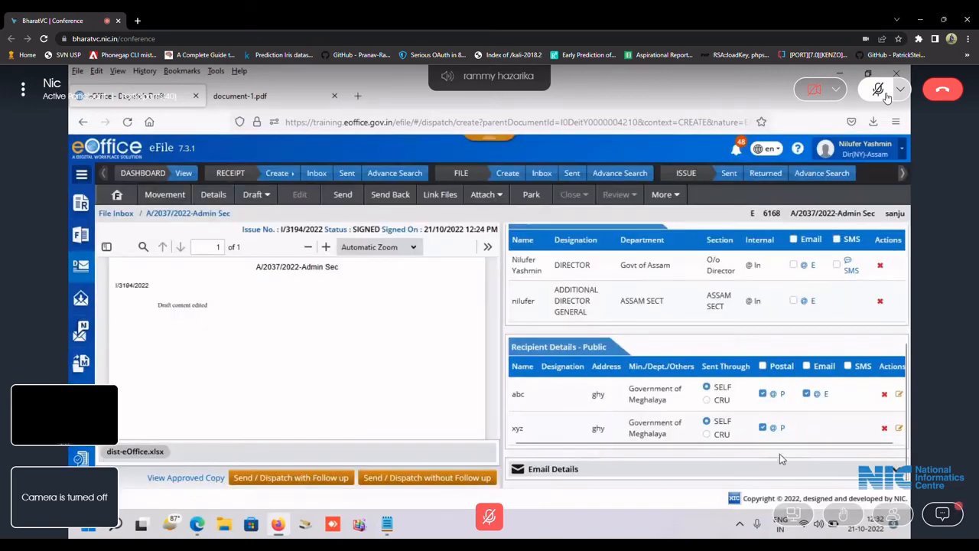
scroll(822, 404, up, 3)
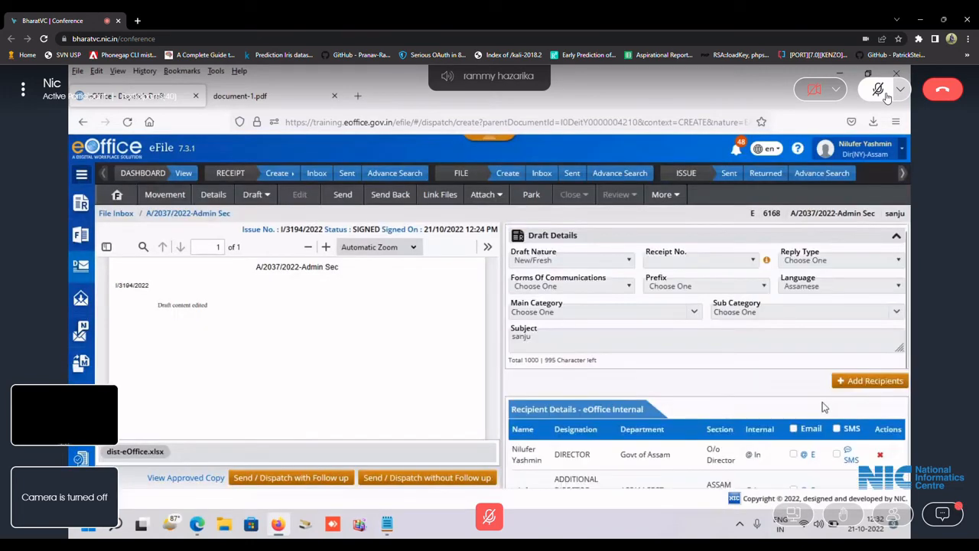
scroll(822, 407, down, 5)
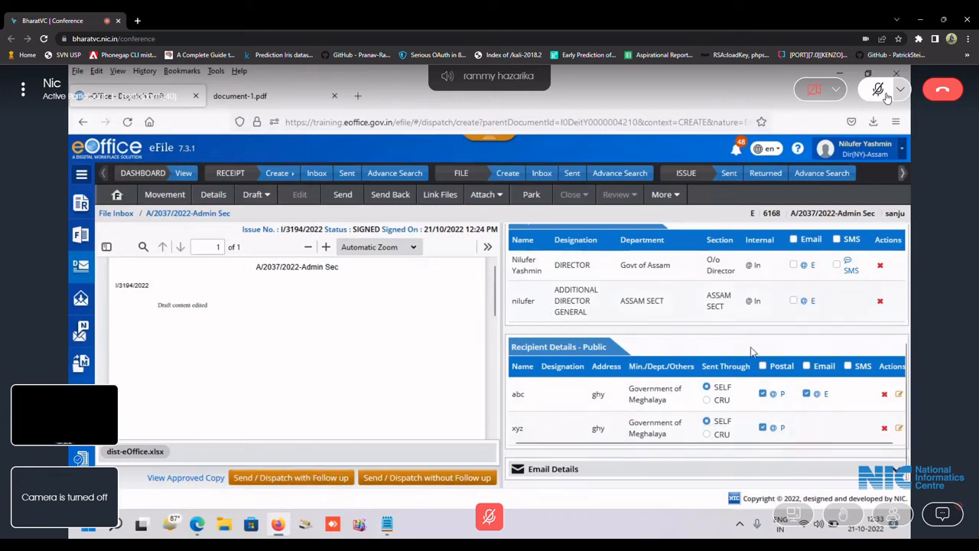
scroll(751, 351, up, 2)
scroll(752, 353, down, 2)
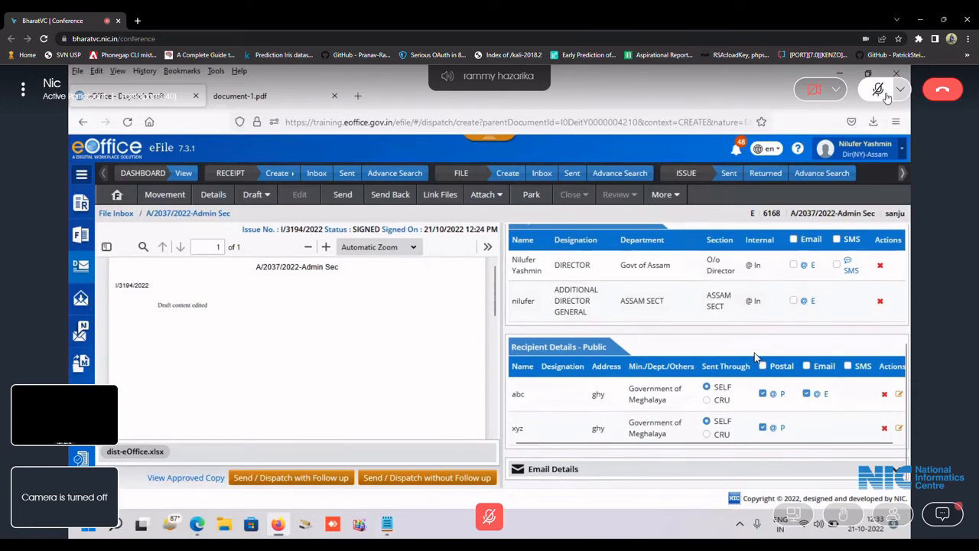
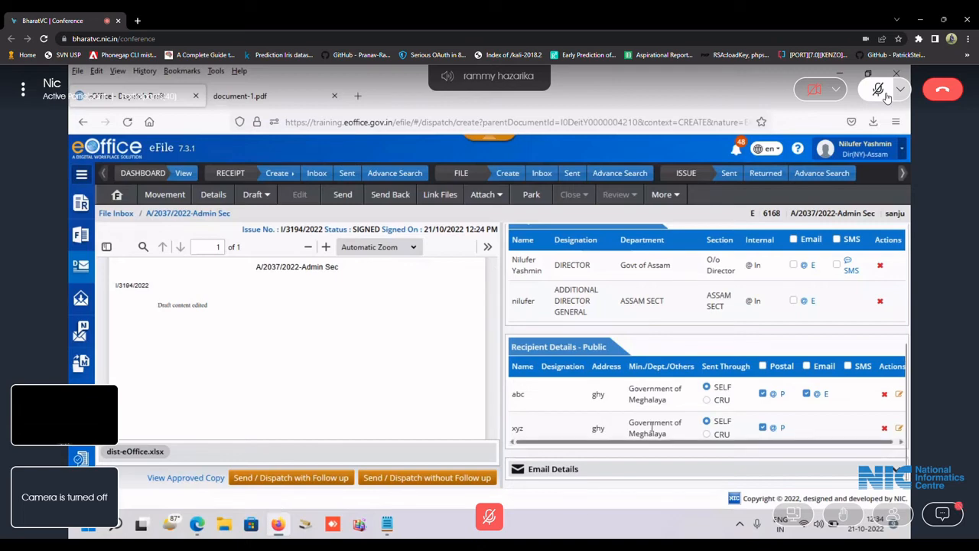
Check abc's email details without changes, then dispatch issue I/3194/2022 without follow-up.
mouse_move(383, 530)
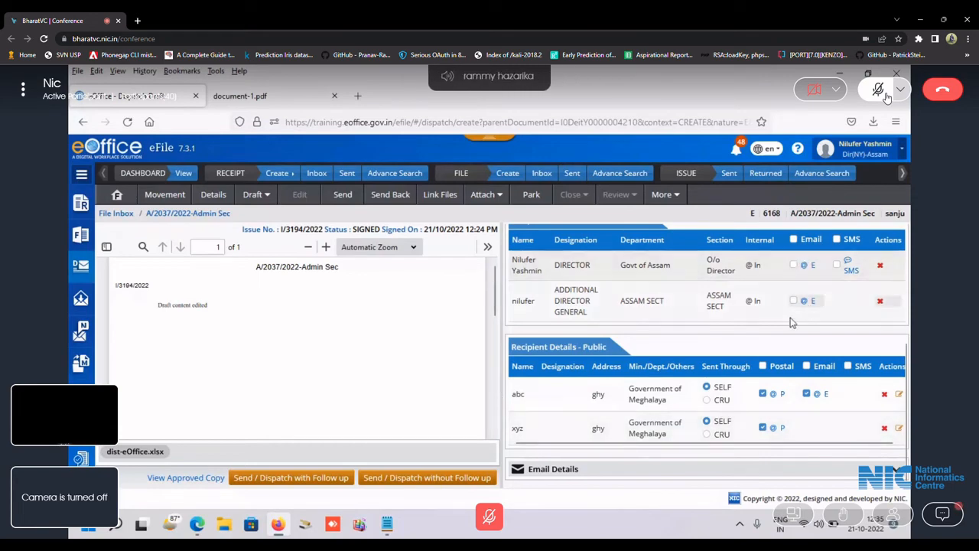
scroll(603, 388, up, 3)
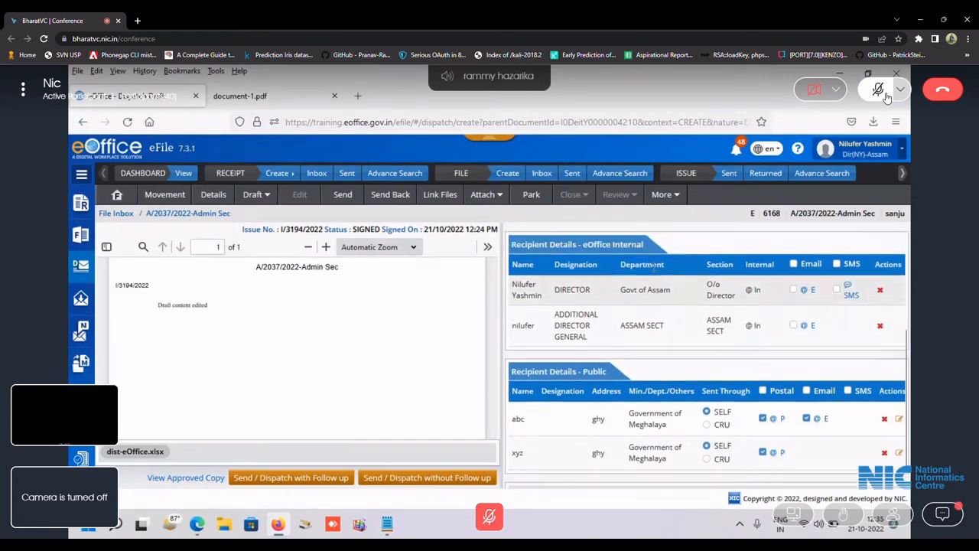
scroll(603, 389, down, 3)
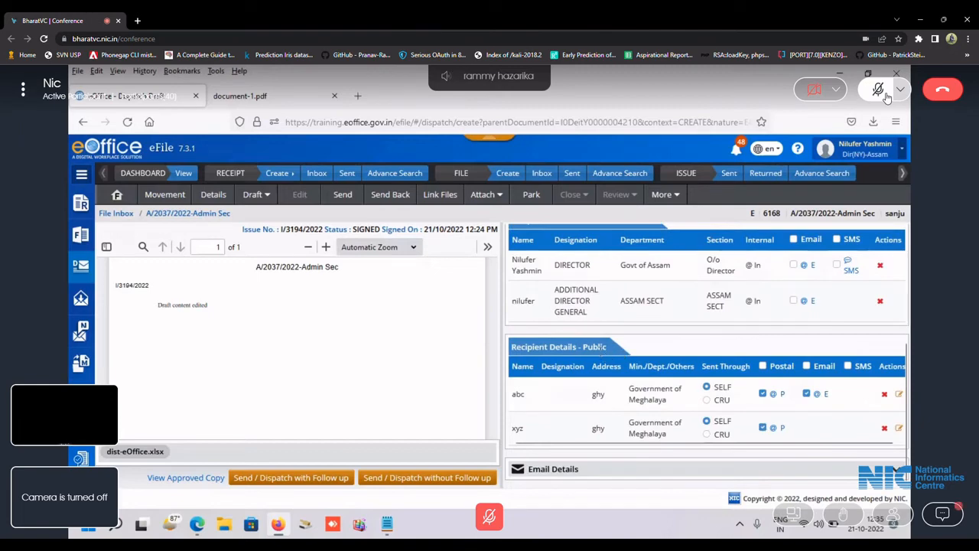
click(815, 393)
click(593, 337)
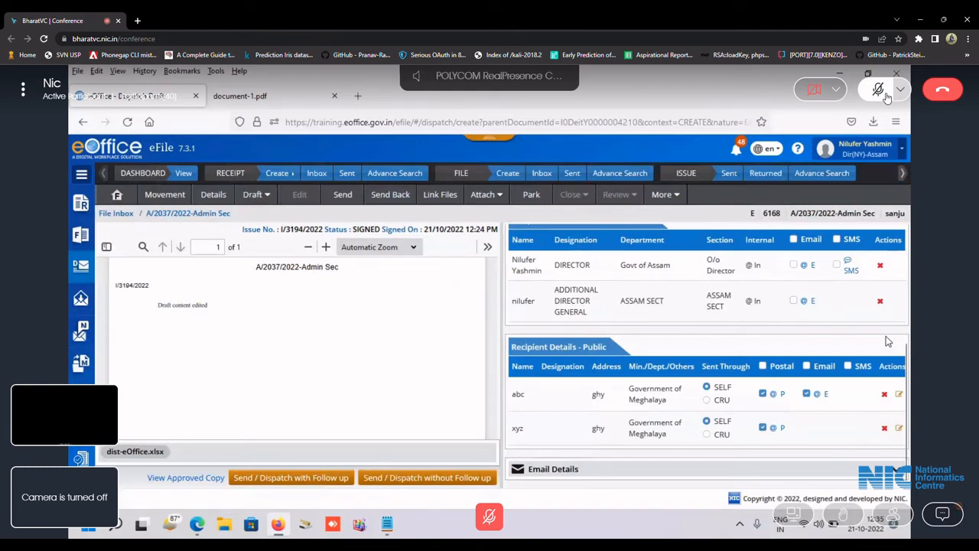
click(411, 482)
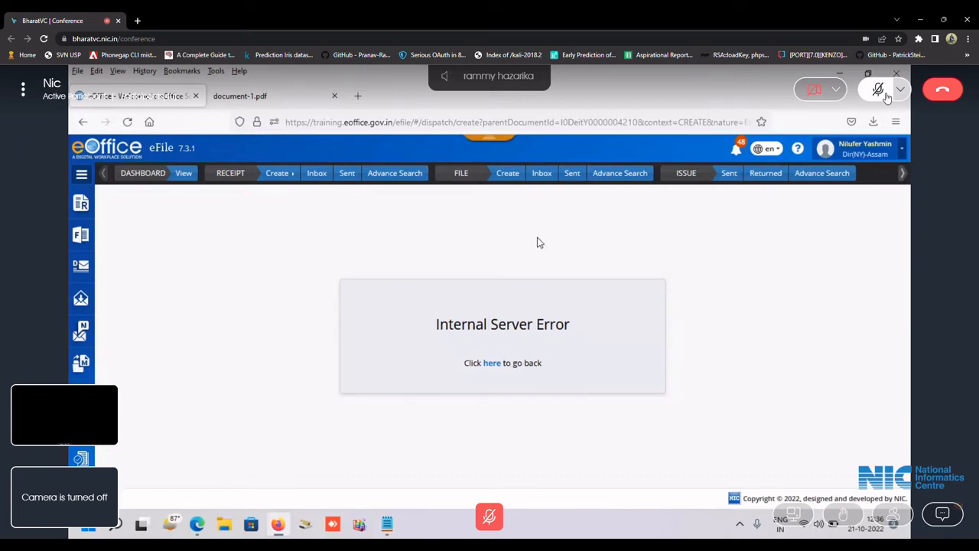
Open I/3194/2022 from the Sent issues list, then go to the File Inbox.
click(726, 178)
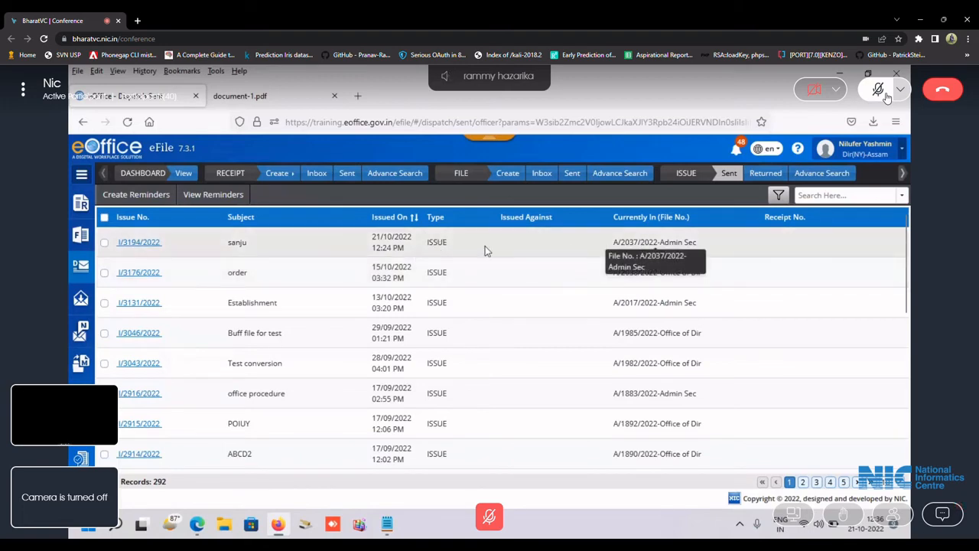
click(139, 243)
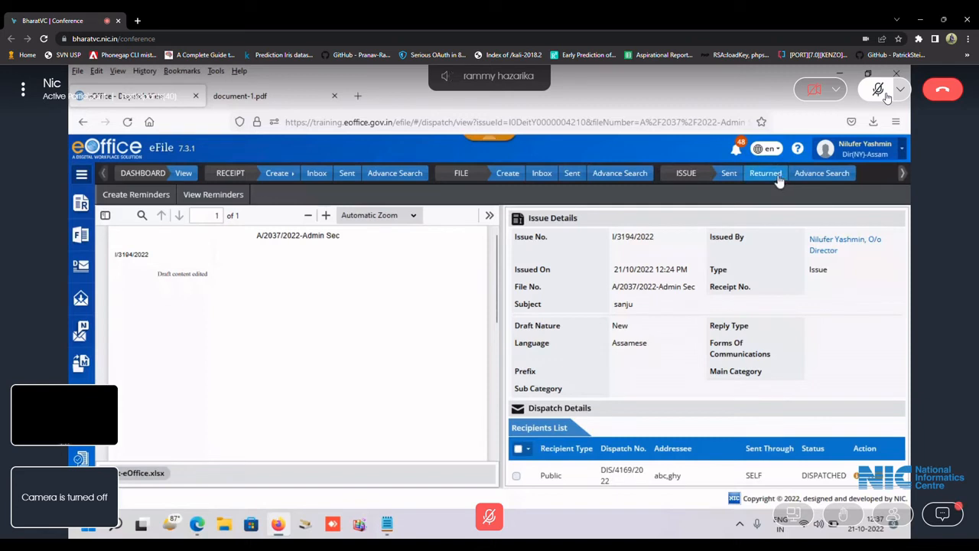
click(542, 175)
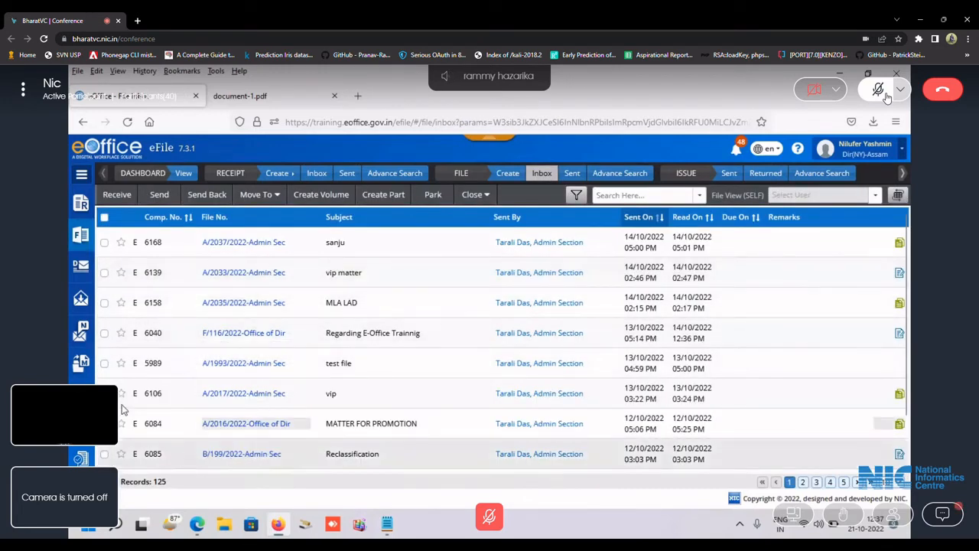
Open file A/2037/2022-Admin Sec and view I/3194/2022 from its correspondence list.
click(251, 244)
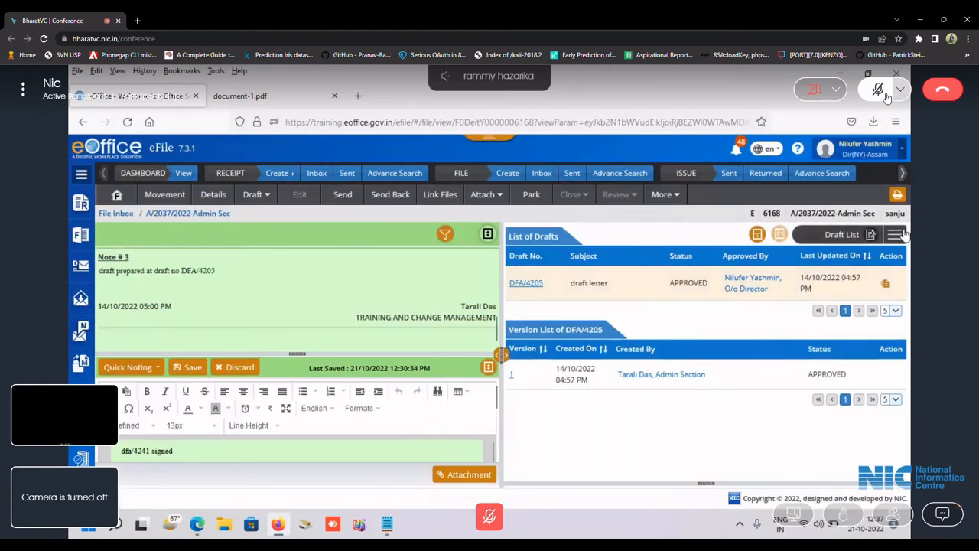
click(903, 232)
click(871, 257)
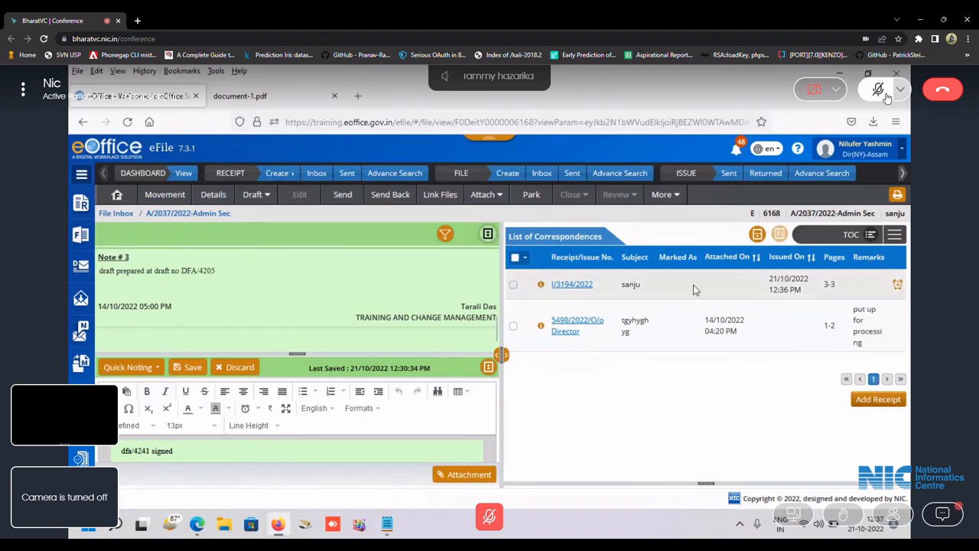
click(575, 287)
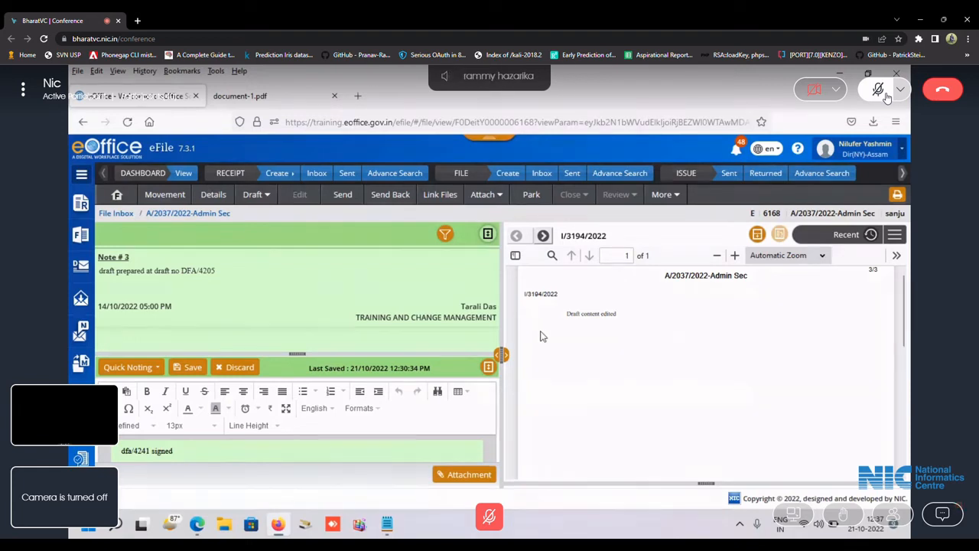
Reopen I/3194/2022, then switch the right pane to Draft List and back to correspondences.
click(895, 234)
click(885, 259)
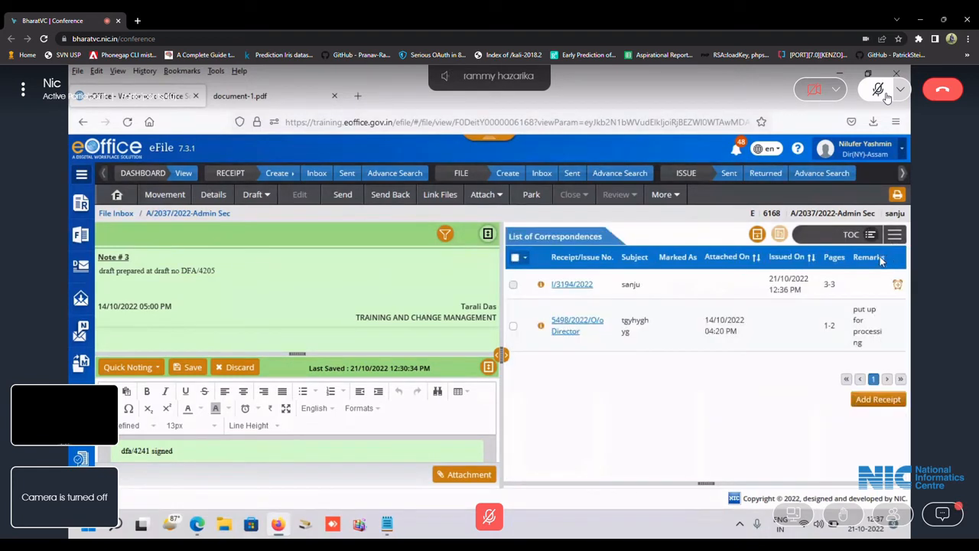
click(570, 286)
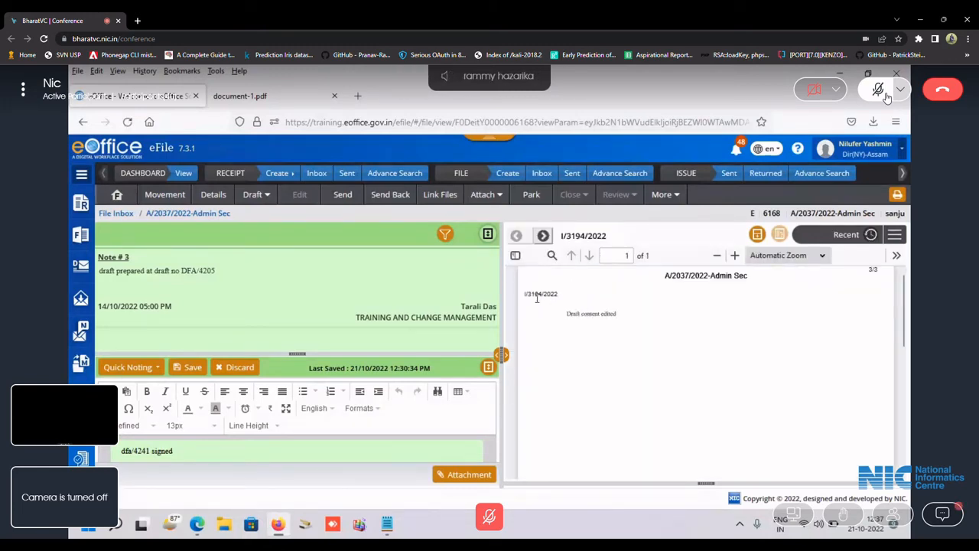
click(901, 238)
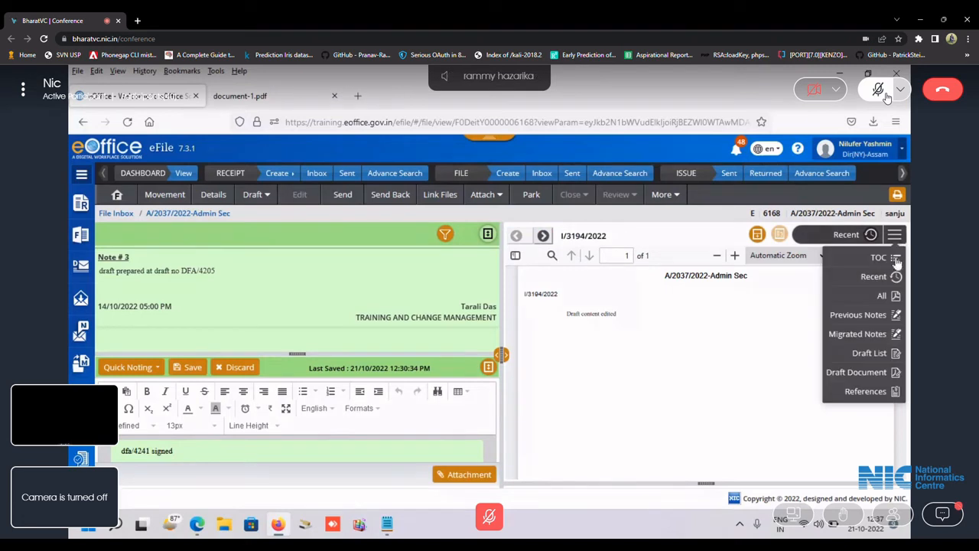
click(879, 353)
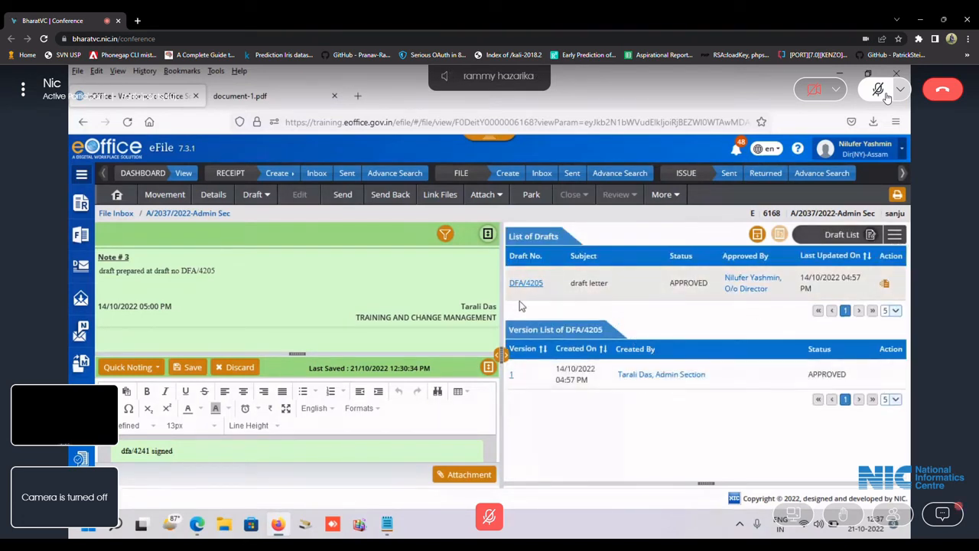
click(893, 236)
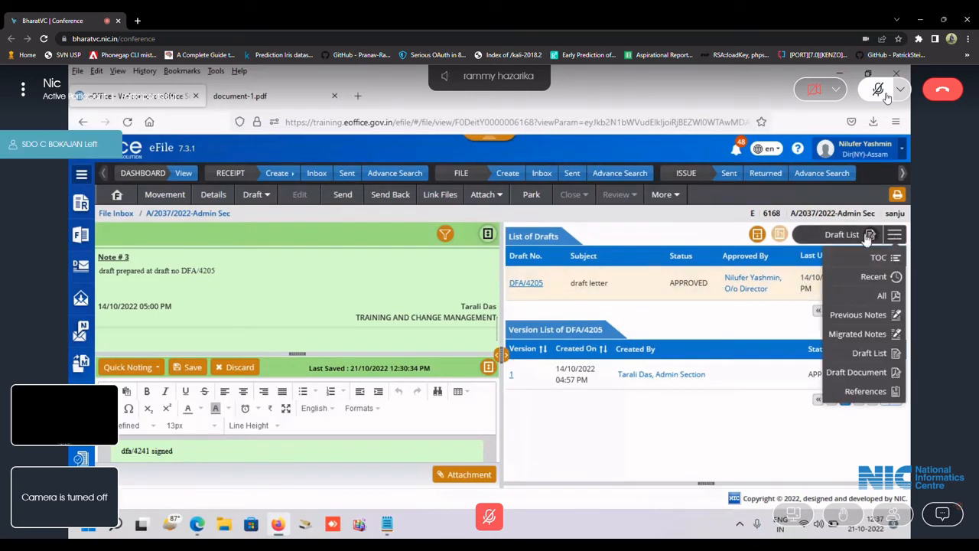
click(878, 257)
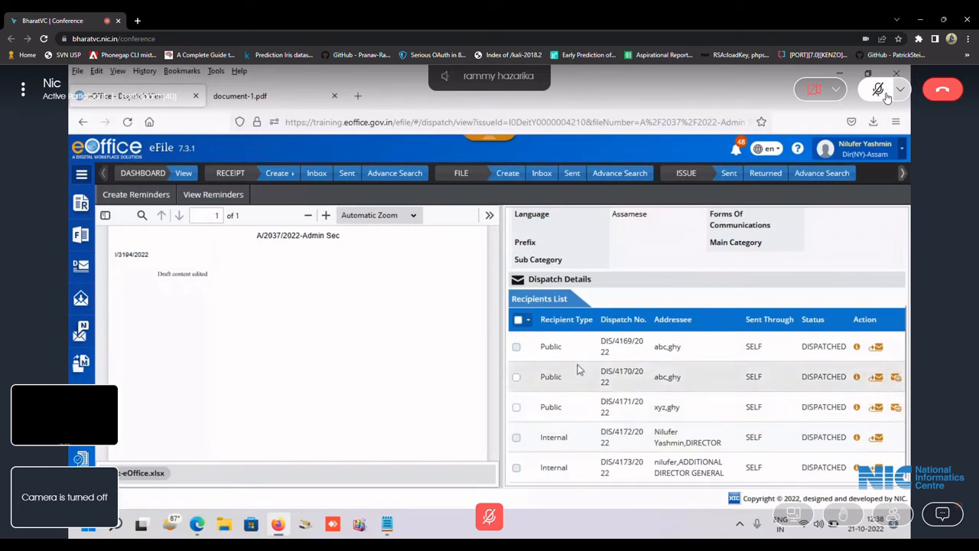
Download the issued I/3194/2022 letter as a PDF from the viewer's extra tools.
scroll(478, 376, up, 1)
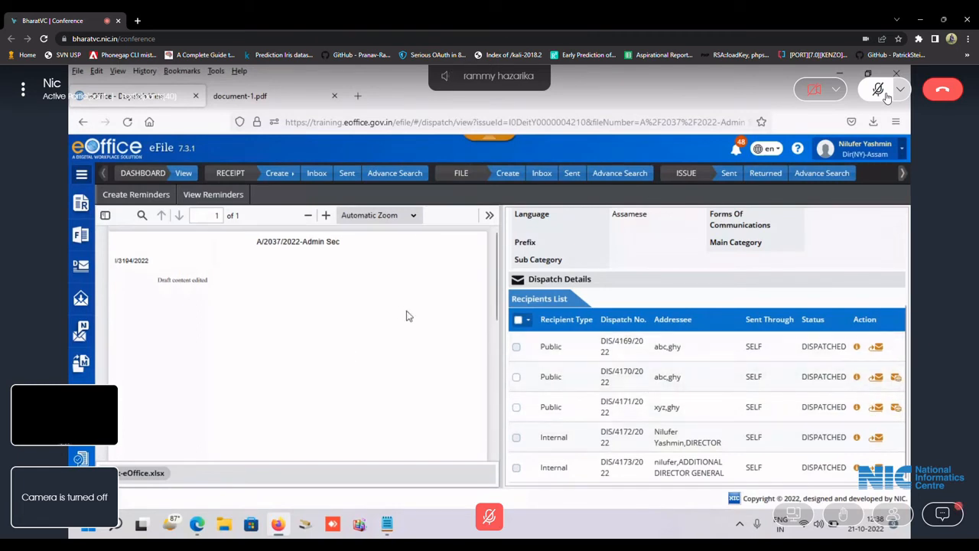
click(490, 215)
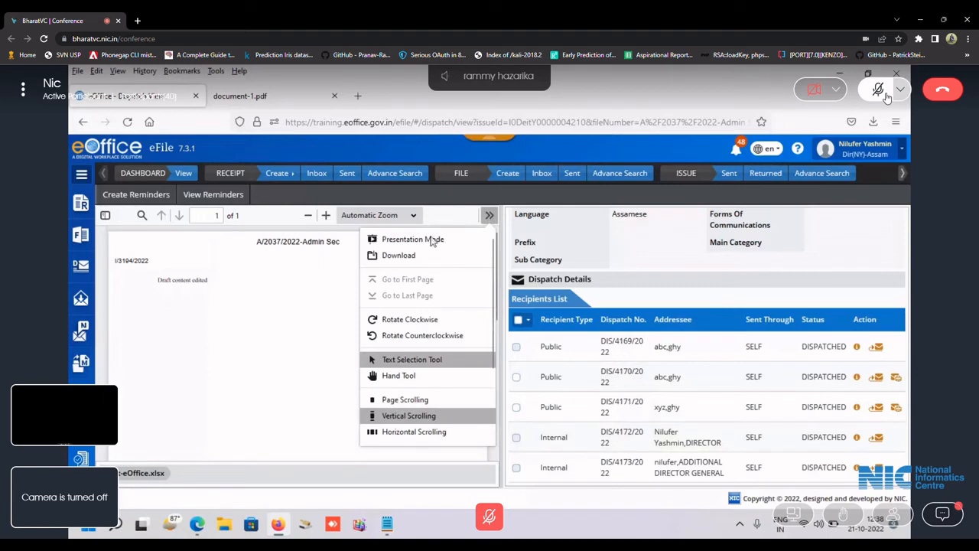
click(397, 255)
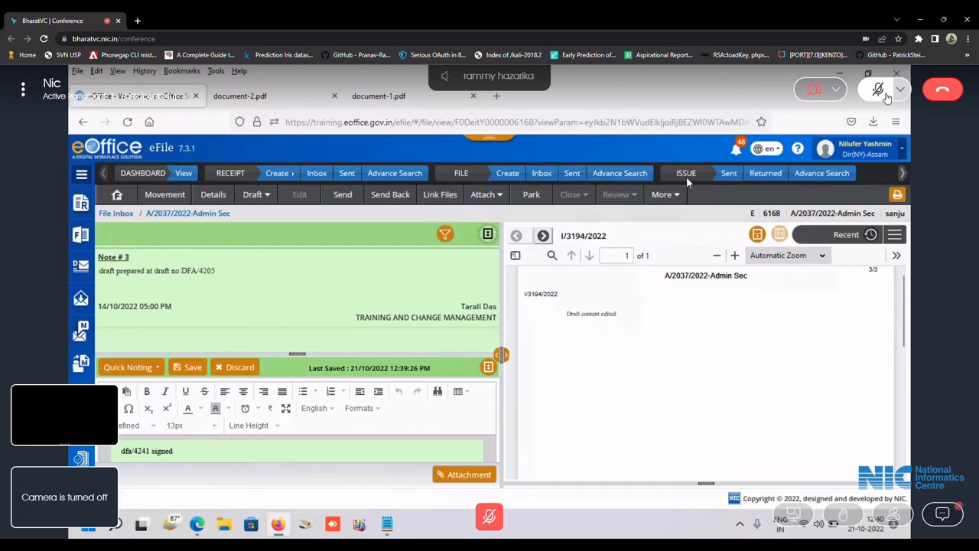
Discard the unsaved note and bring up the file's Draft options.
scroll(572, 353, up, 1)
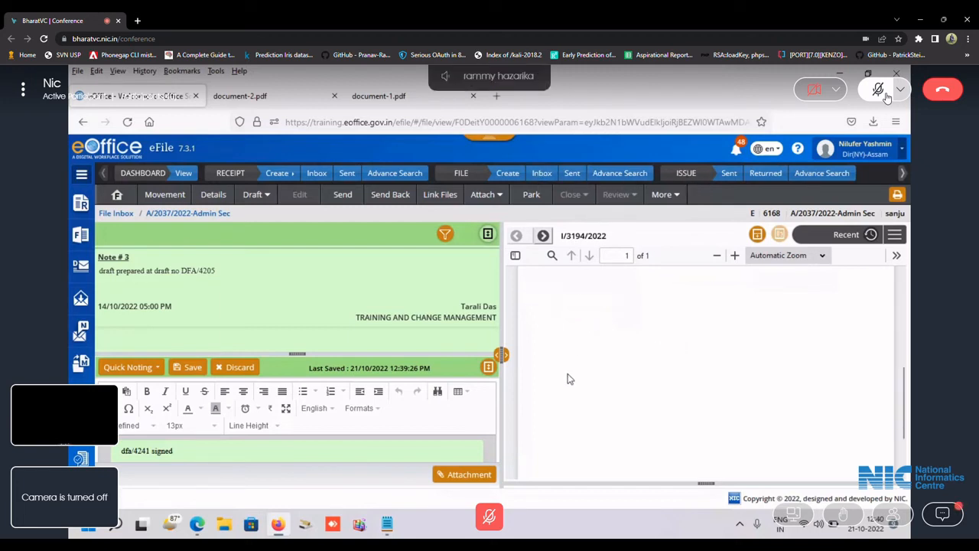
click(237, 369)
click(567, 226)
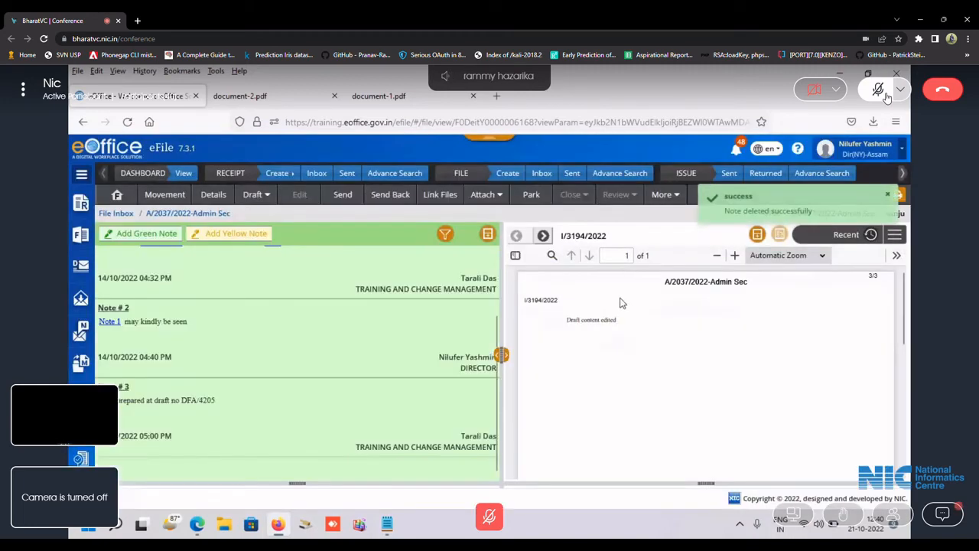
scroll(600, 388, down, 3)
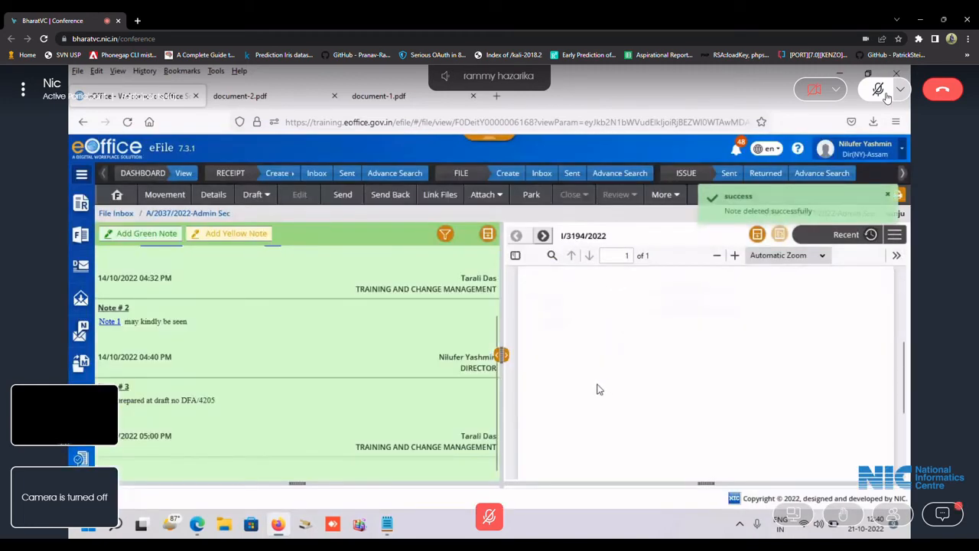
scroll(599, 386, up, 3)
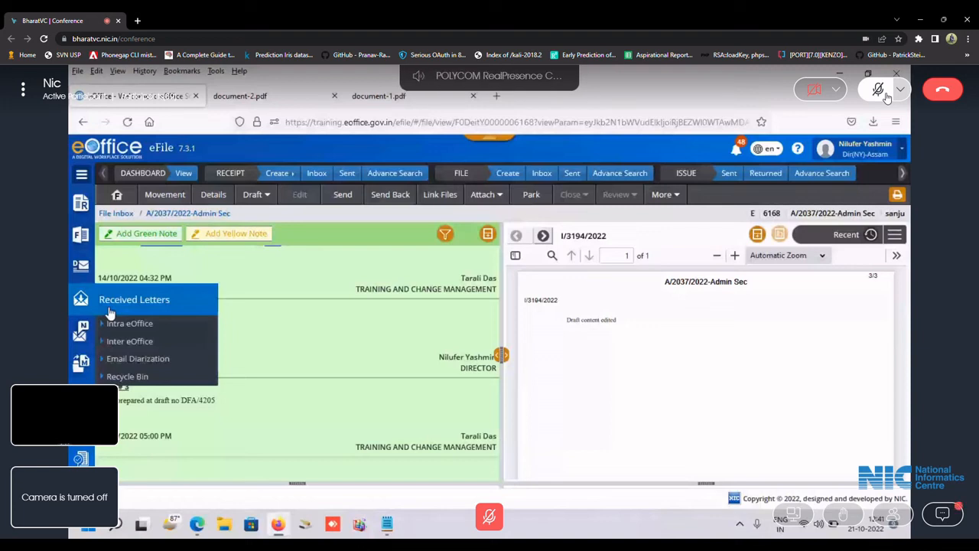
click(270, 194)
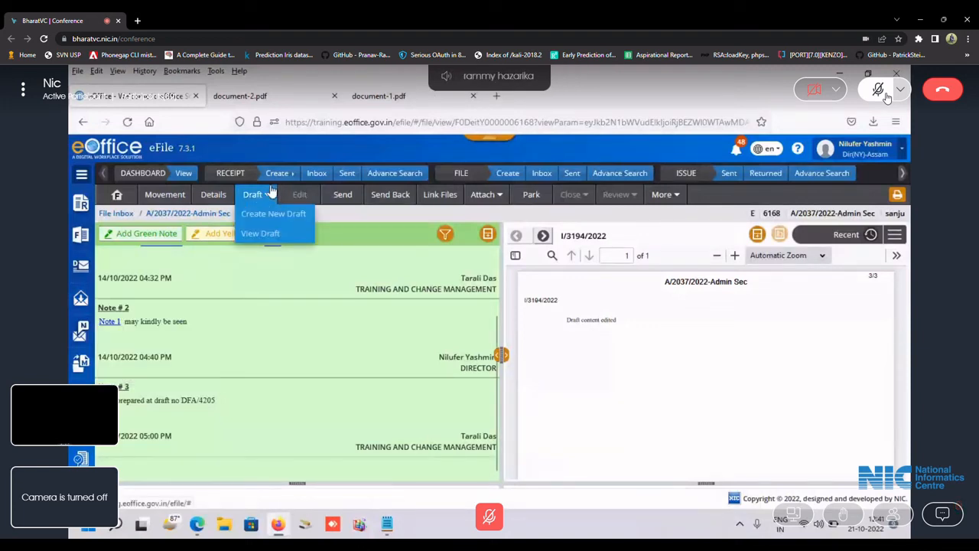
Start a new draft and open its Add Recipients form for a new public recipient.
click(254, 214)
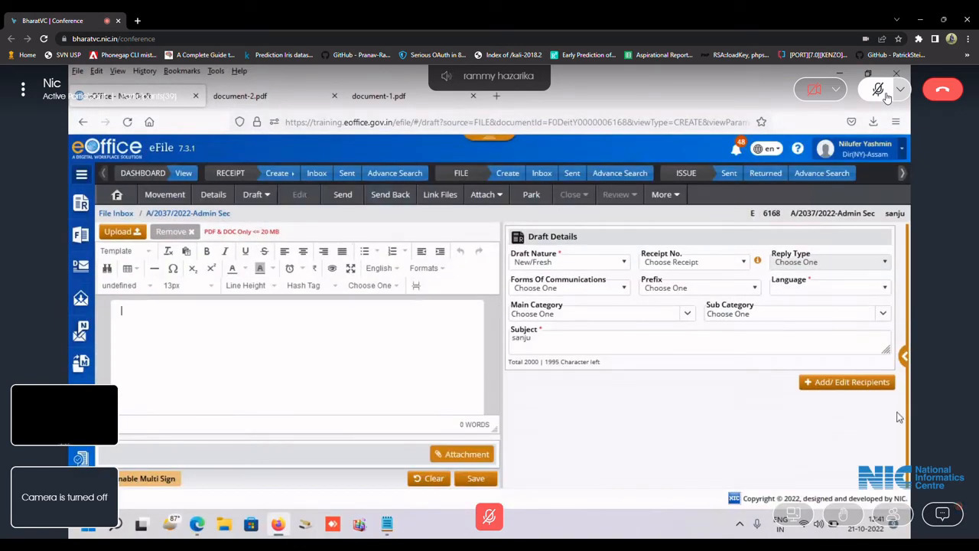
click(863, 386)
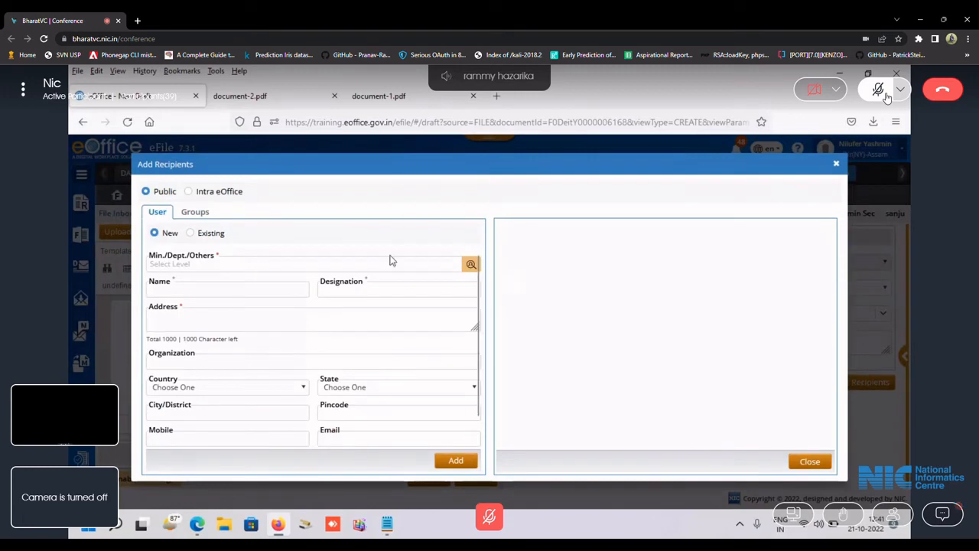
click(189, 191)
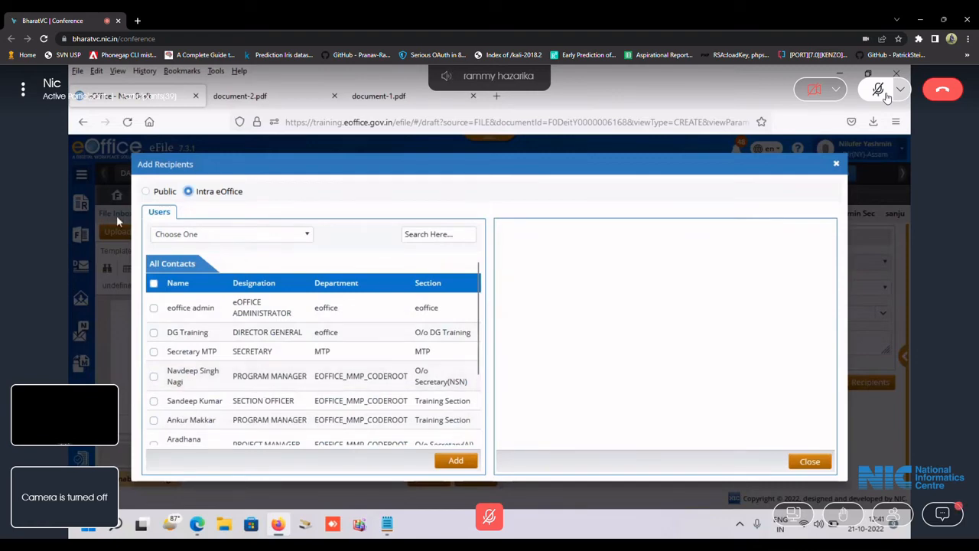
click(146, 192)
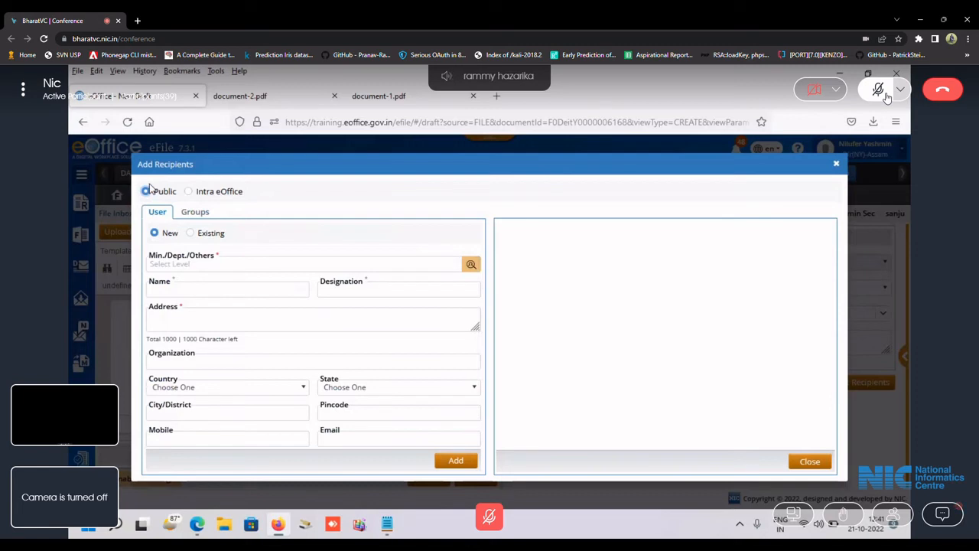
Enter name 'circle ofc' and address 'ghy', then close the form without adding.
click(173, 293)
text(c)
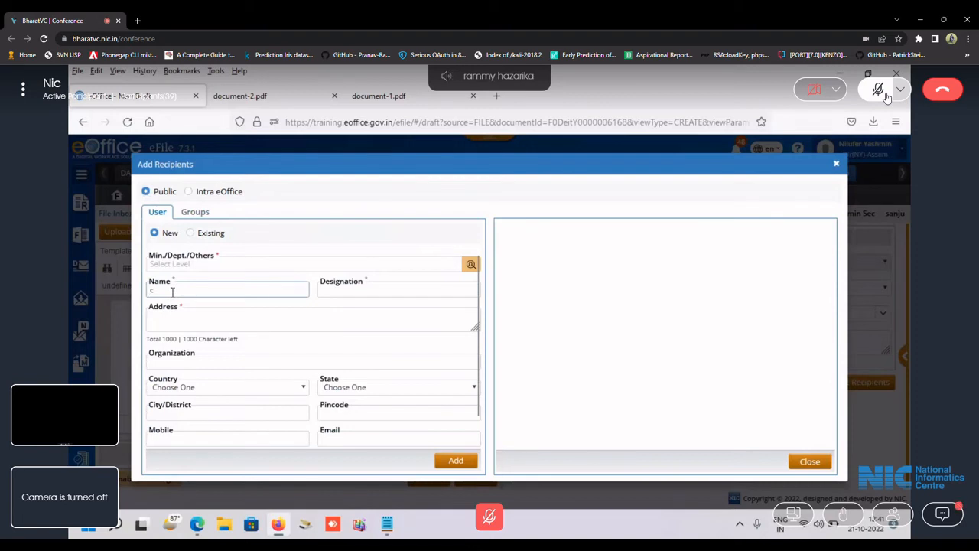
text(ircle ofc)
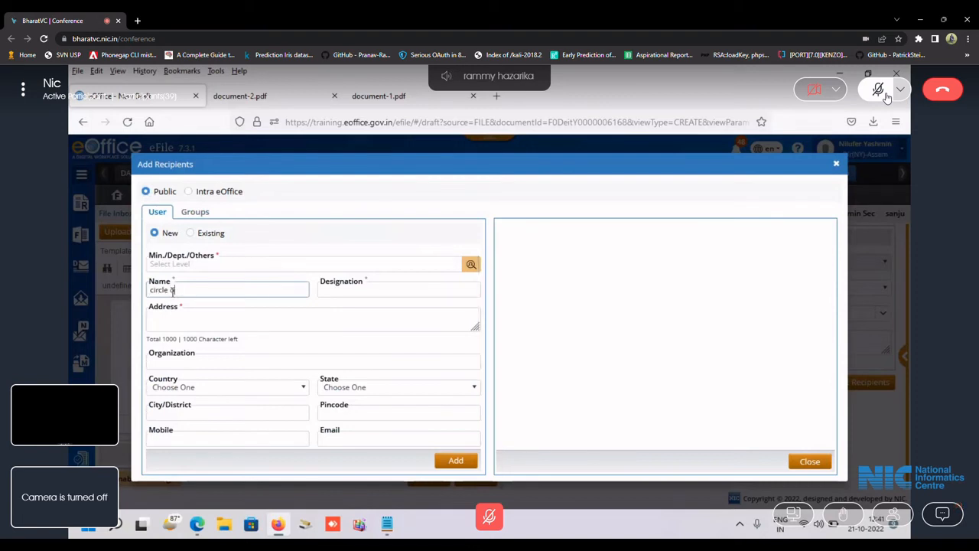
click(203, 322)
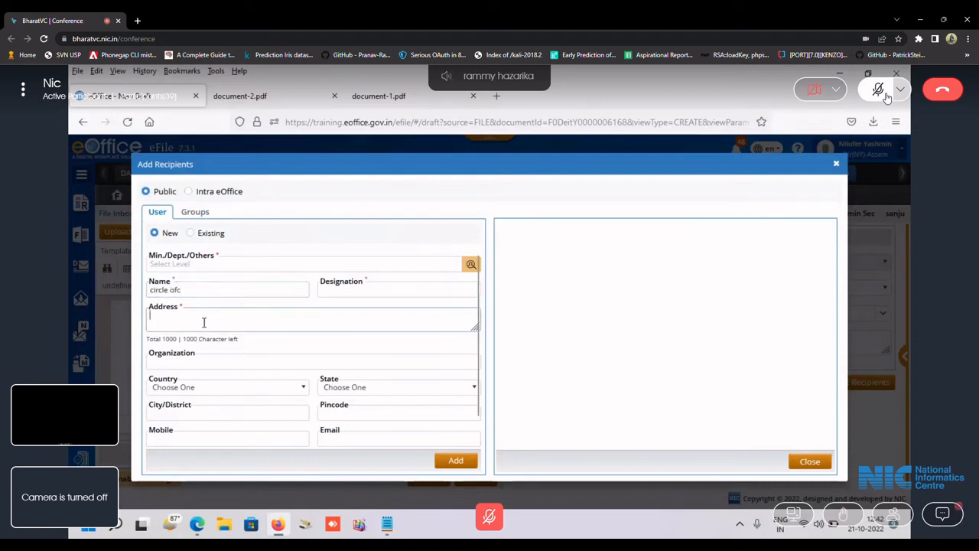
text(ghy)
click(373, 438)
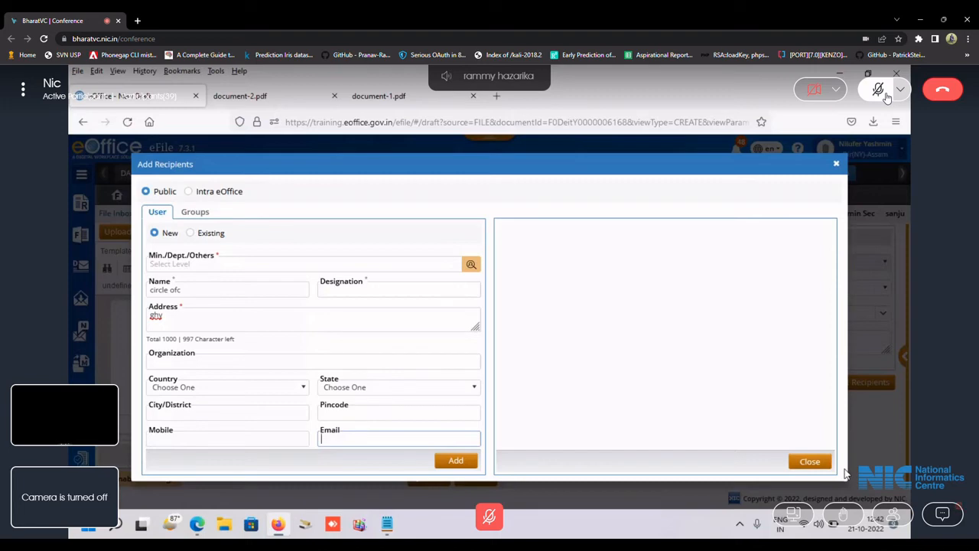
click(809, 461)
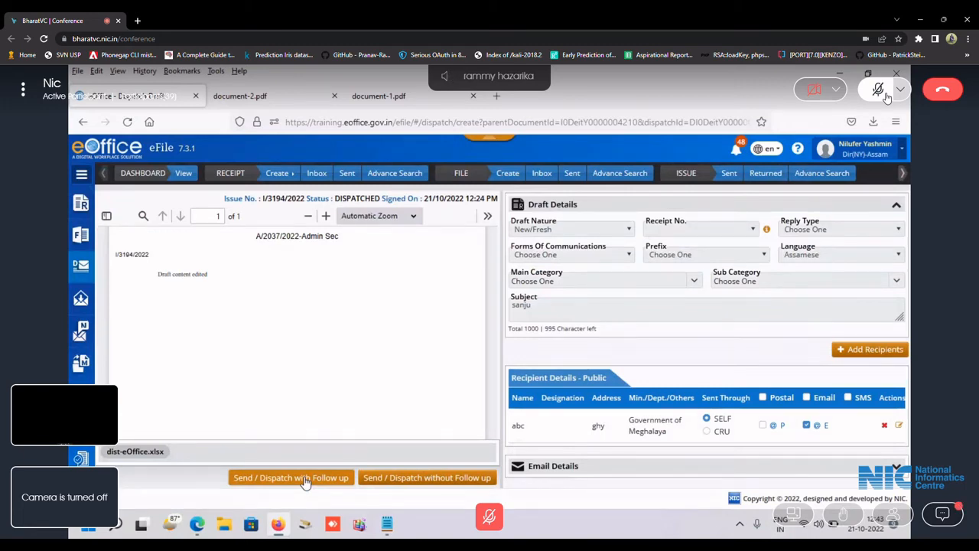
Dispatch with follow-up action Information Sought, description 'ok', reply due 21/10/2022.
click(304, 478)
click(454, 200)
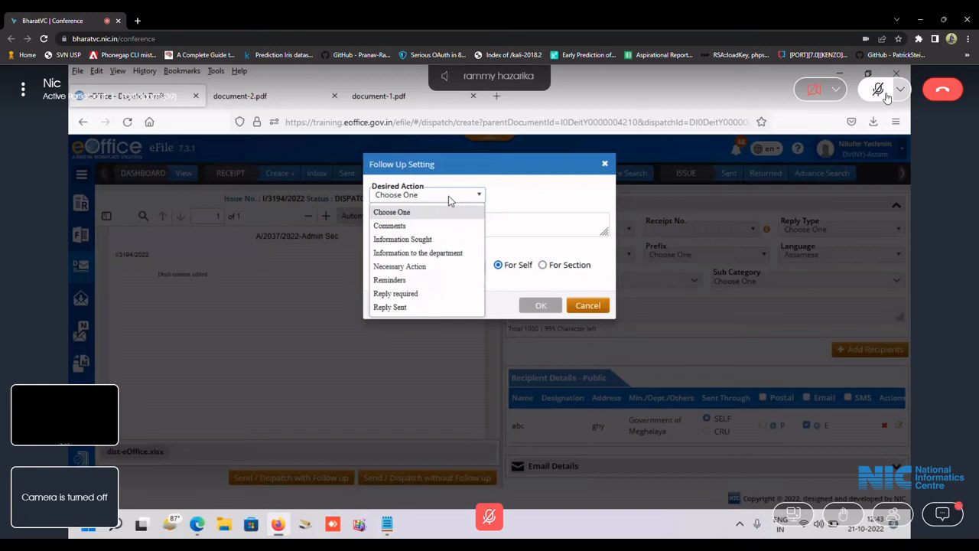
click(427, 240)
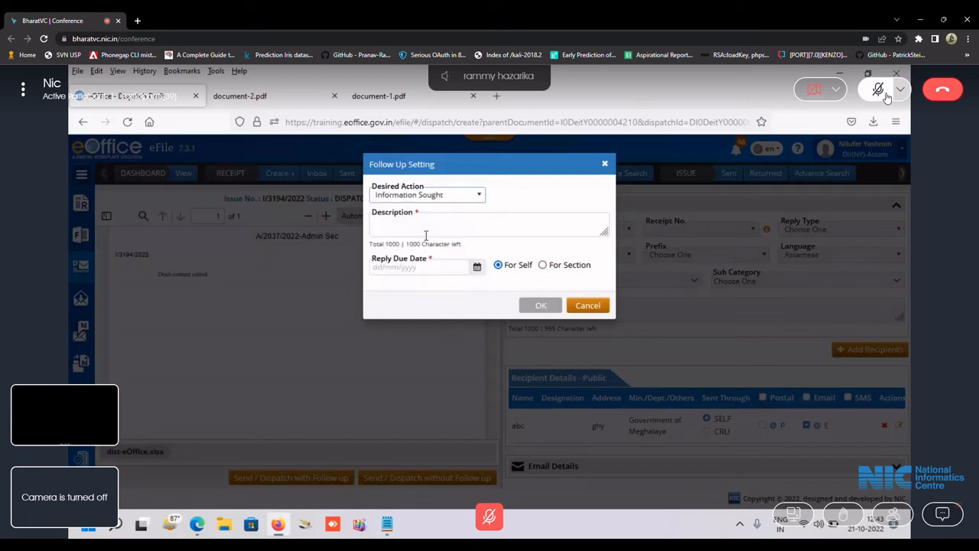
click(472, 221)
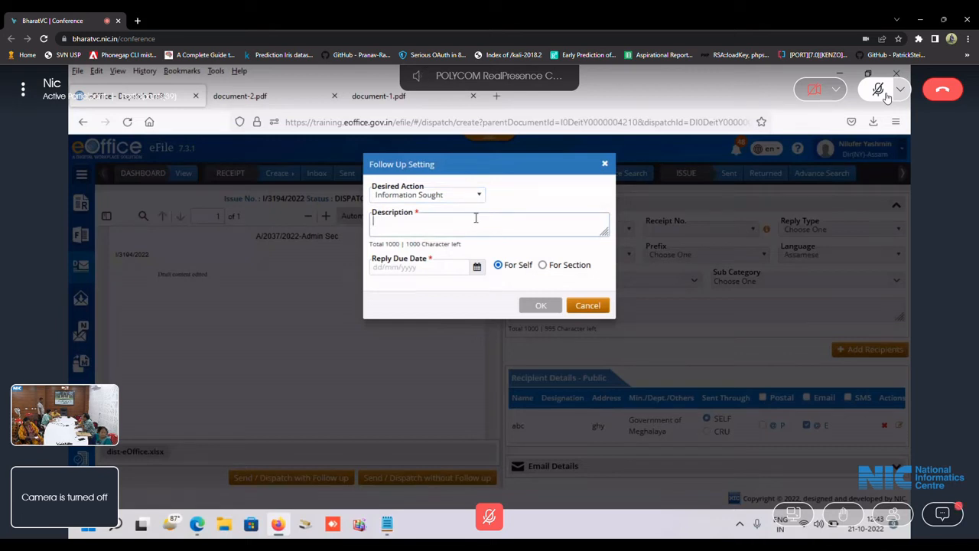
text(ok)
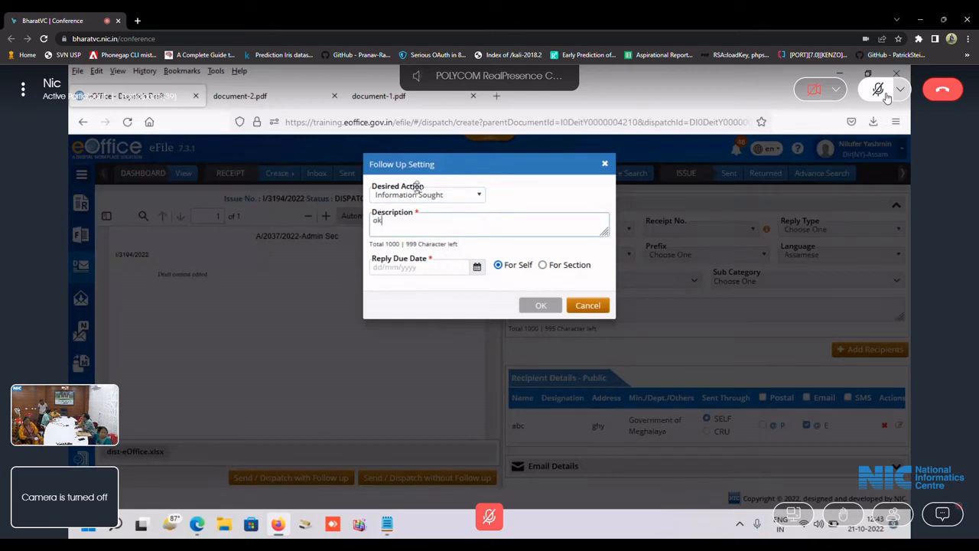
click(476, 268)
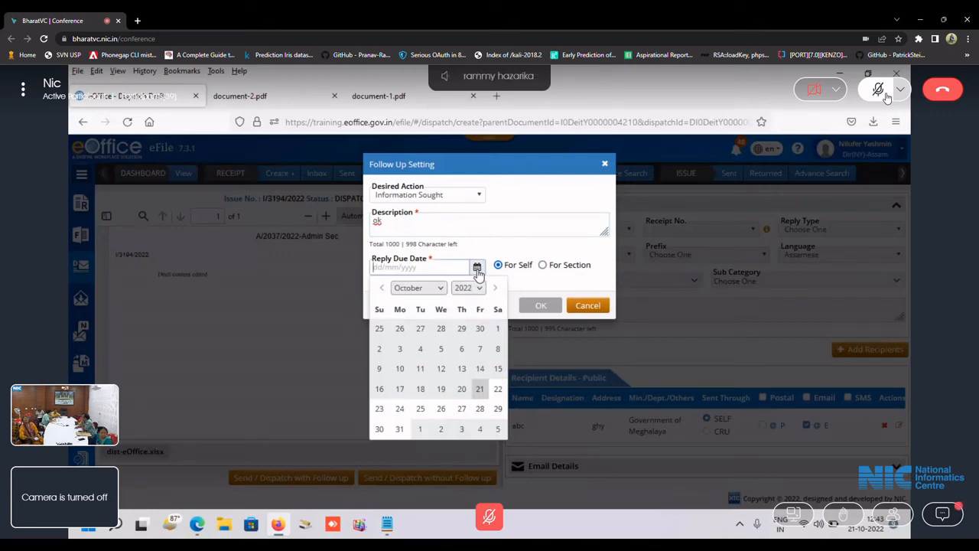
click(479, 389)
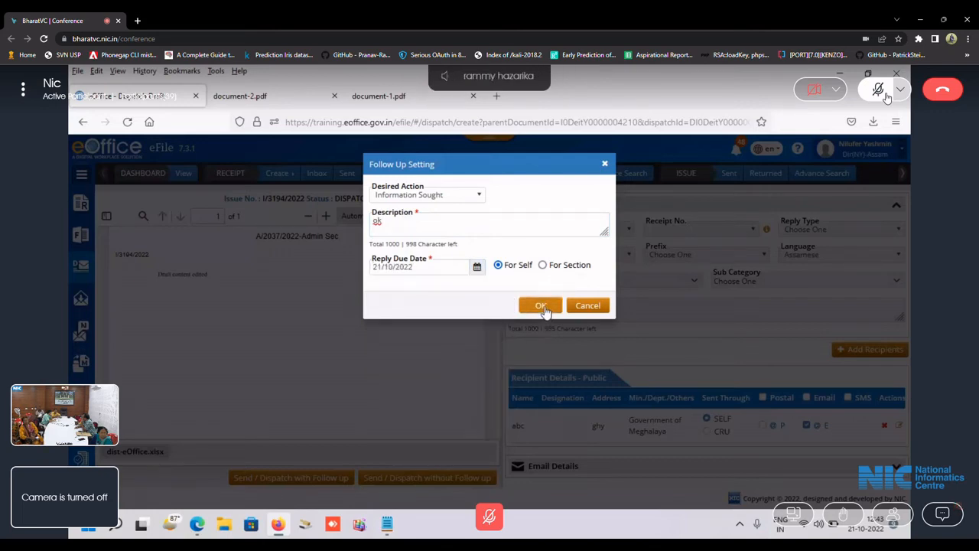
click(543, 308)
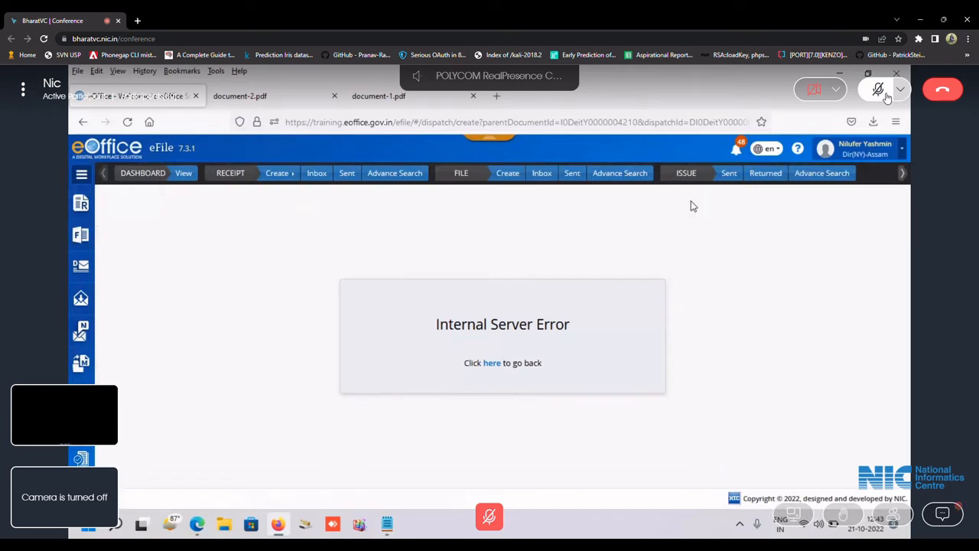
Check I/3194/2022's recipients in the Sent issues, then return to the File Inbox.
click(730, 178)
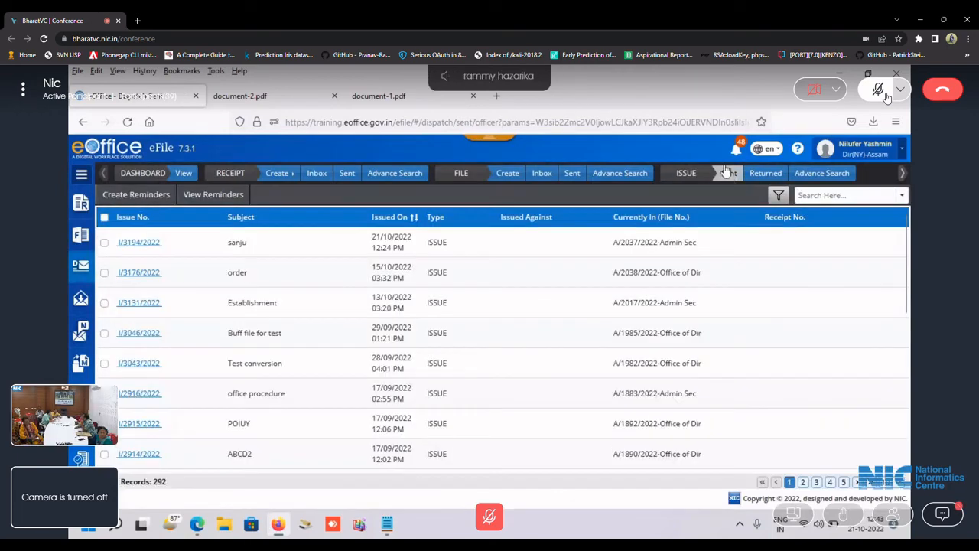
click(138, 242)
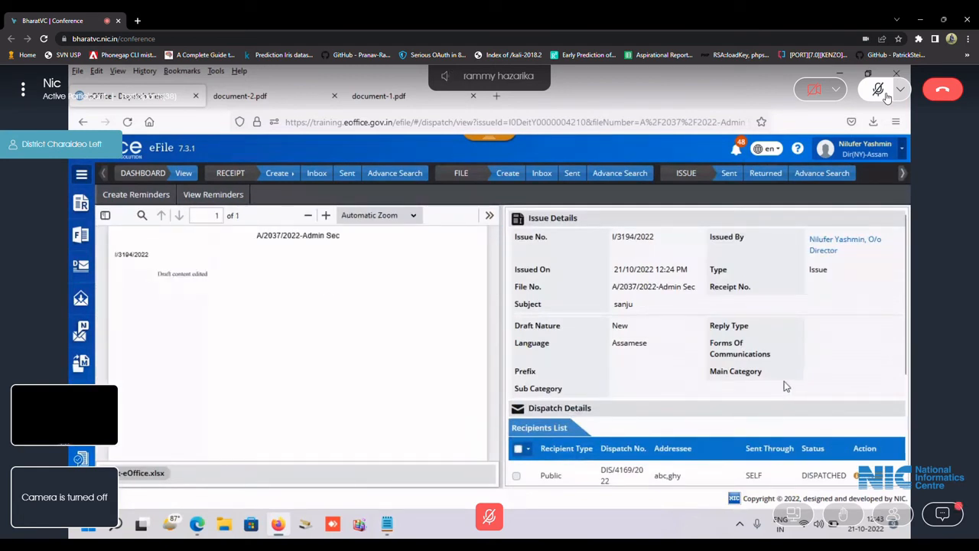
scroll(777, 381, down, 3)
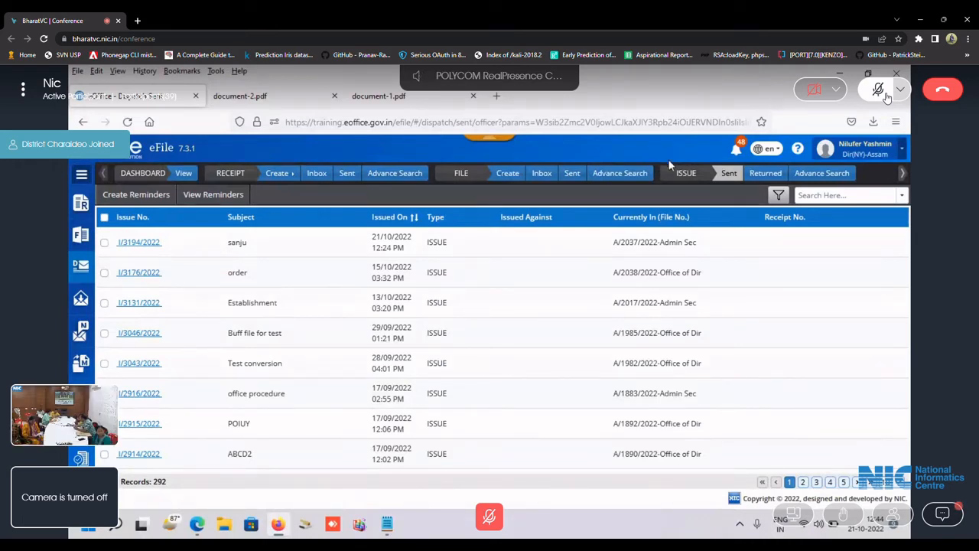
click(545, 173)
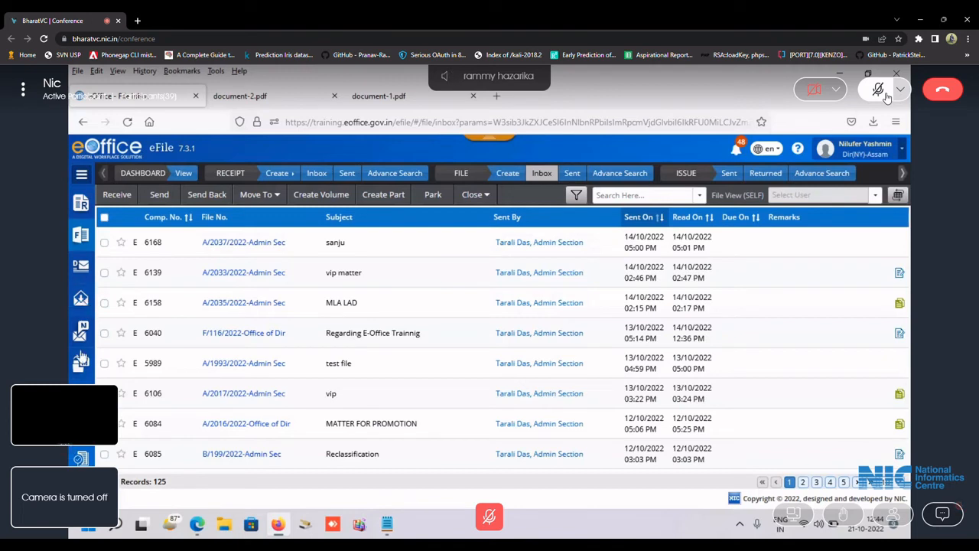
Show the Received Letters categories from the left sidebar.
click(80, 300)
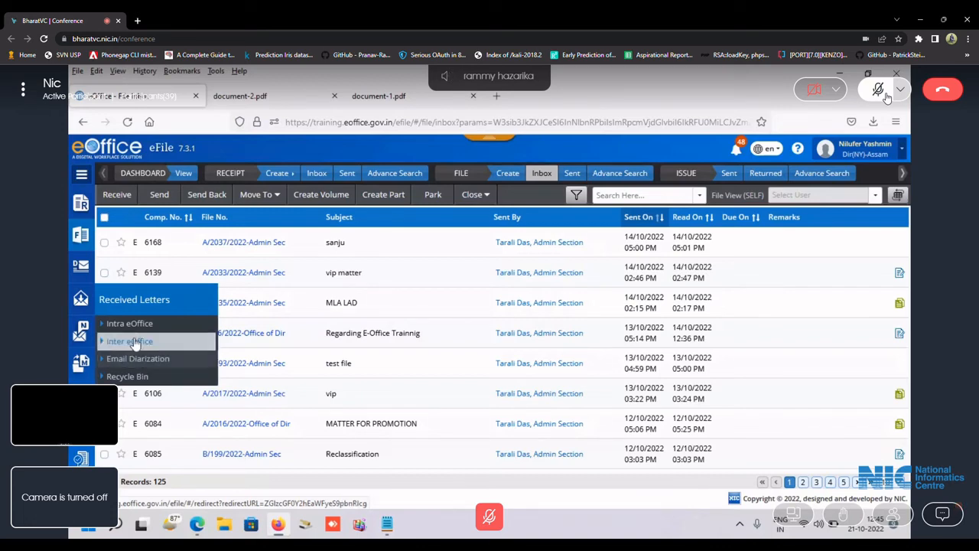
Open the Intra eOffice received-letters list.
click(130, 323)
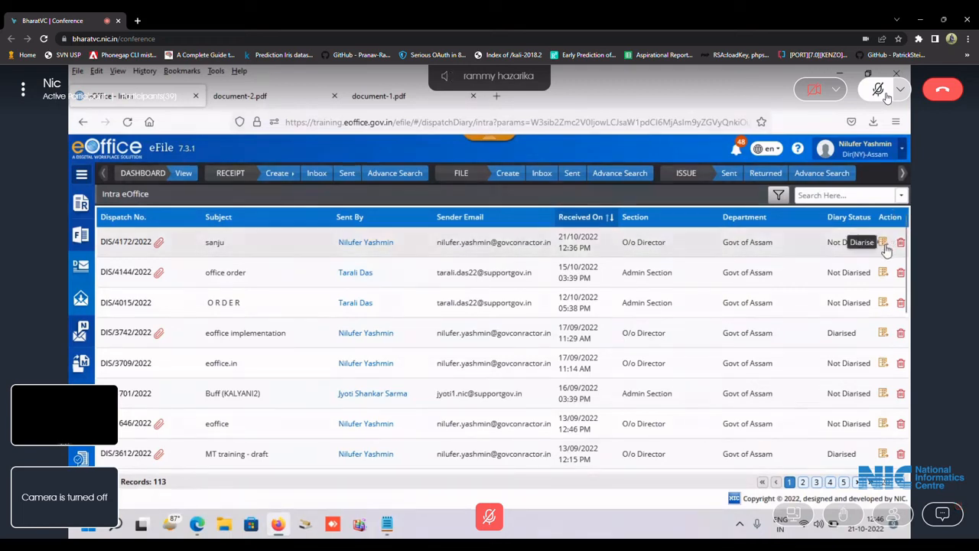
Start diarising the sanju dispatch and preview document-1.pdf.
click(883, 244)
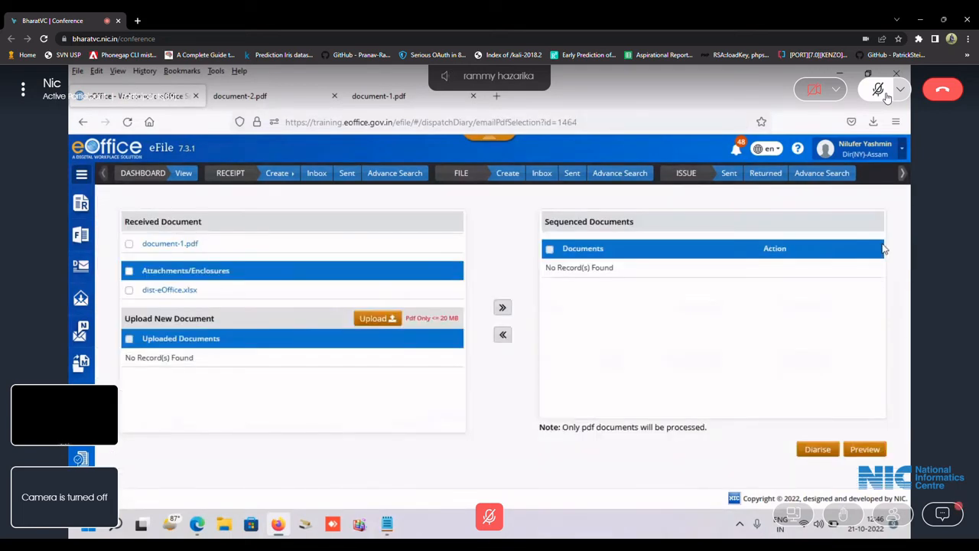
click(164, 245)
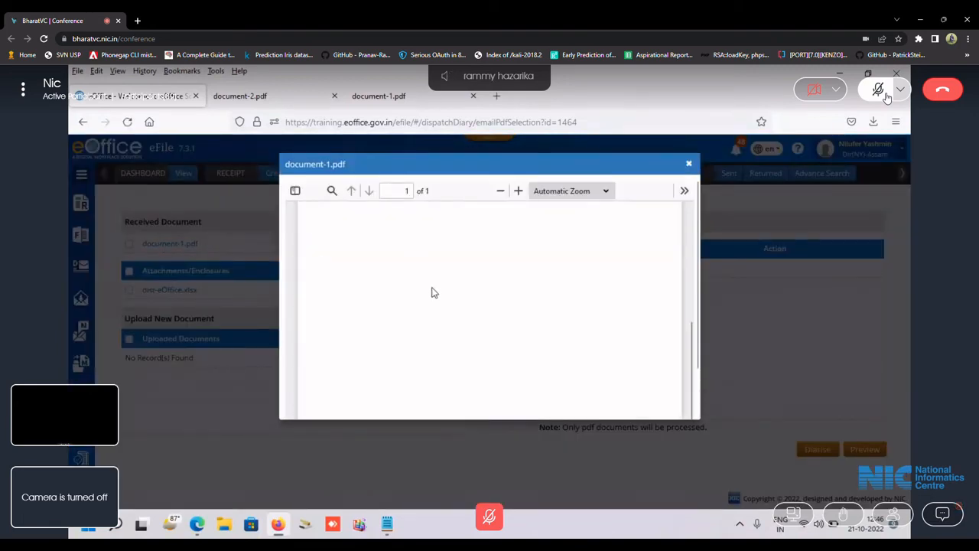
click(688, 162)
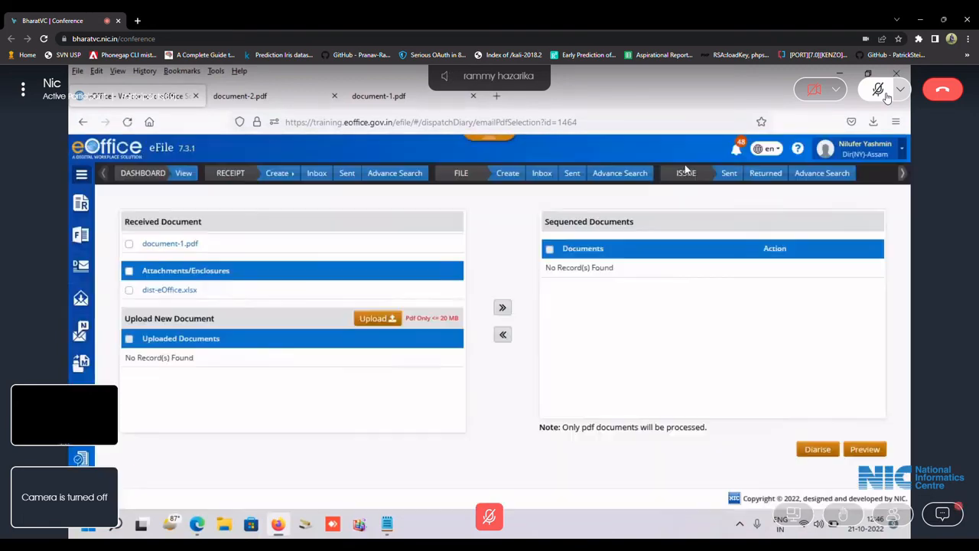
Download dist-eOffice.xlsx and move document-1.pdf into Sequenced Documents.
click(184, 289)
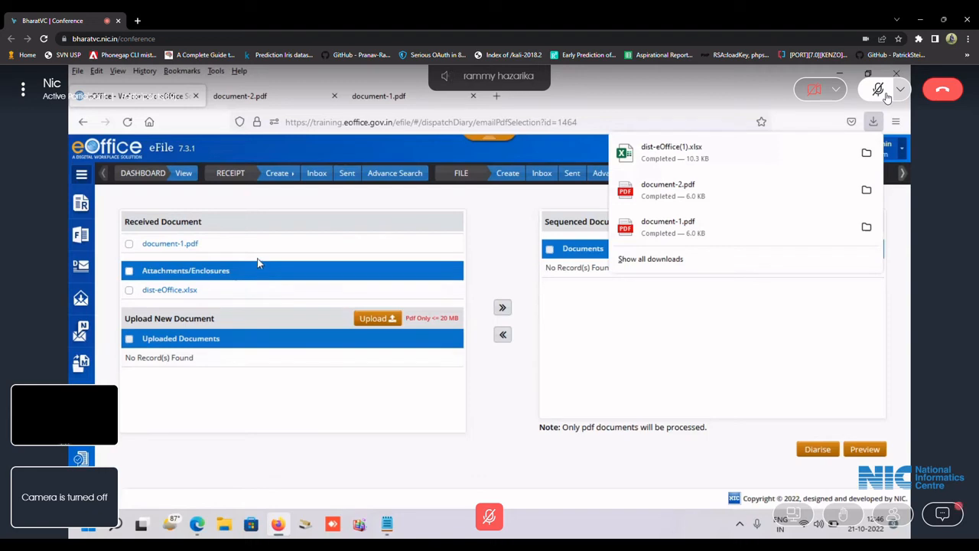
click(429, 230)
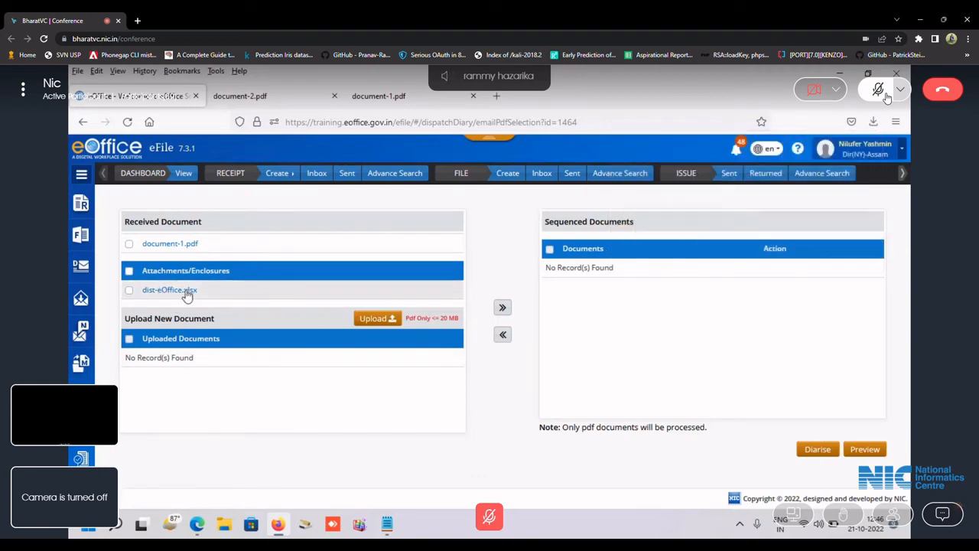
click(129, 244)
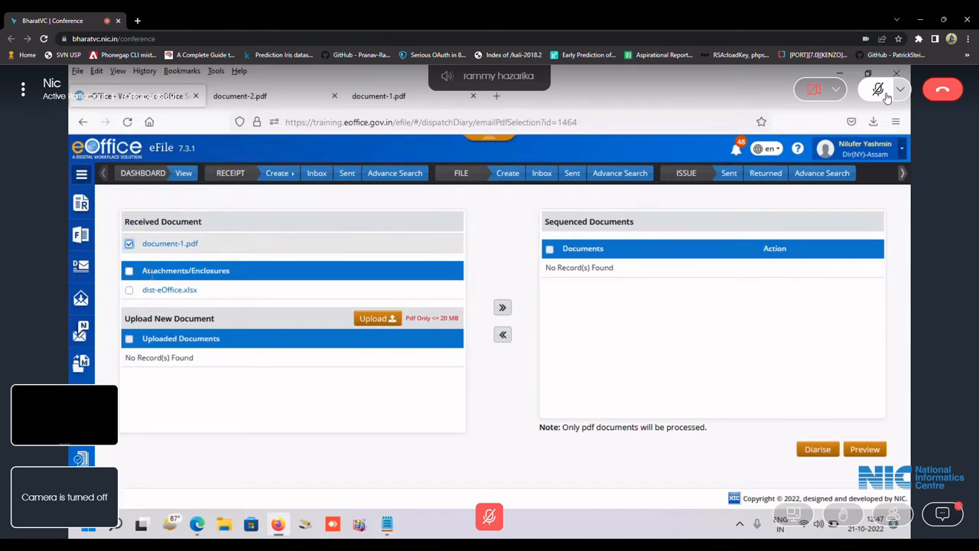
click(501, 308)
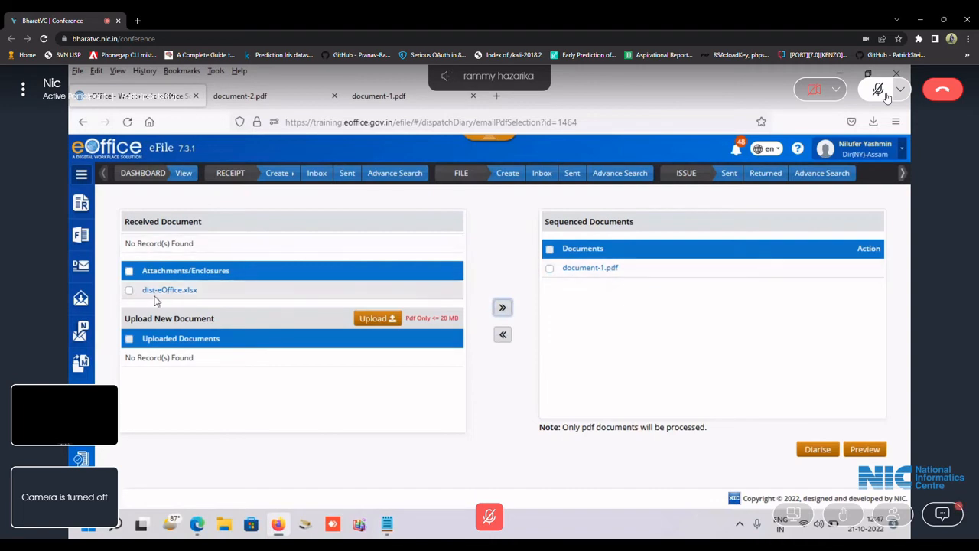
click(803, 448)
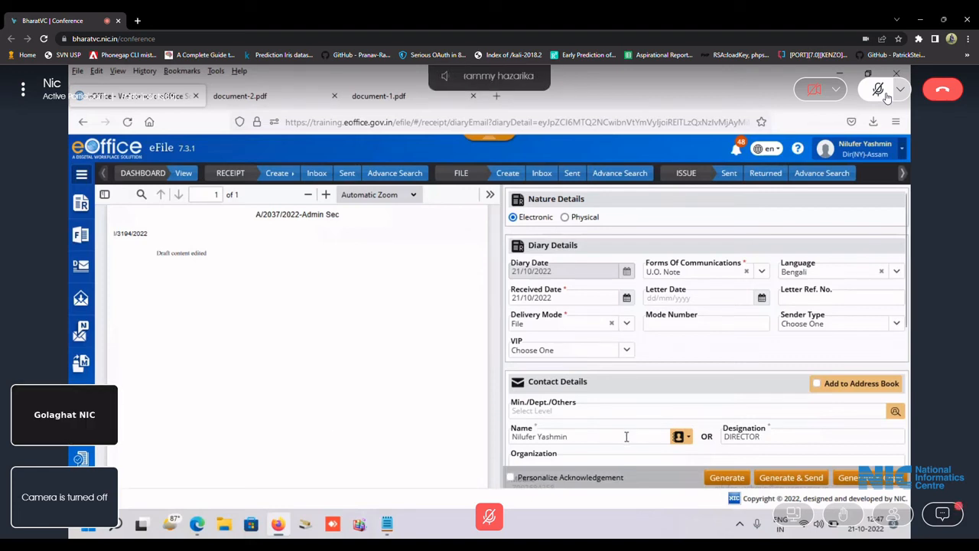
scroll(625, 436, down, 4)
scroll(624, 437, up, 4)
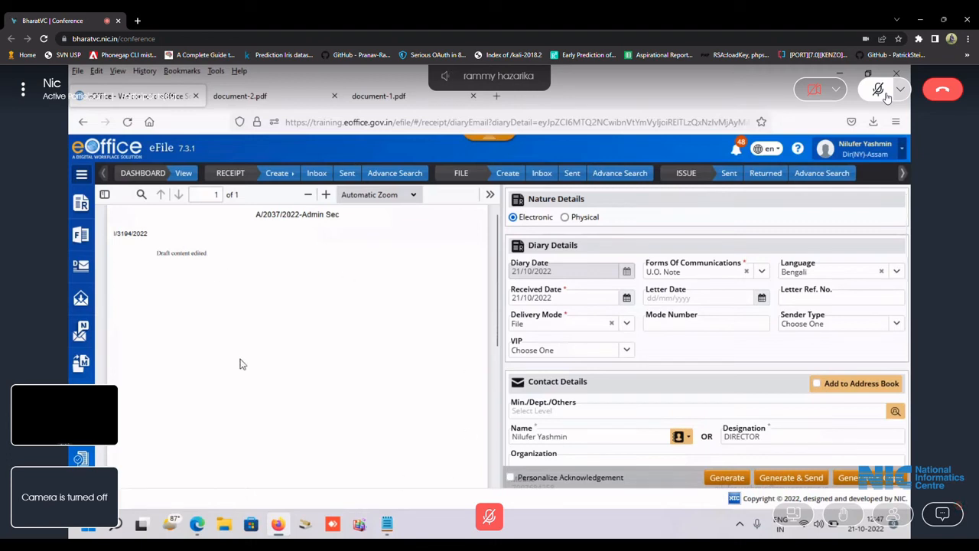
scroll(244, 369, up, 1)
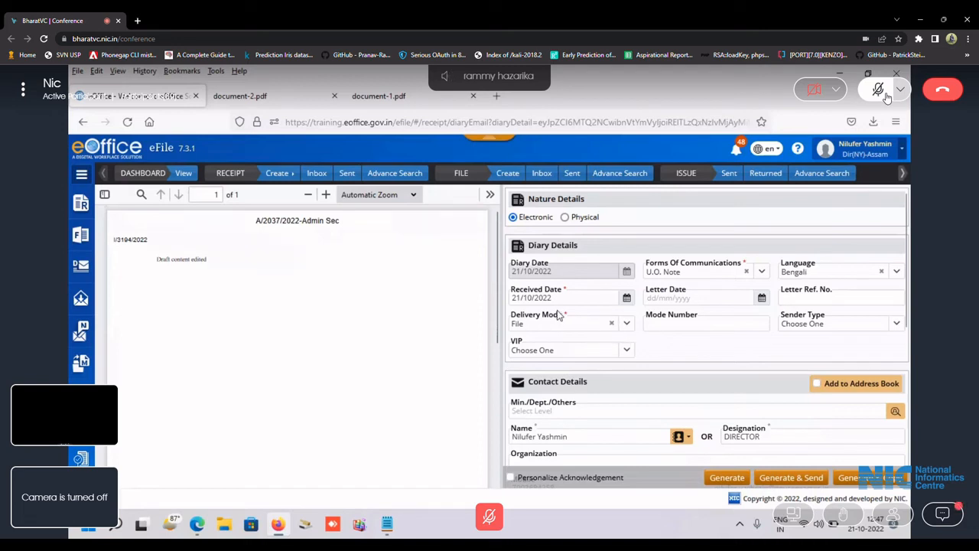
scroll(598, 390, down, 3)
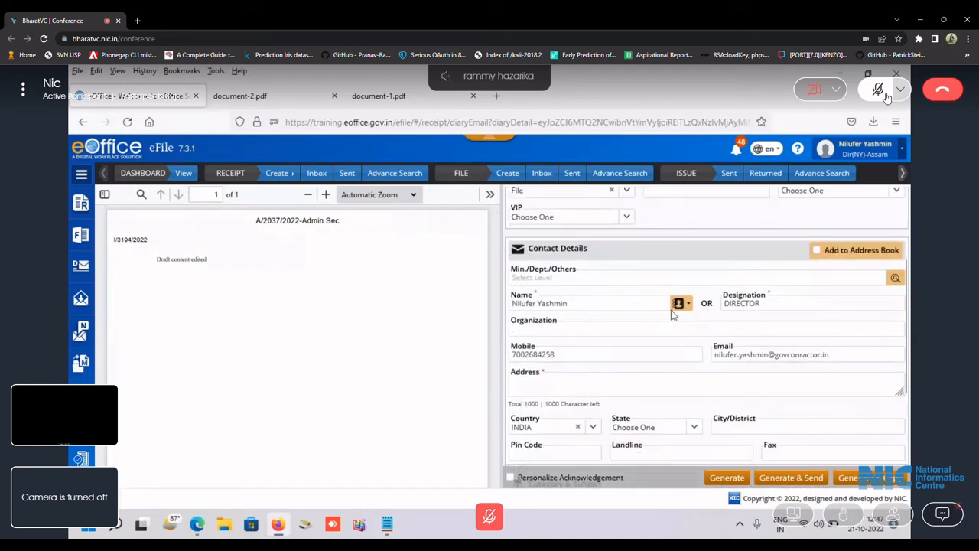
scroll(602, 405, down, 4)
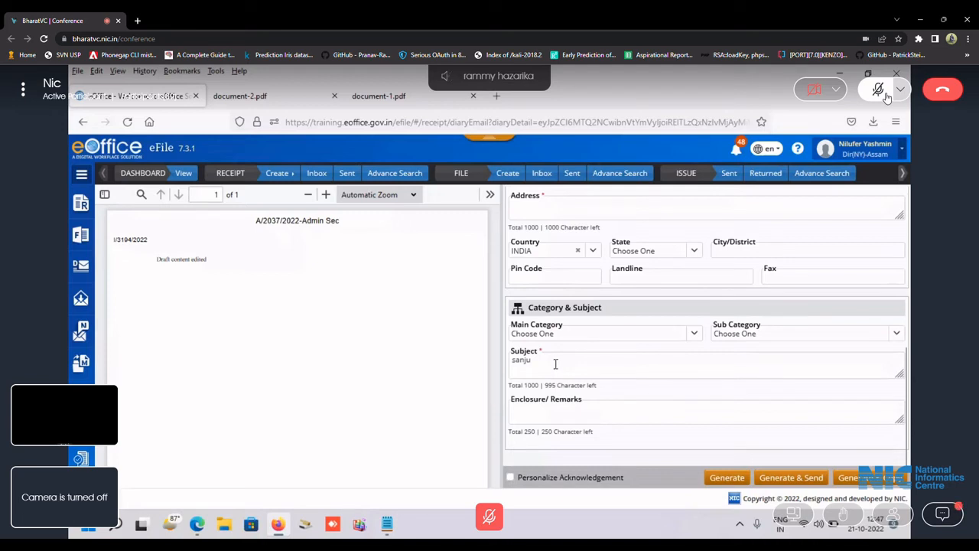
scroll(618, 392, up, 5)
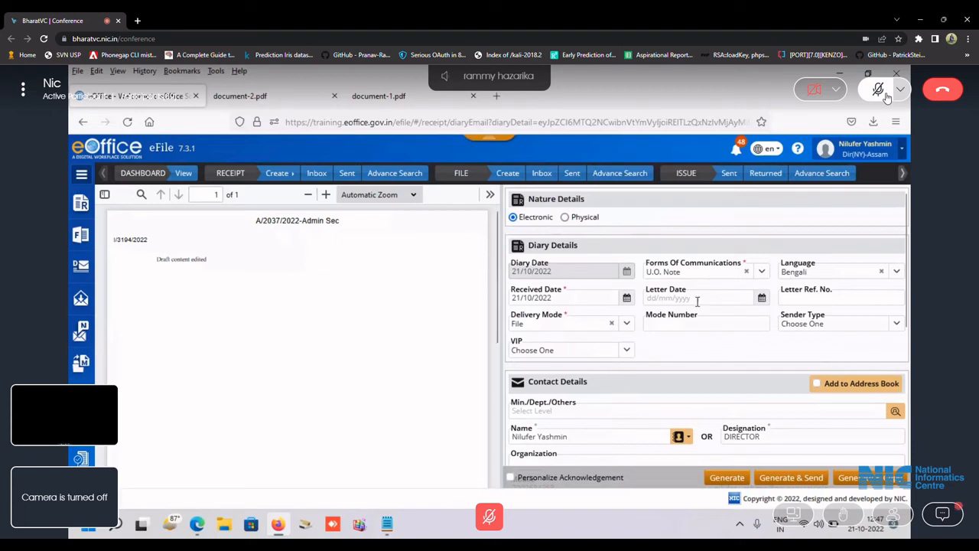
Set the sender's Min./Dept./Others to Central Vigilance Commission.
click(894, 412)
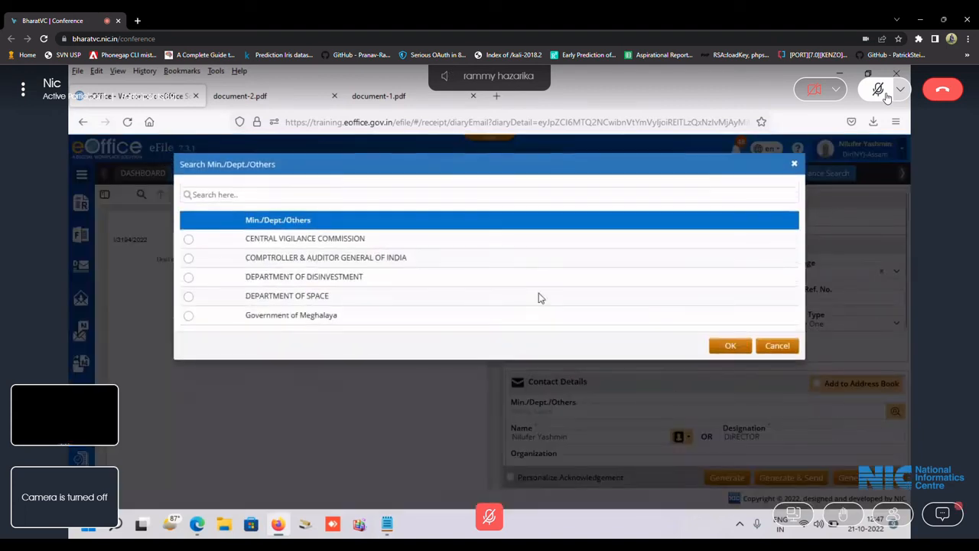
click(191, 240)
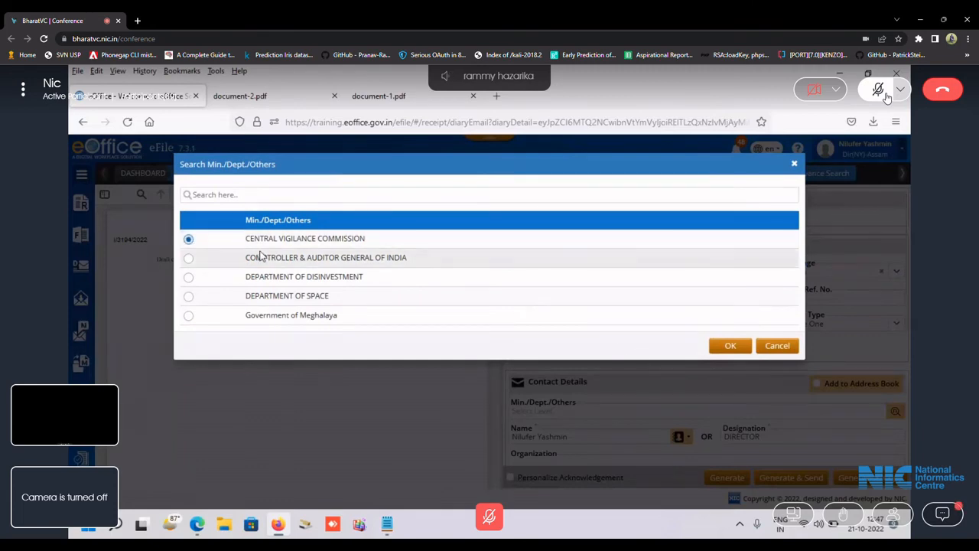
click(721, 349)
scroll(626, 409, down, 3)
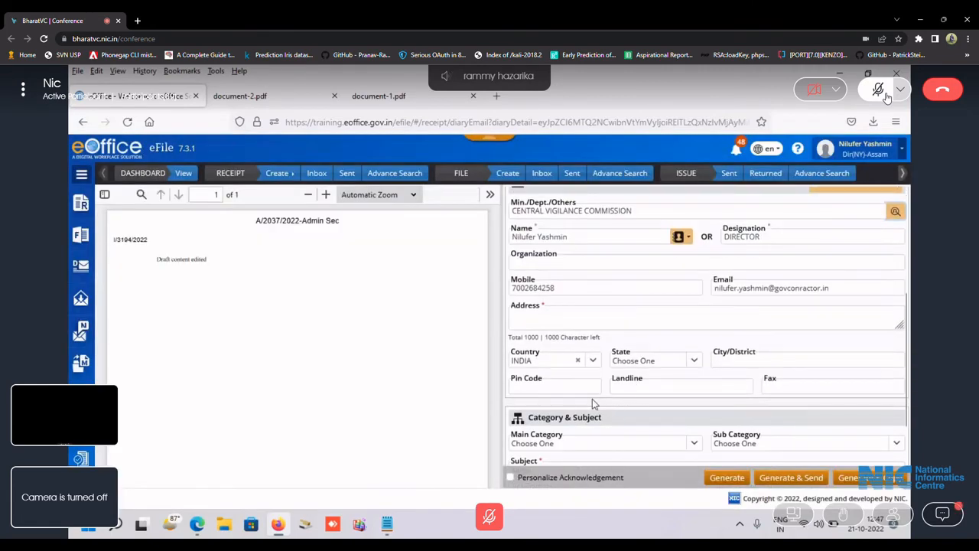
scroll(595, 403, down, 2)
Set the main category to Common Office Services.
click(585, 336)
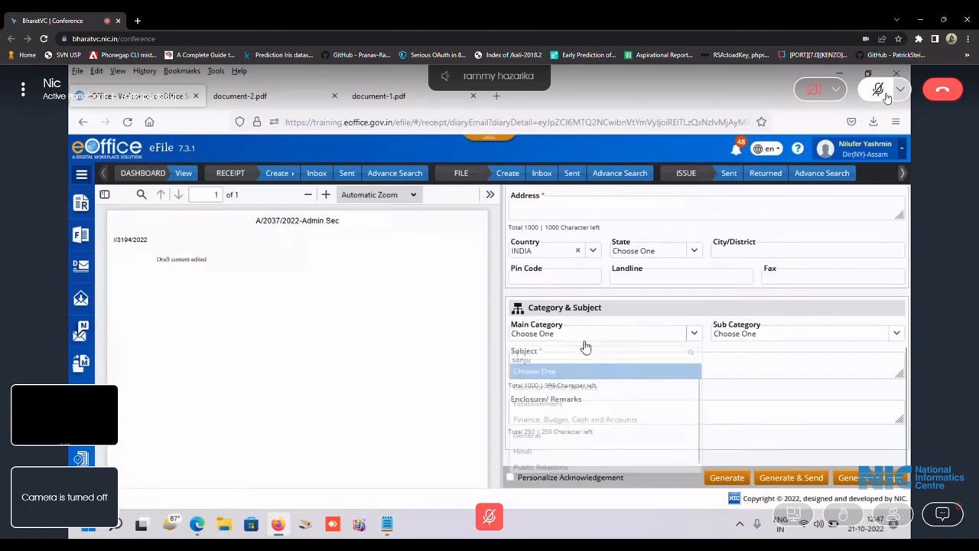
click(570, 391)
scroll(612, 405, up, 5)
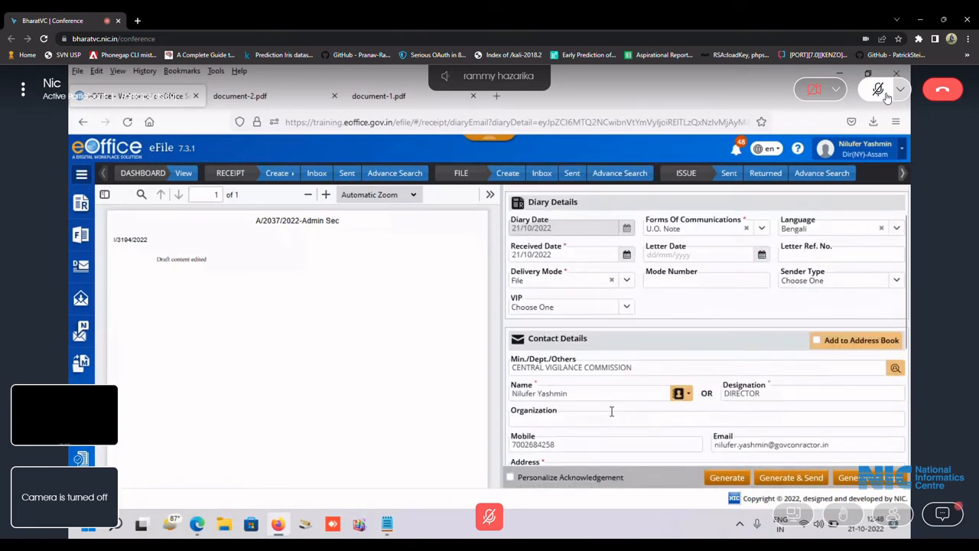
scroll(601, 418, down, 1)
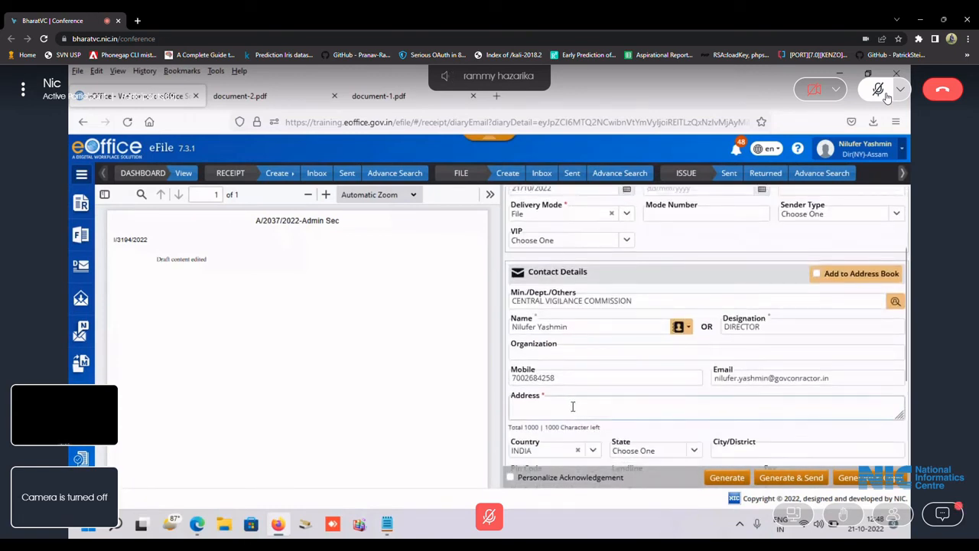
Enter address 'gfh' and generate receipt 5584 with subject 'sanju'.
click(573, 406)
text(gfh)
scroll(618, 399, up, 2)
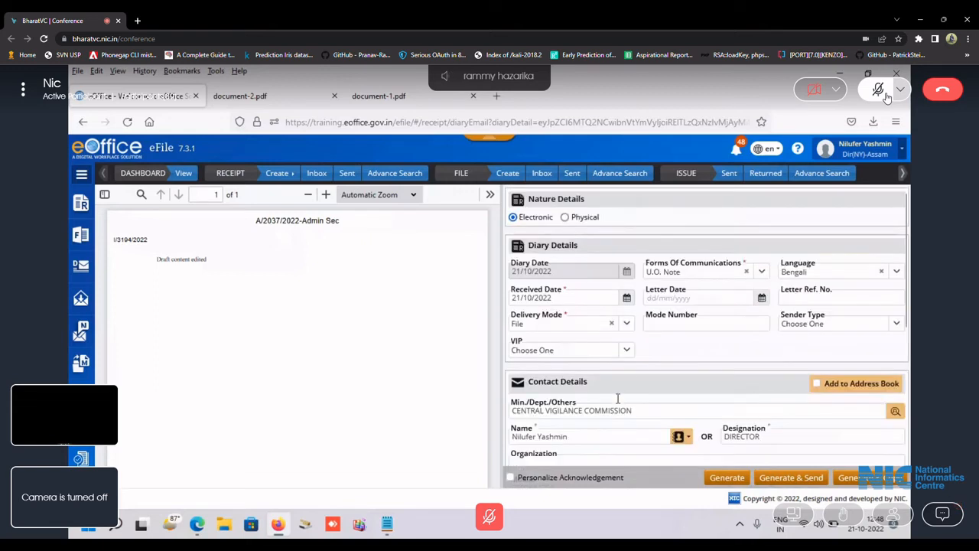
scroll(617, 403, down, 1)
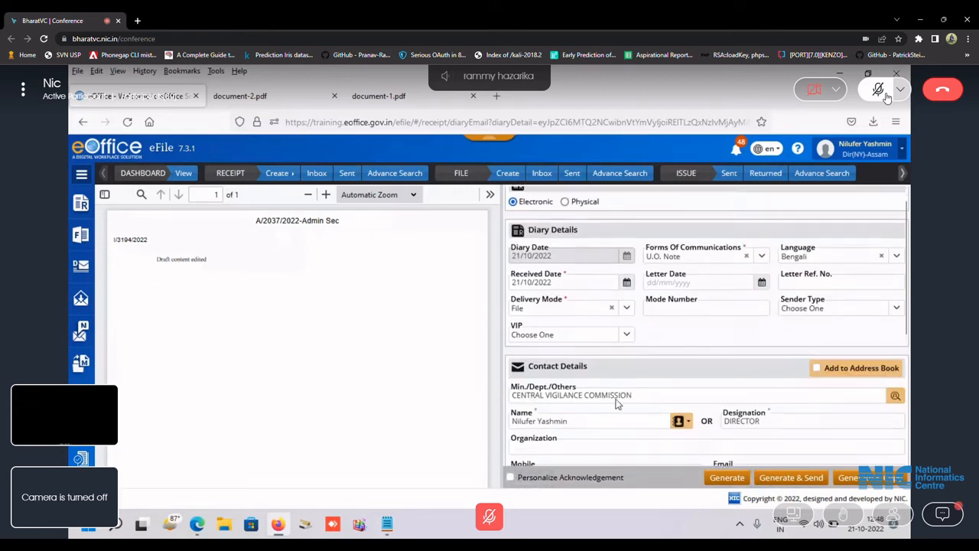
click(725, 480)
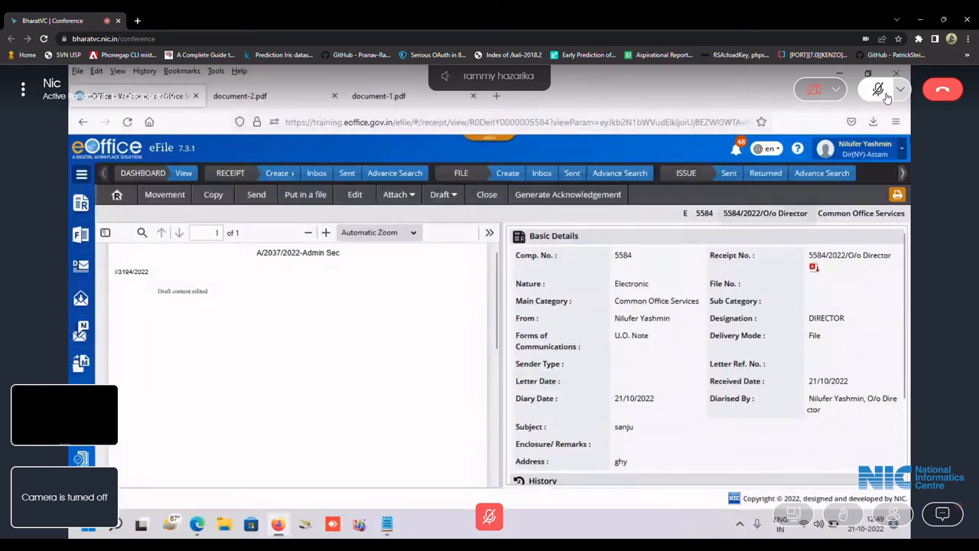
After reviewing receipt 5584's Basic Details, open the user-name profile panel.
click(901, 153)
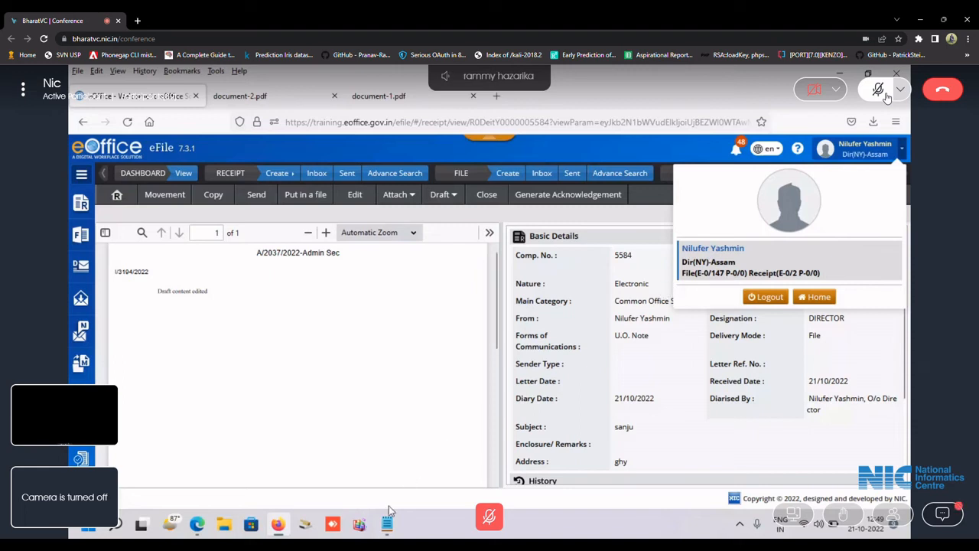
mouse_move(197, 524)
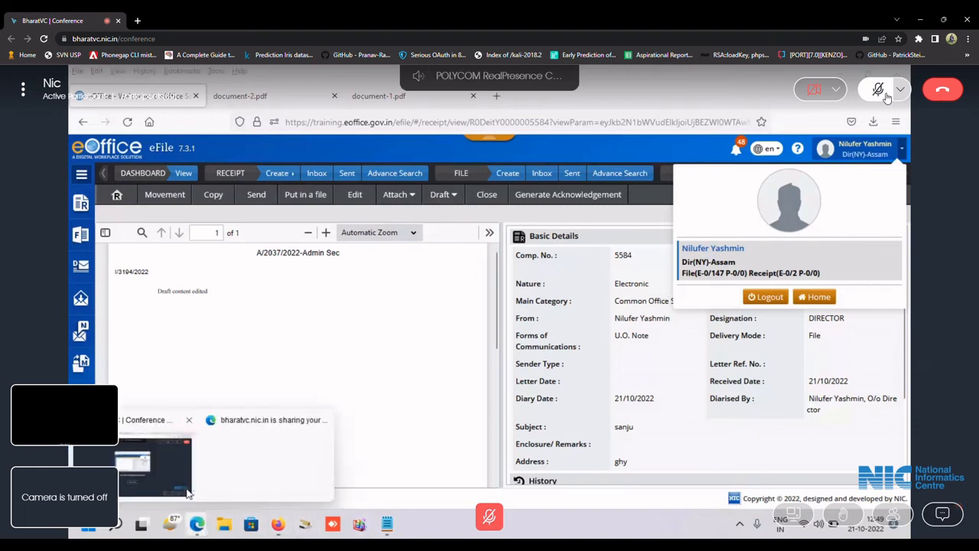
click(180, 466)
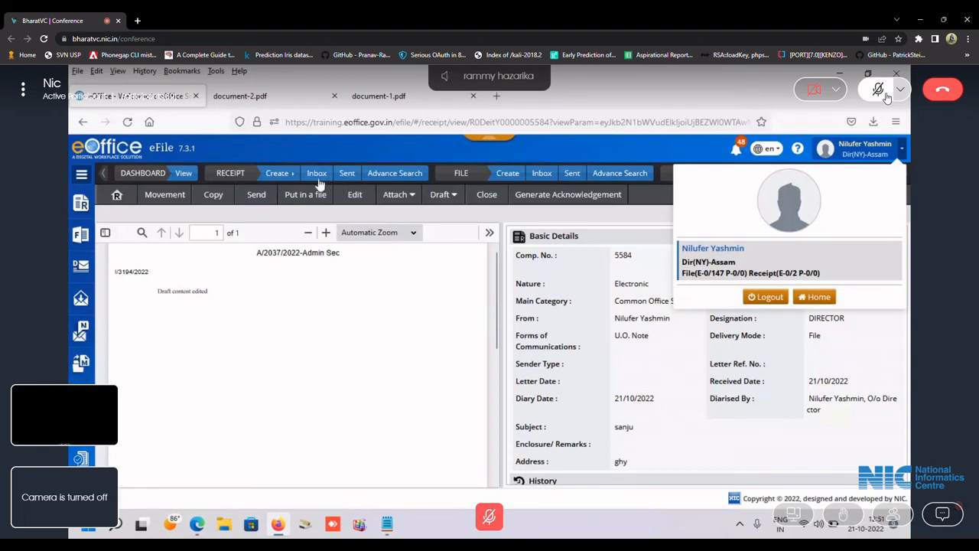
mouse_move(280, 178)
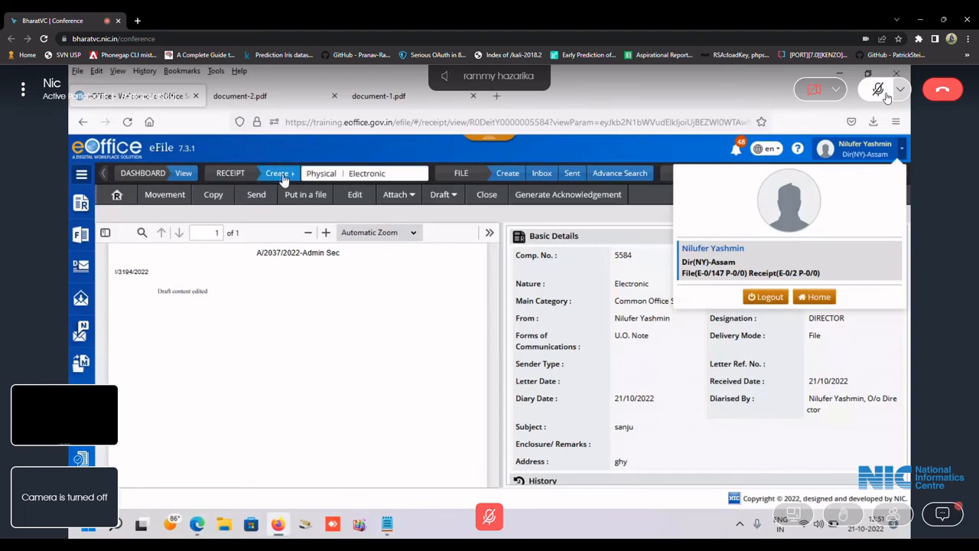
Start a new electronic receipt and upload document-2 from Downloads.
click(373, 174)
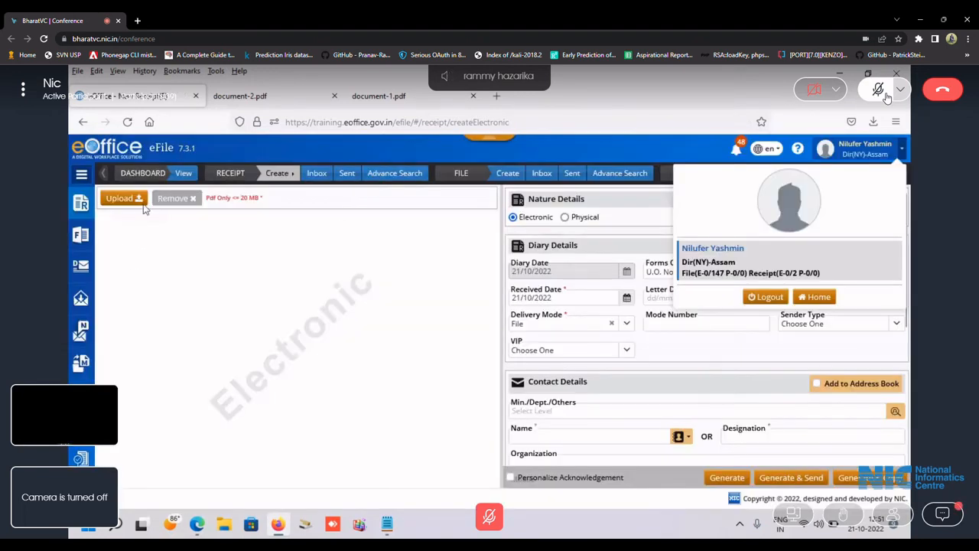
click(122, 197)
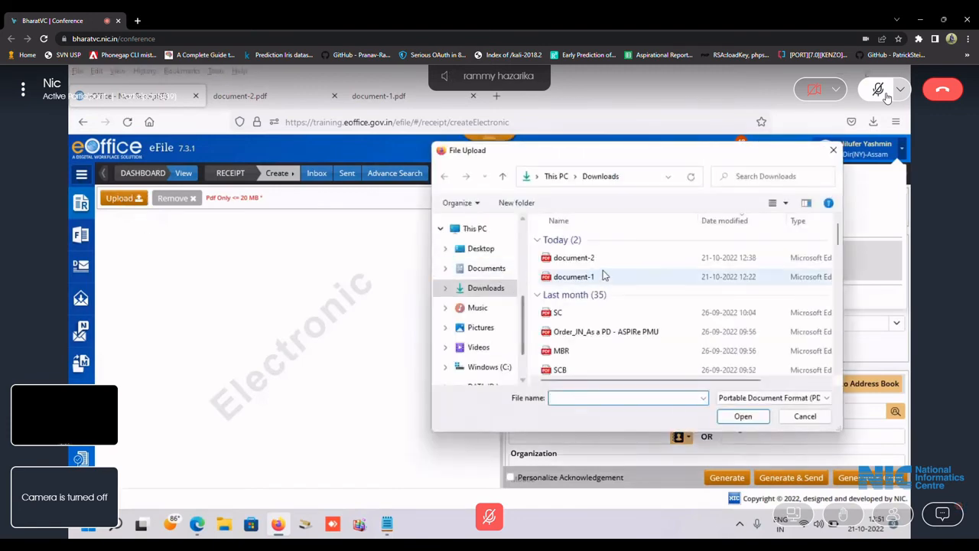
click(578, 259)
double_click(582, 262)
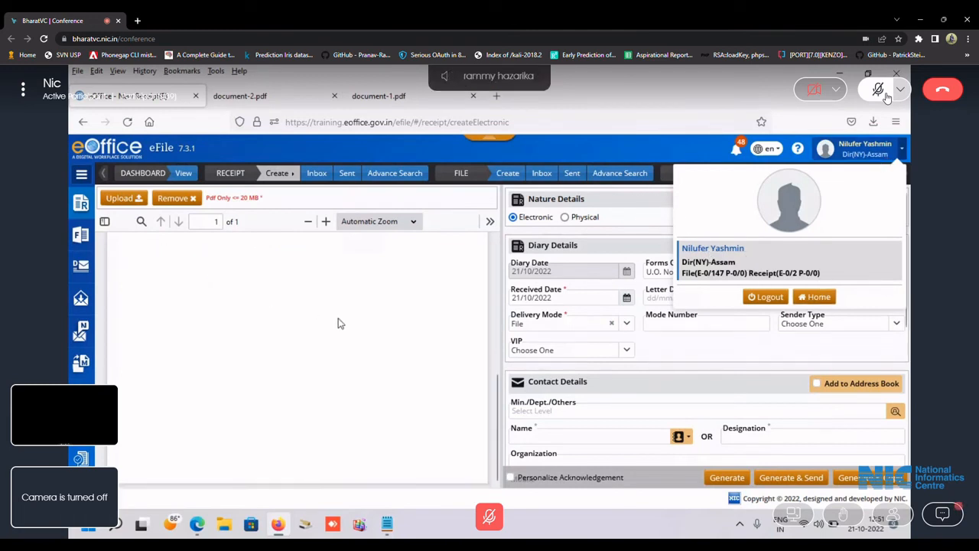
Log out of eFile to the eOffice portal dashboard.
scroll(693, 362, down, 5)
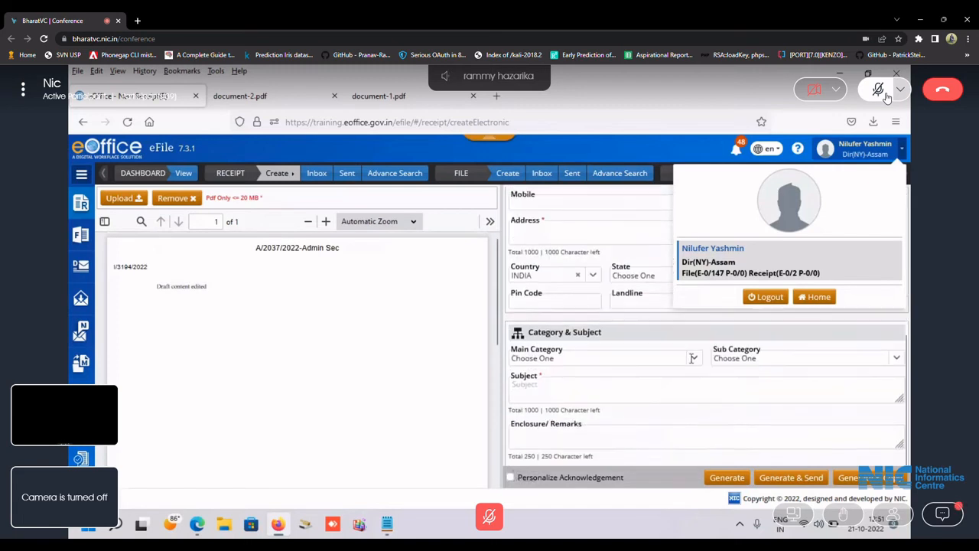
scroll(693, 361, up, 5)
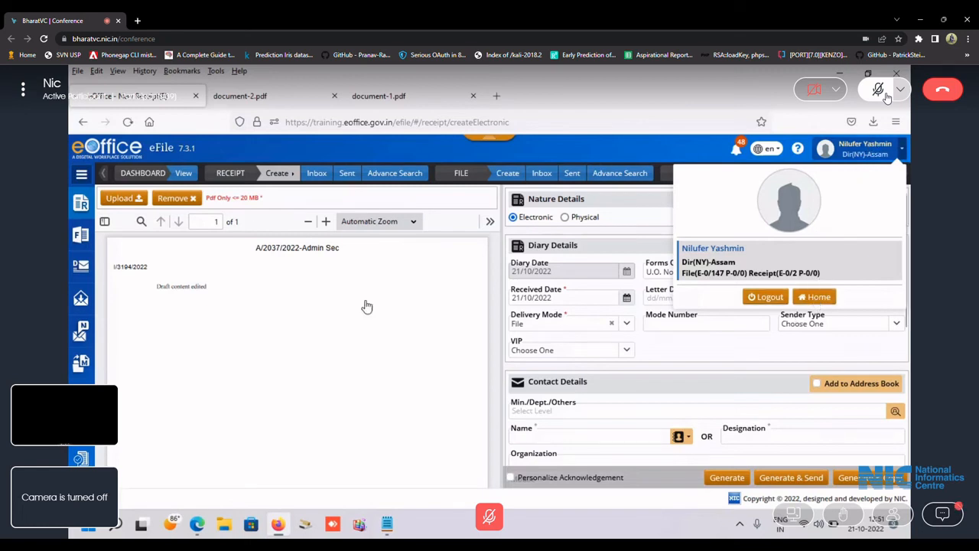
click(765, 297)
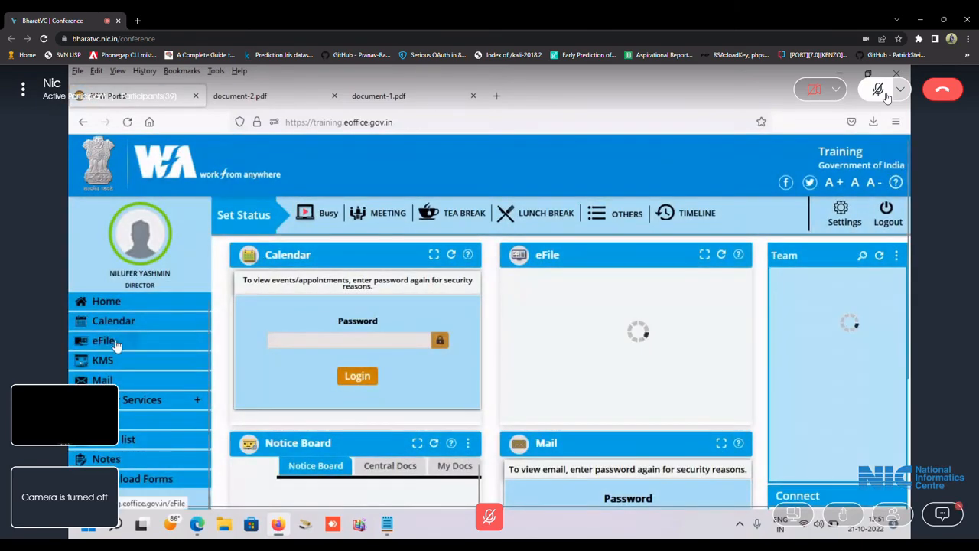
Reopen eFile from the portal, view the empty receipt Inbox, and start an electronic receipt.
click(117, 344)
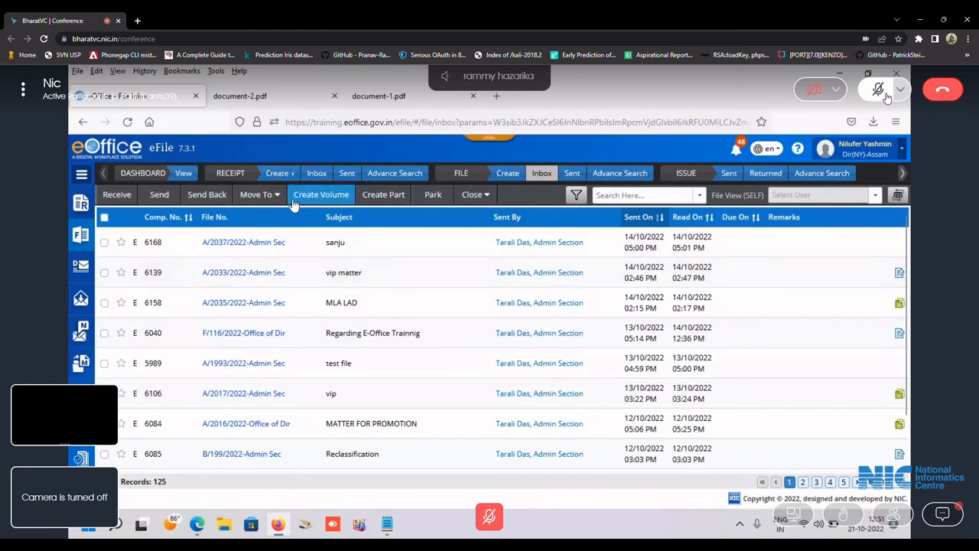
click(319, 173)
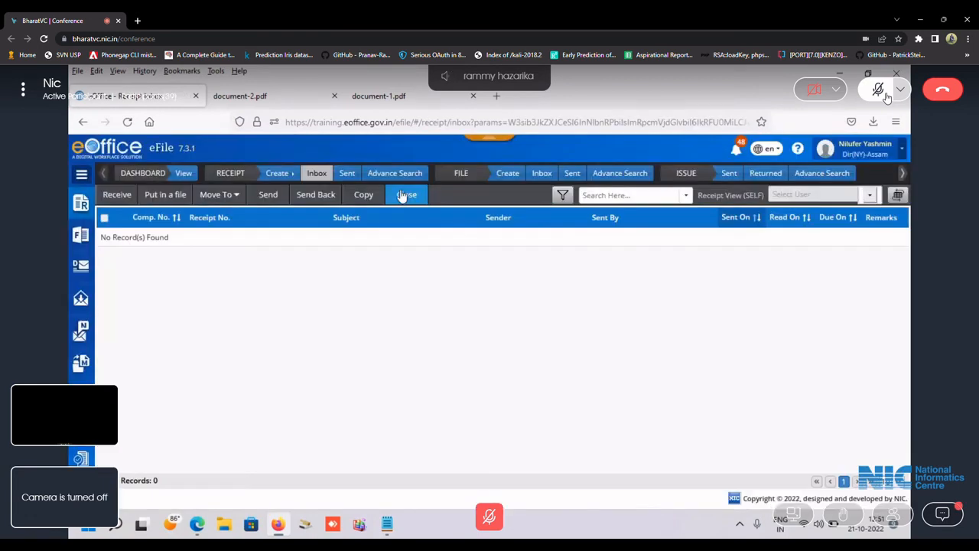
mouse_move(277, 174)
click(369, 178)
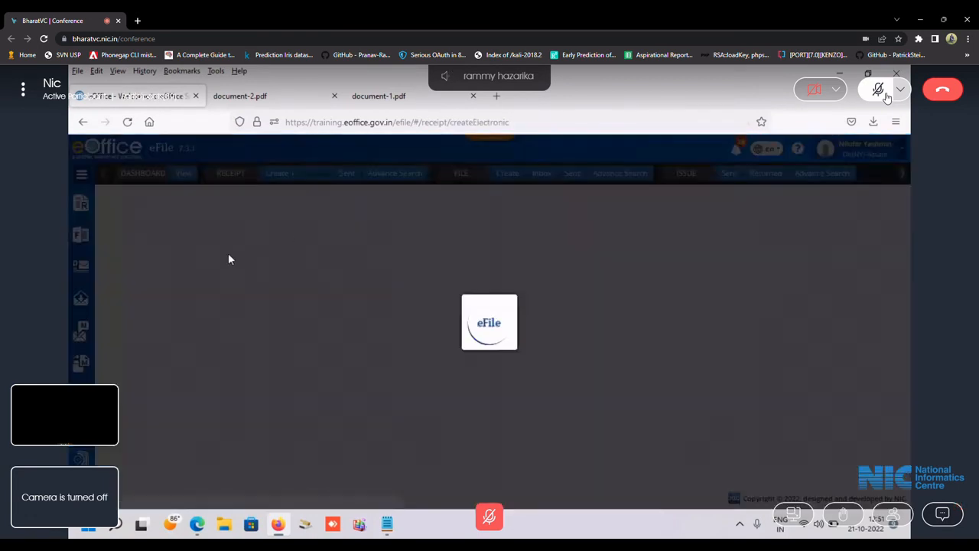
Upload document-2 as the receipt's PDF.
click(122, 198)
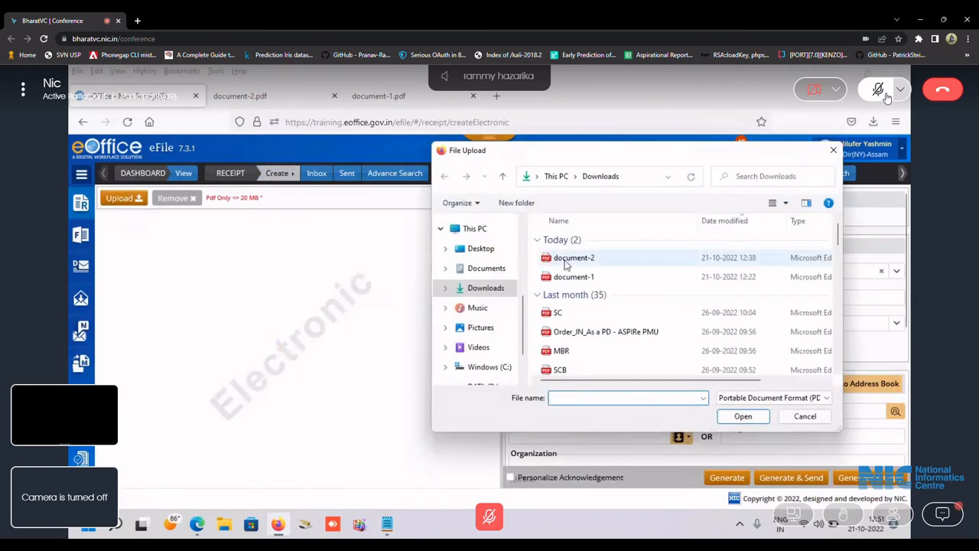
double_click(590, 257)
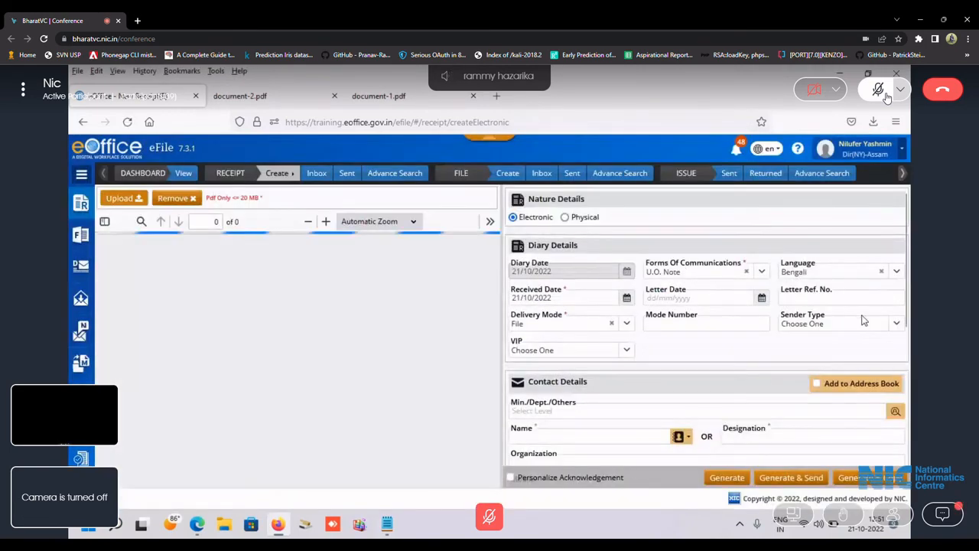
scroll(715, 286, down, 2)
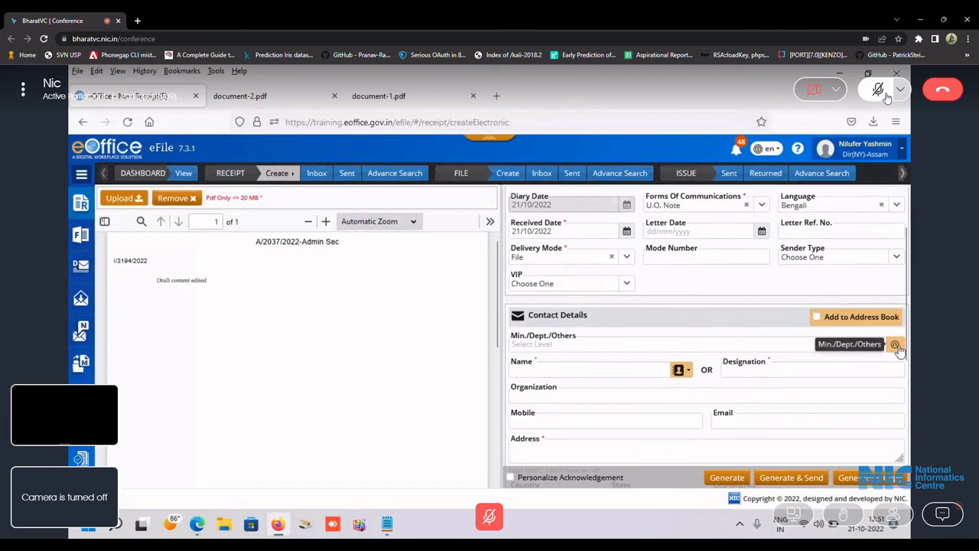
Enter address ghy and subject 'eoffice', then generate receipt 5585.
click(646, 367)
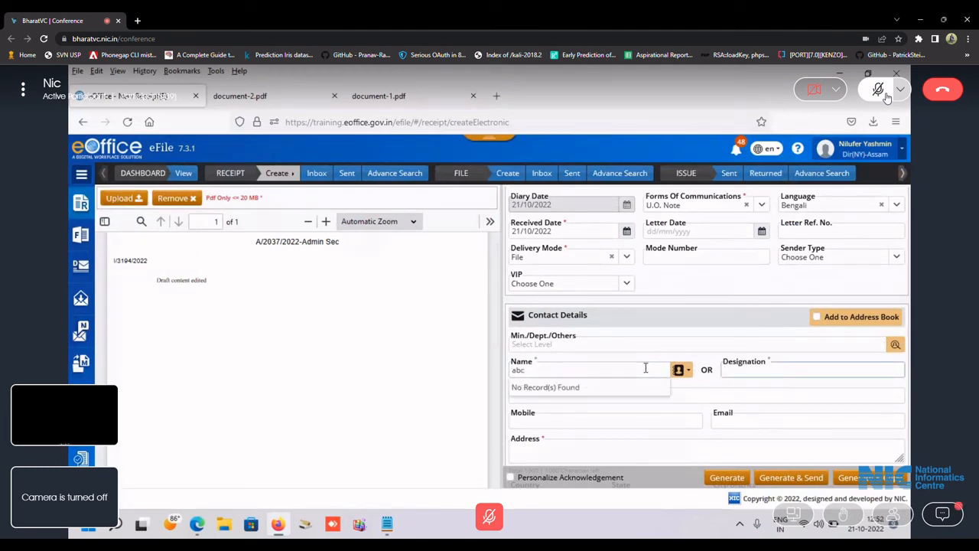
click(546, 448)
text(f)
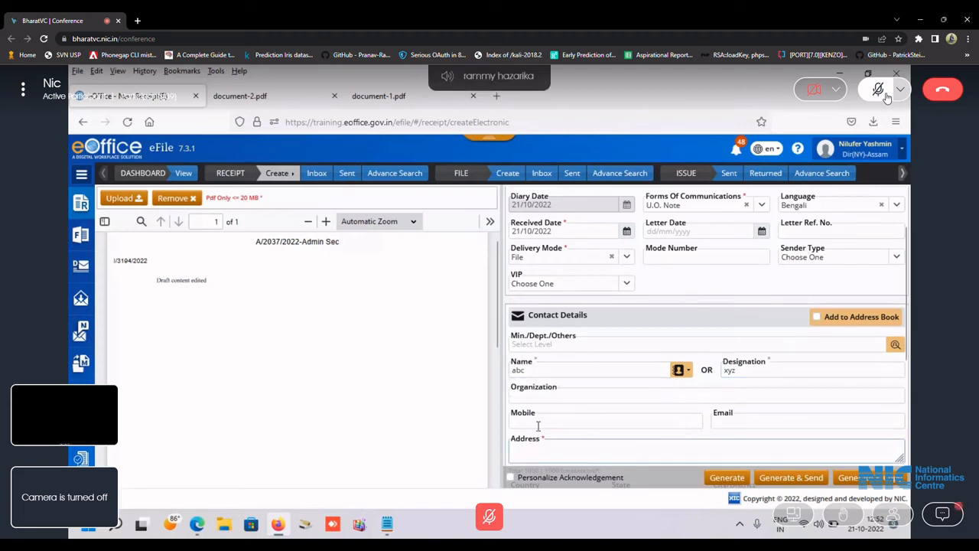
text(hy)
scroll(633, 413, down, 3)
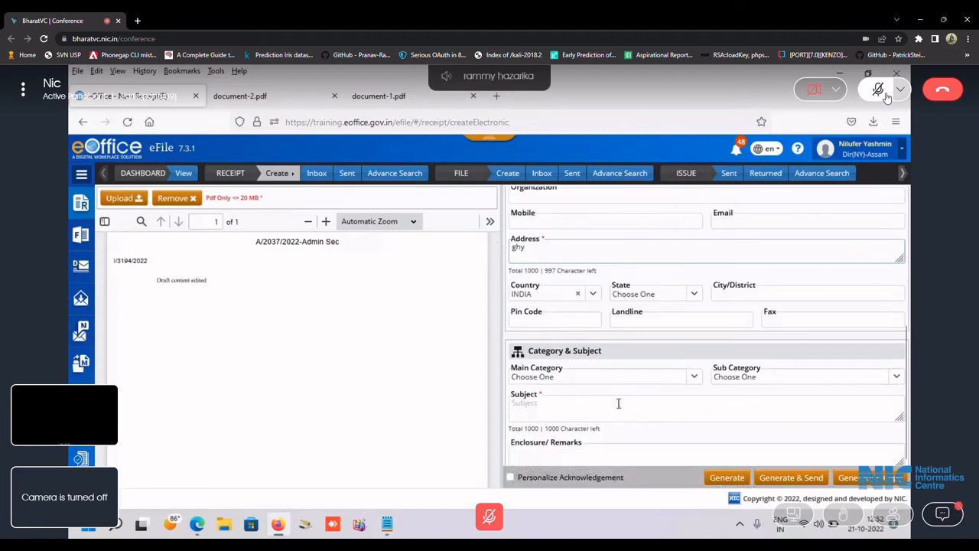
click(596, 379)
click(586, 410)
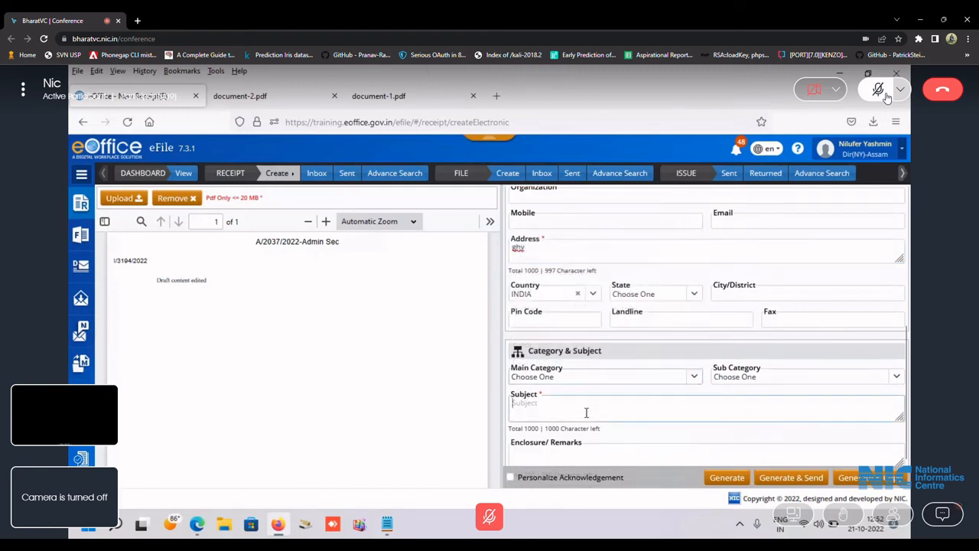
text(e)
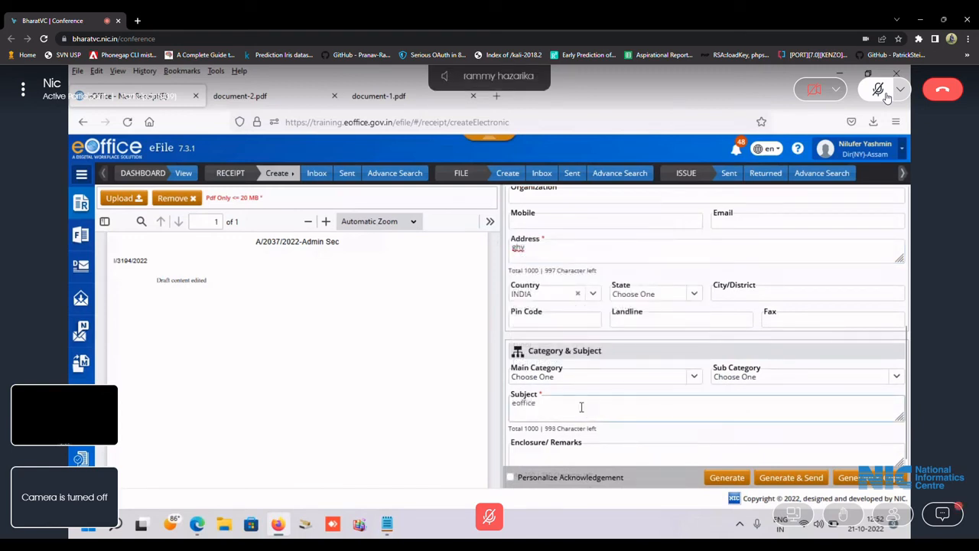
text(office)
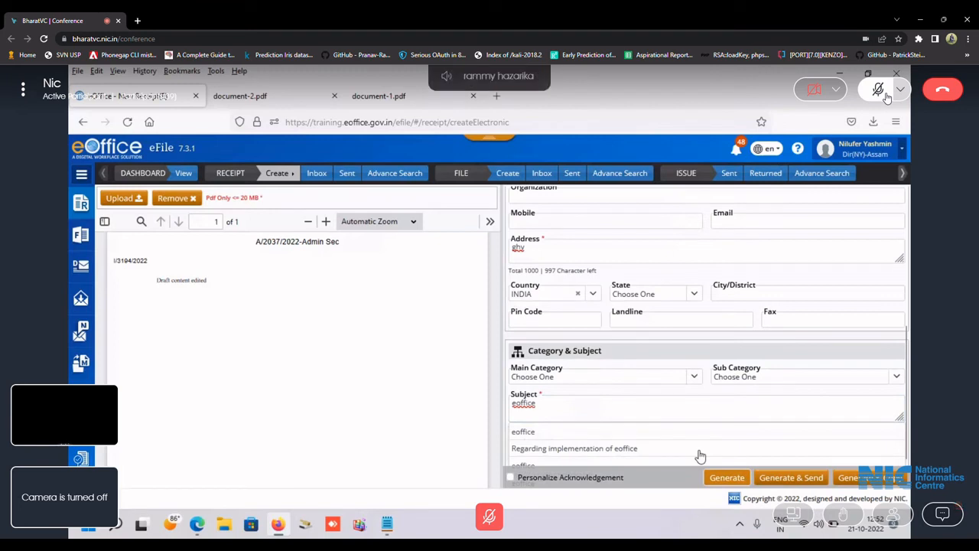
click(727, 477)
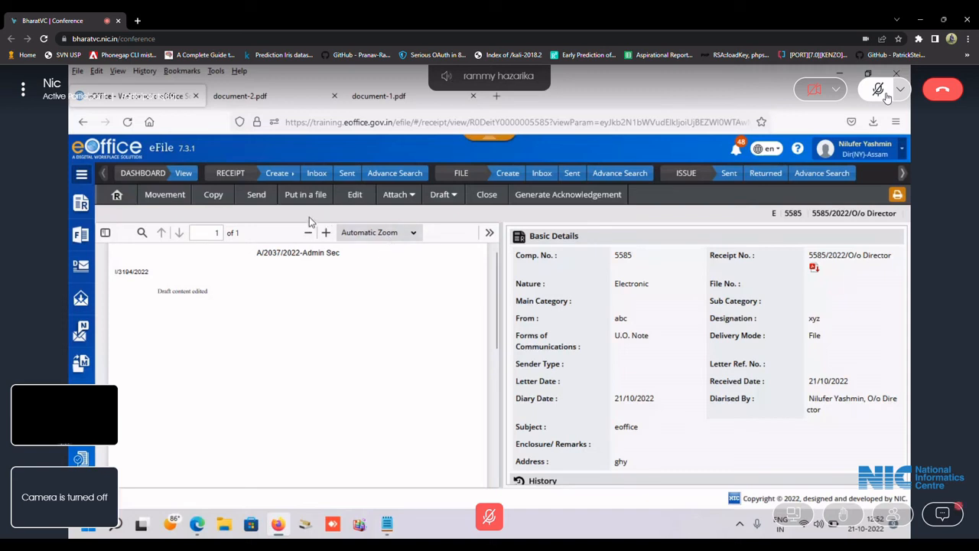
click(271, 198)
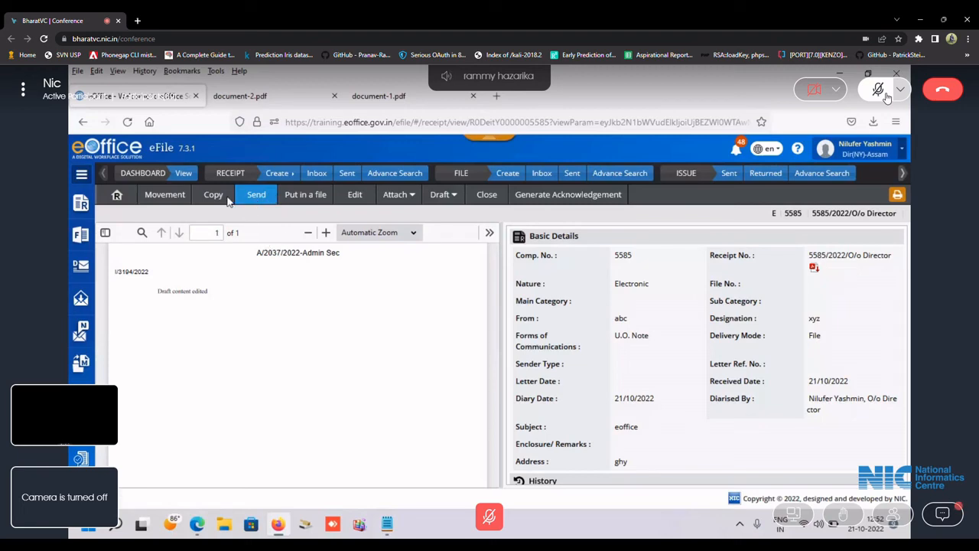
In the Send form for receipt 5585, set due date 22/10/2022 and action Please Examine.
click(260, 198)
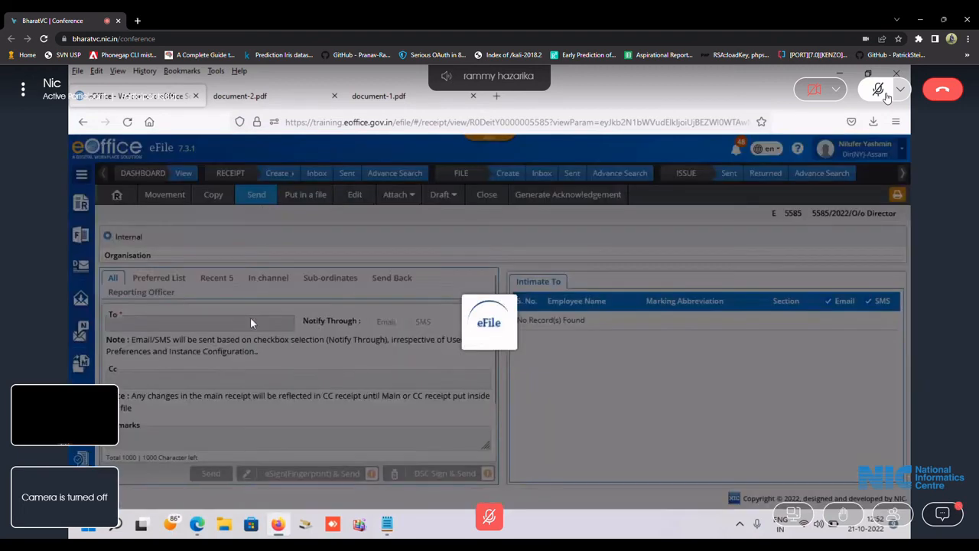
scroll(297, 366, down, 2)
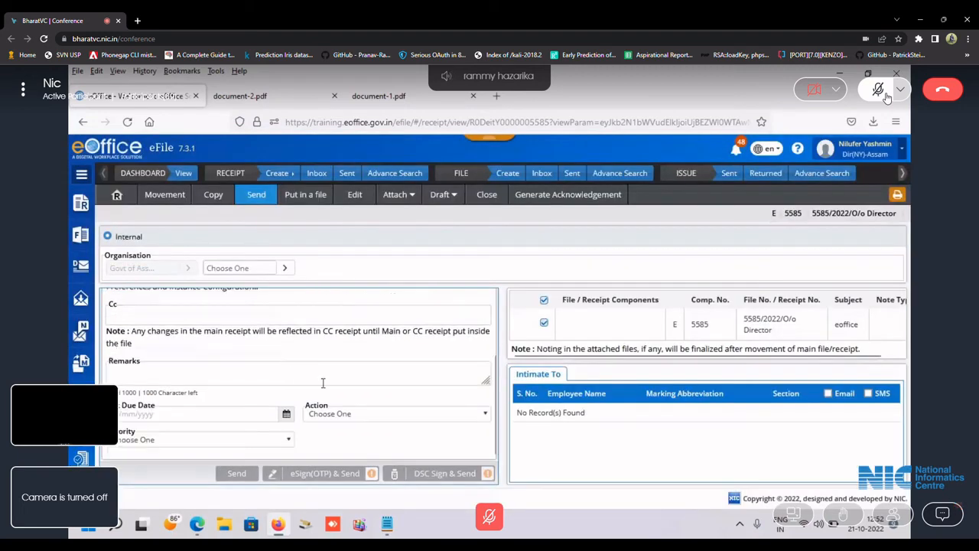
click(289, 418)
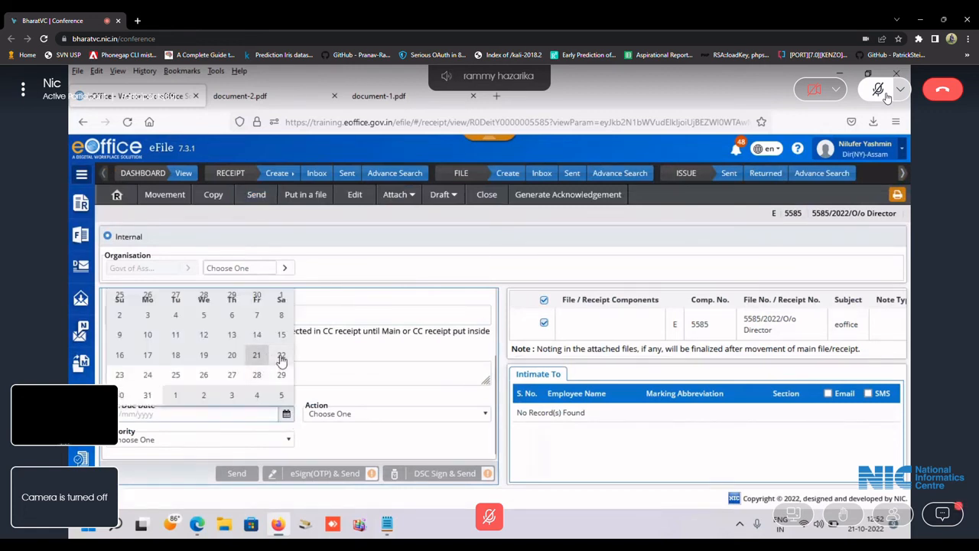
click(280, 359)
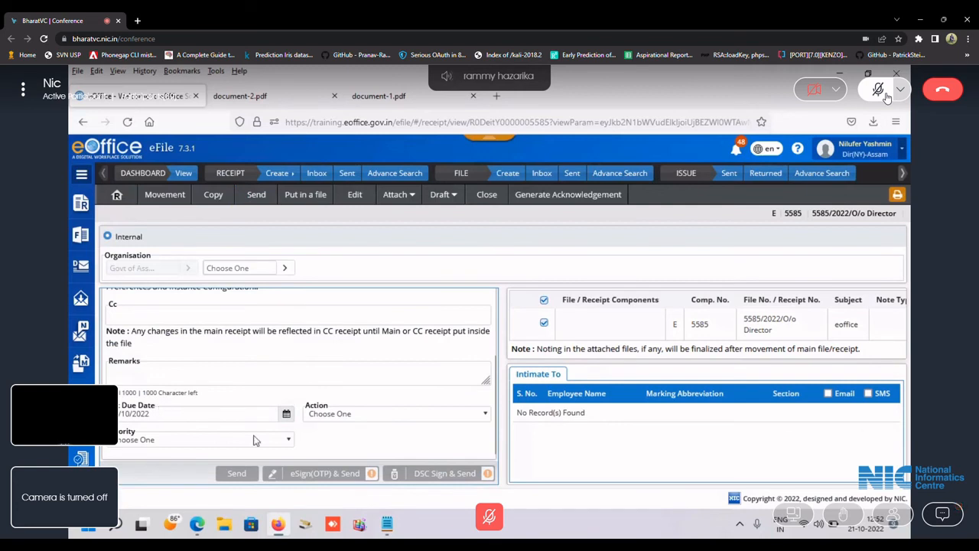
click(406, 418)
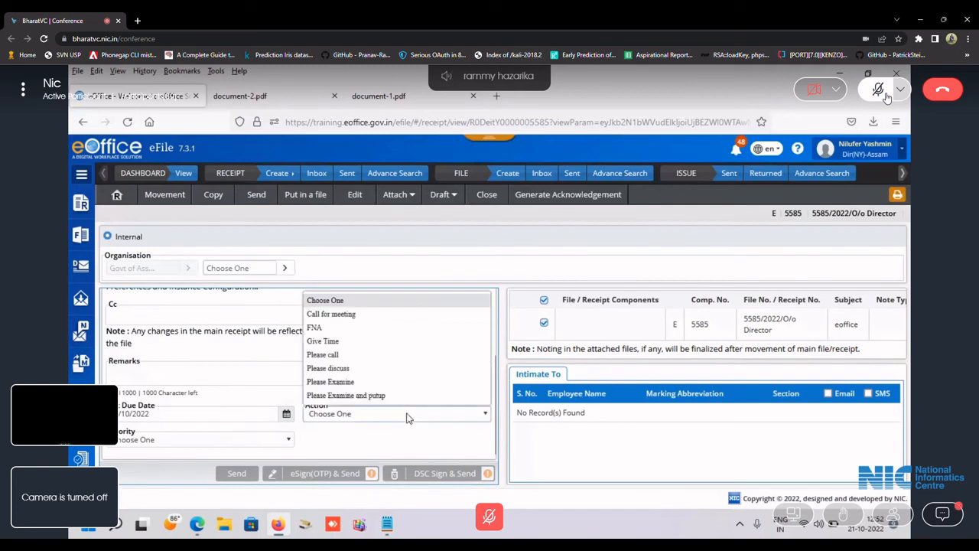
click(330, 381)
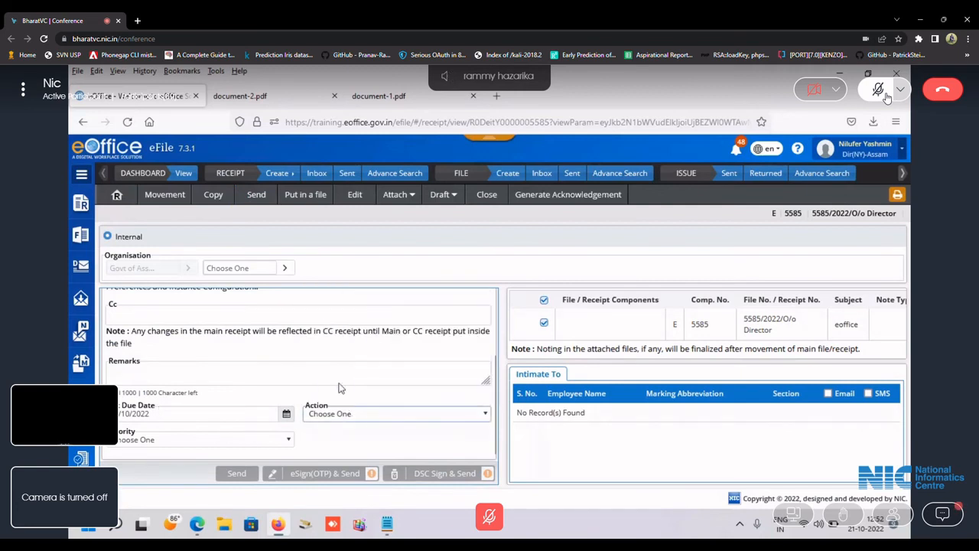
click(234, 441)
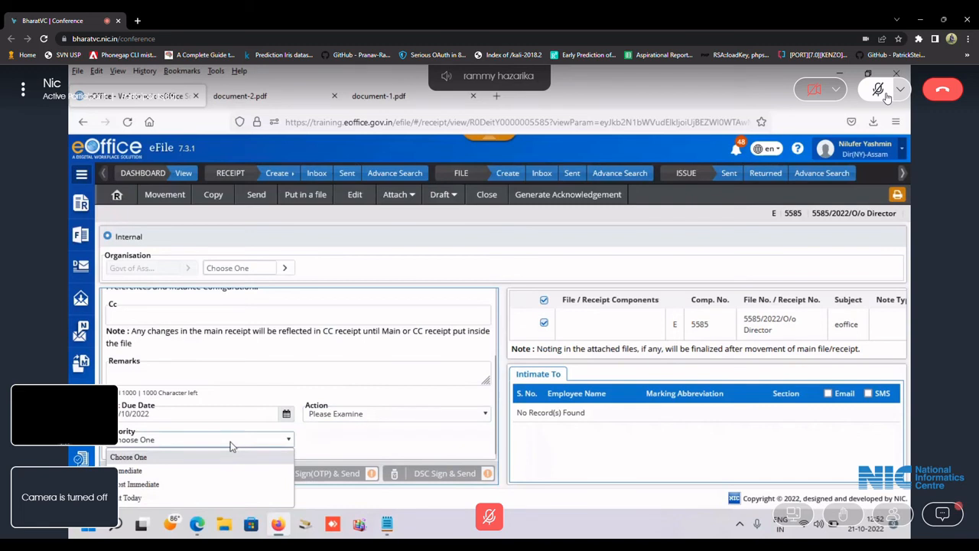
click(192, 481)
scroll(187, 428, up, 2)
Choose the Admin Section officer as recipient and send the receipt.
click(170, 343)
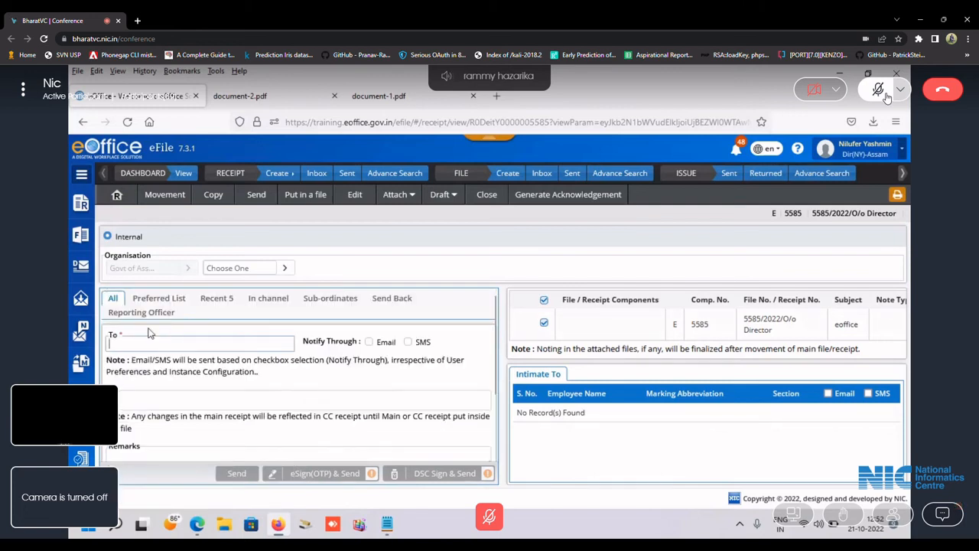
text(ramm)
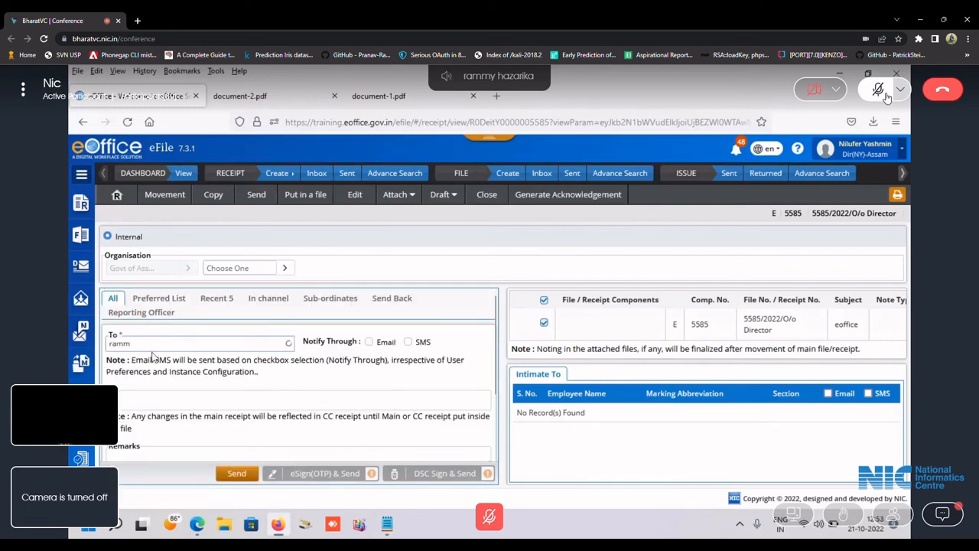
click(152, 355)
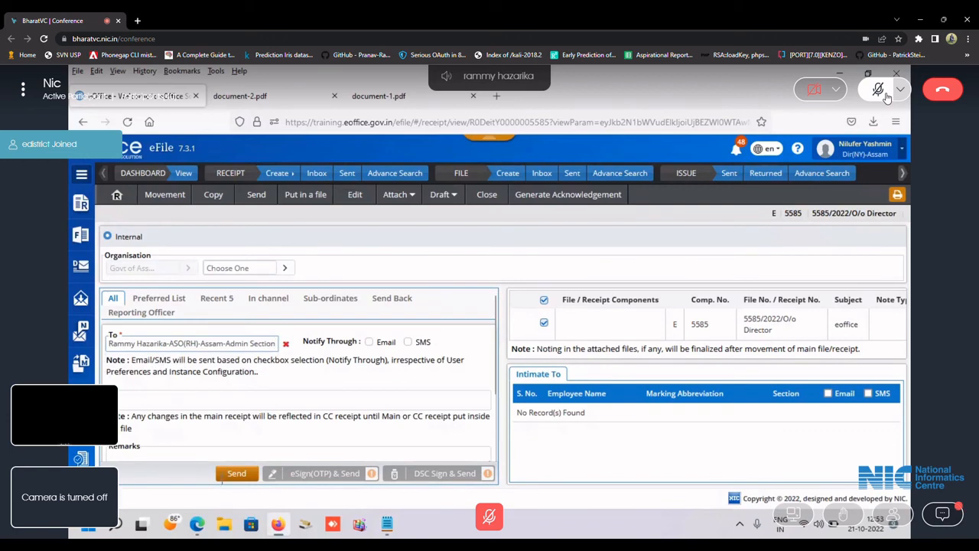
click(237, 473)
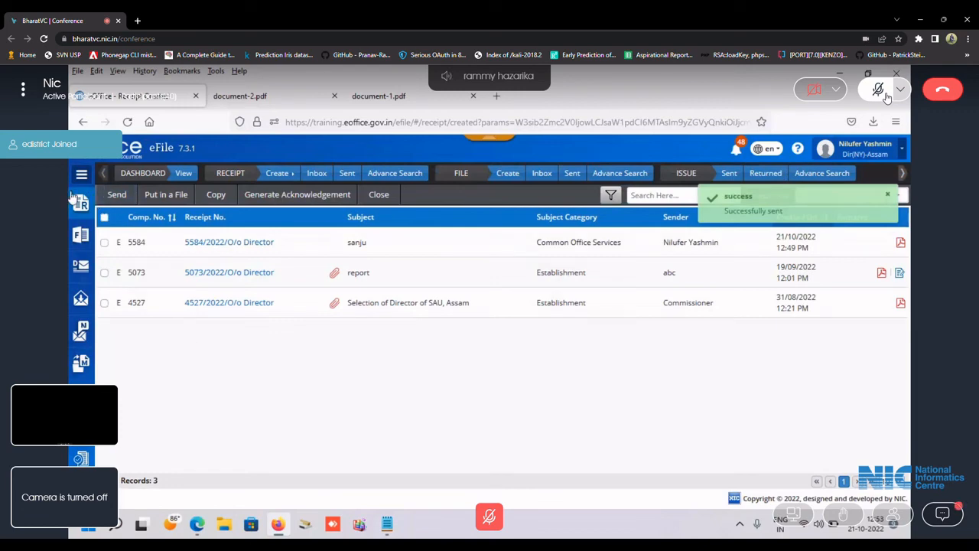
Open the Sent receipts list and highlight receipt 5585's due date 22/10/2022.
mouse_move(82, 208)
click(114, 281)
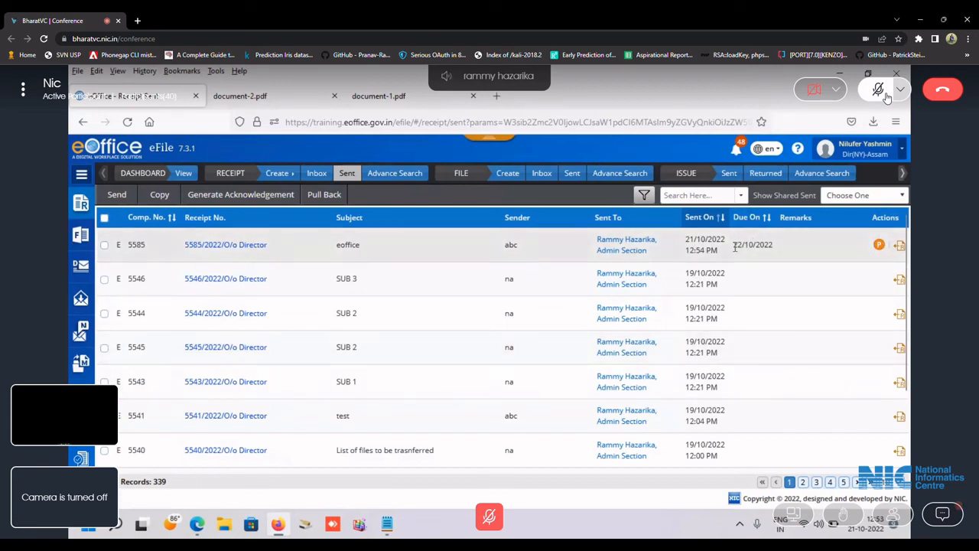
drag(734, 245, 774, 251)
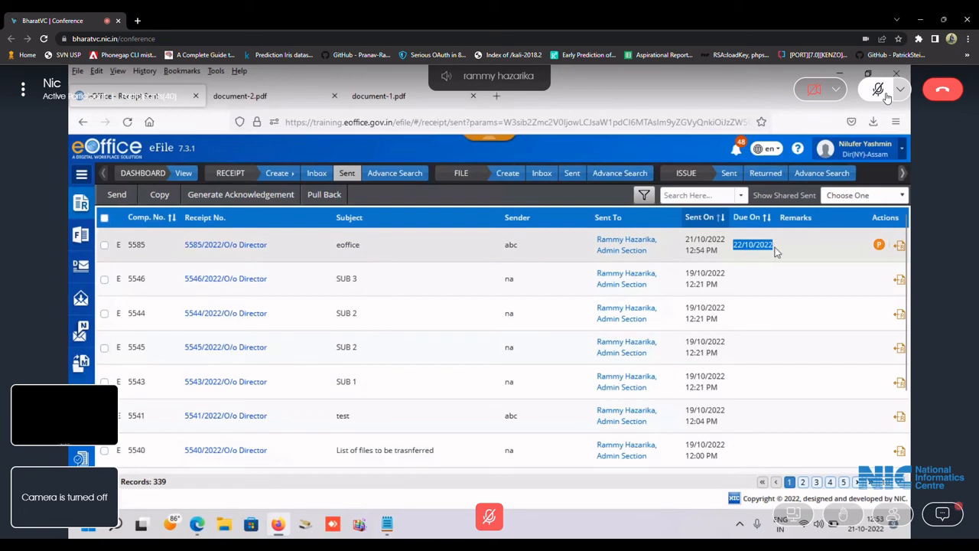
Clear the Sent list filter and apply it, listing all 339 records.
click(646, 196)
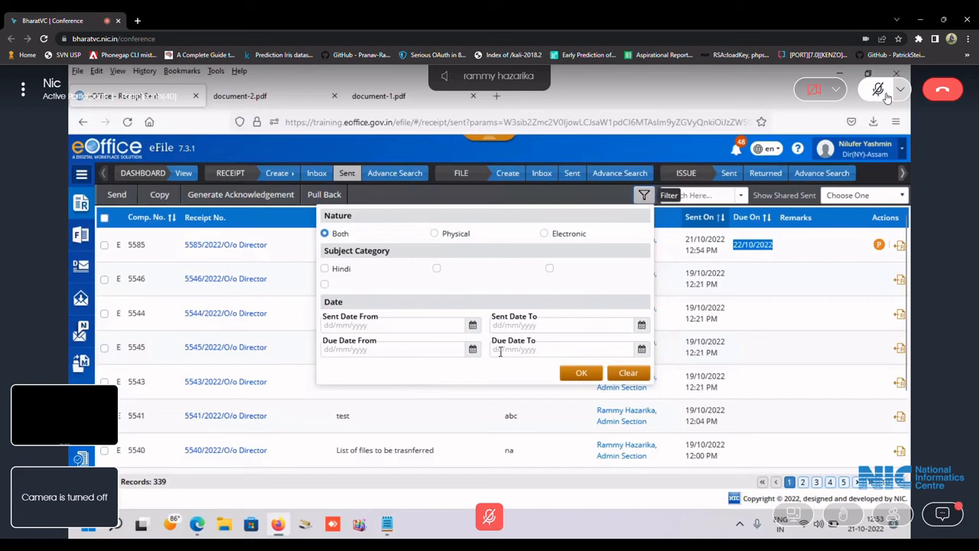
click(621, 373)
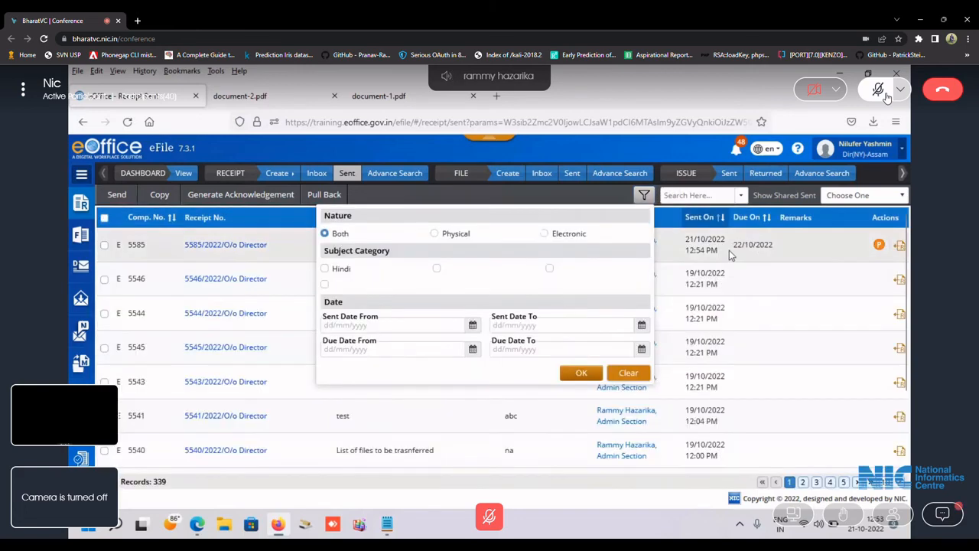
click(627, 372)
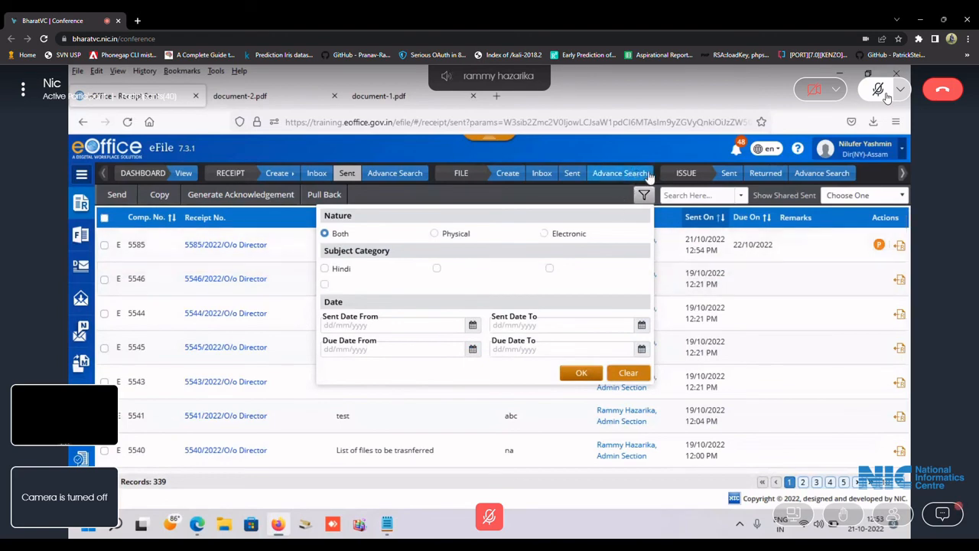
click(581, 374)
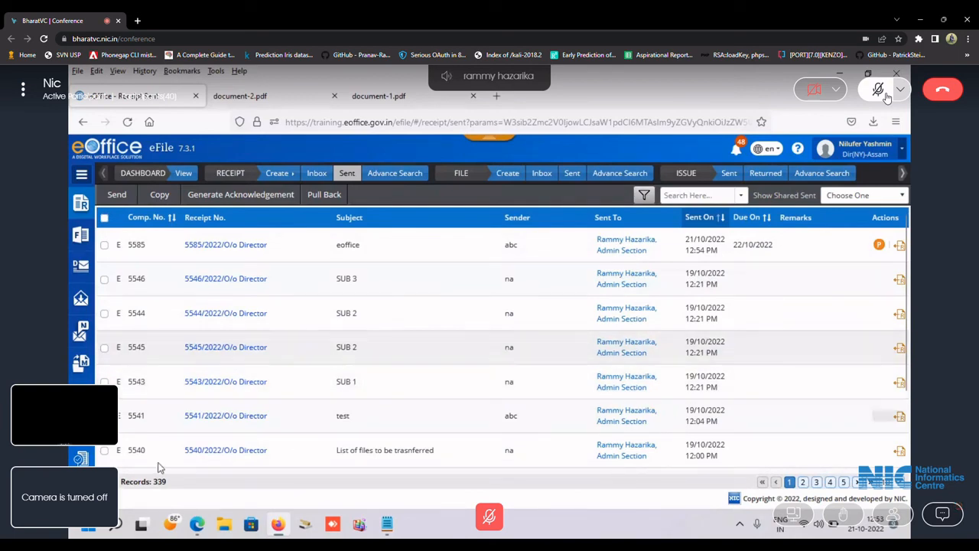
Switch between the BharatVC conference and the eOffice Sent list, ending on the conference window.
mouse_move(196, 524)
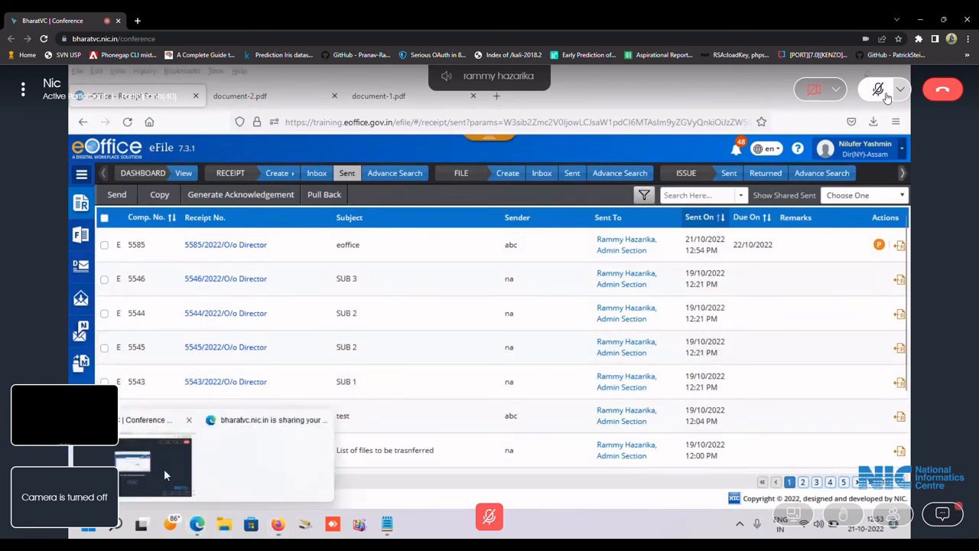
click(164, 469)
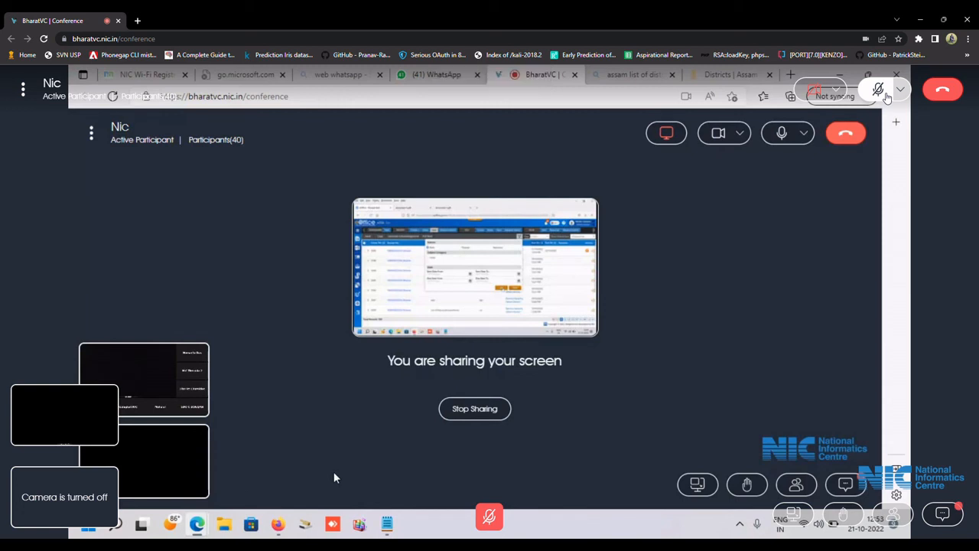
mouse_move(276, 532)
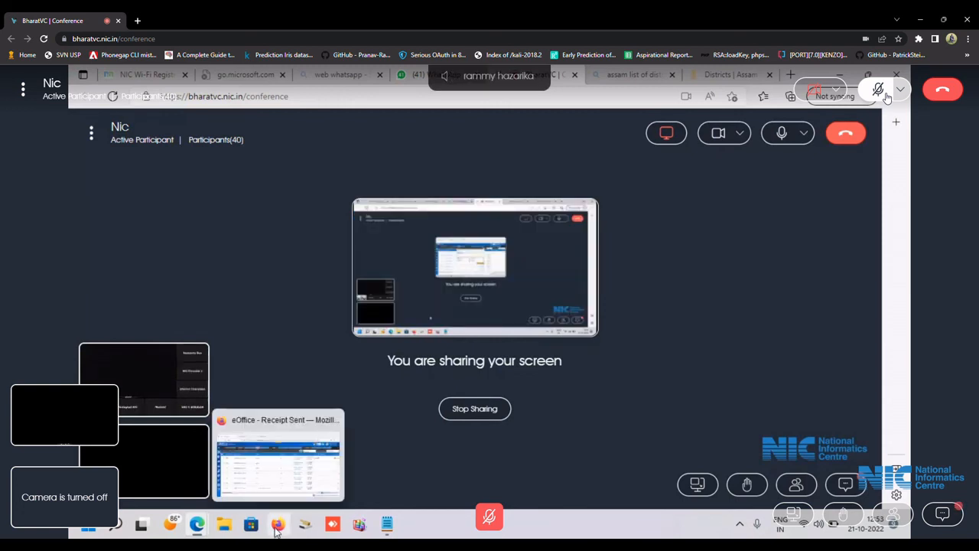
click(287, 471)
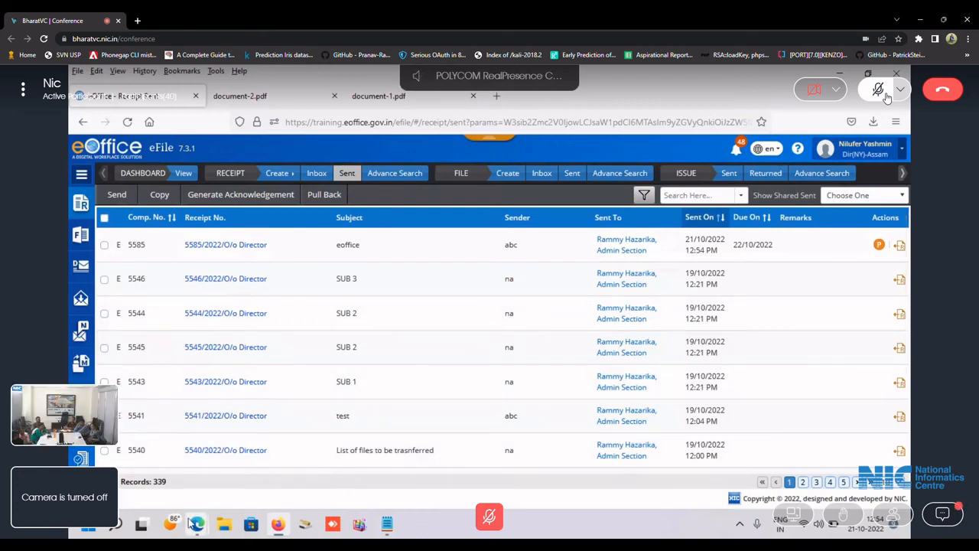
mouse_move(196, 524)
click(156, 478)
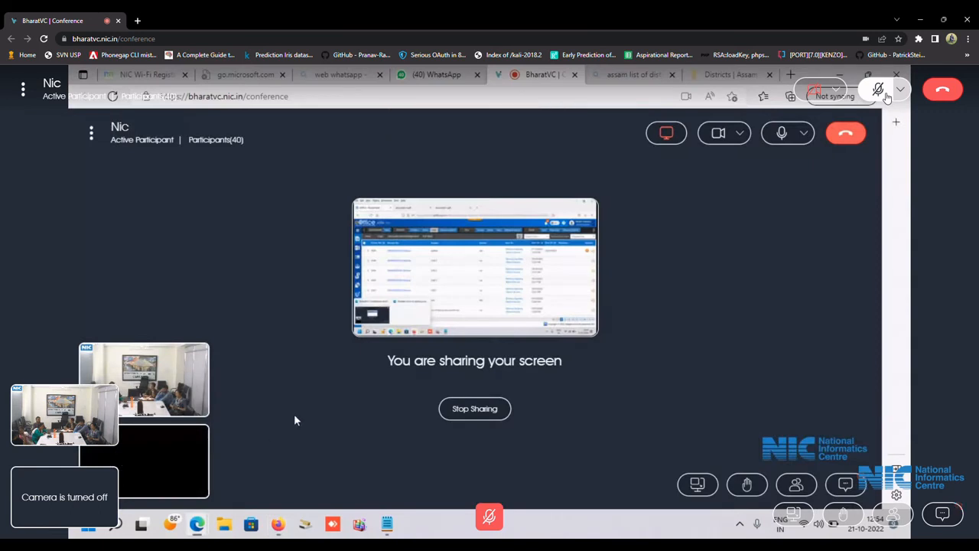
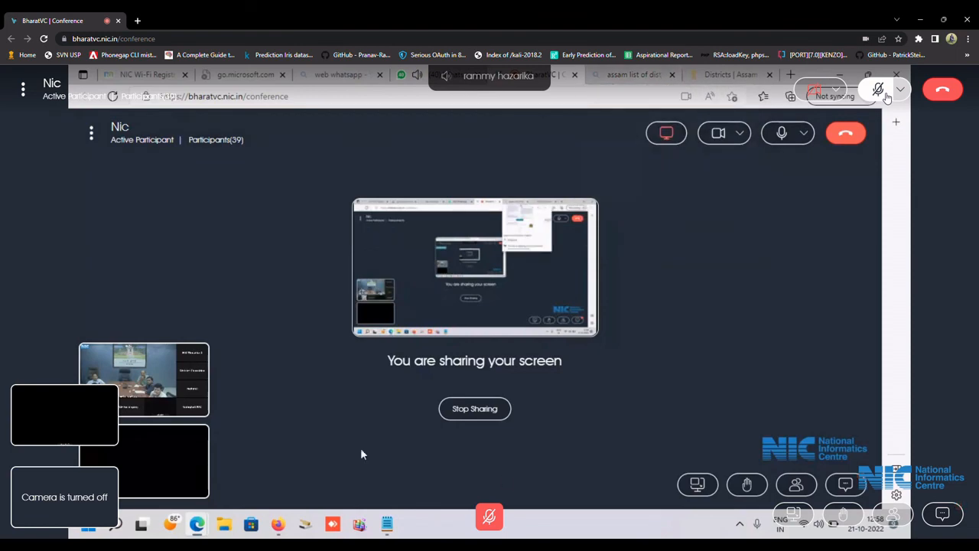
Bring the eOffice sent-receipts window forward from the Firefox taskbar preview.
mouse_move(278, 524)
click(280, 478)
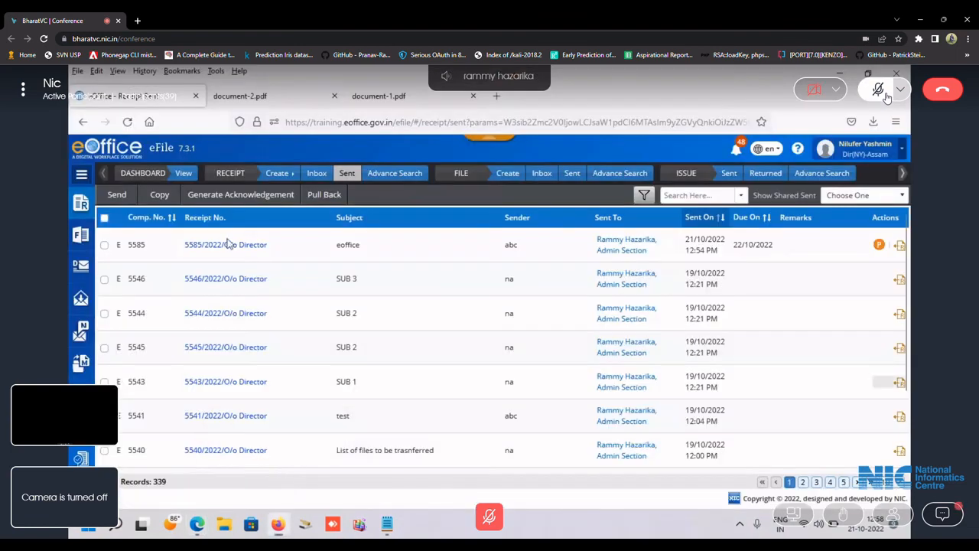
Review the notes of file A/2037/2022-Admin Sec, then return to the file inbox.
click(541, 174)
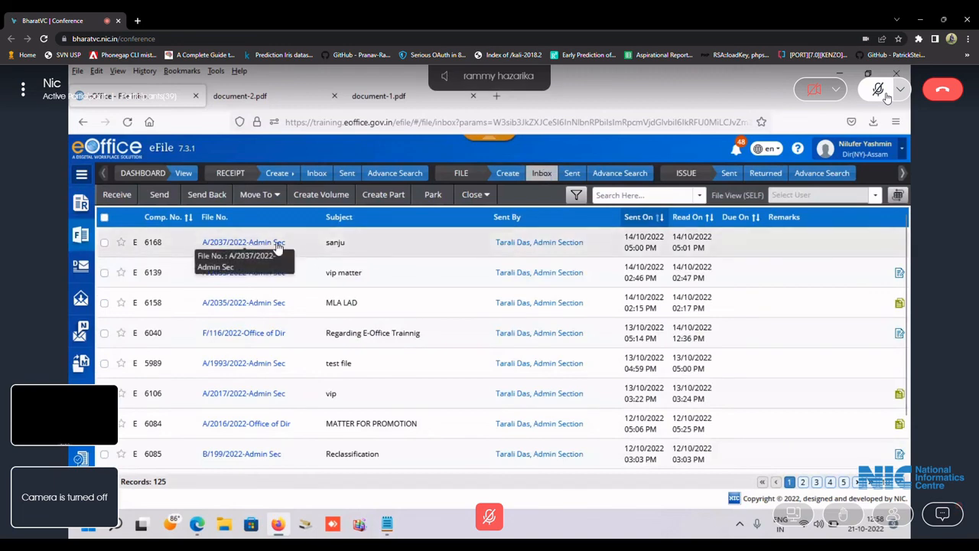
click(243, 241)
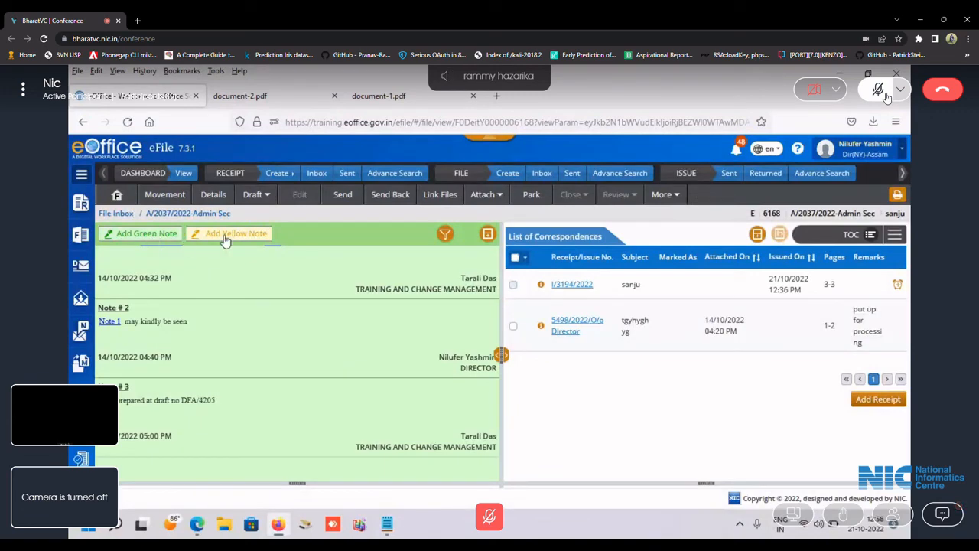
click(542, 176)
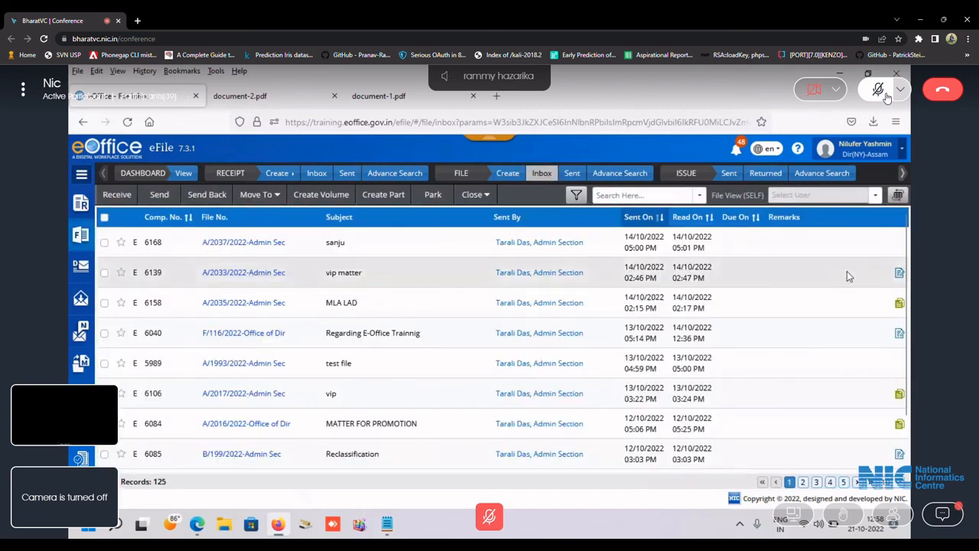
drag(909, 274, 906, 371)
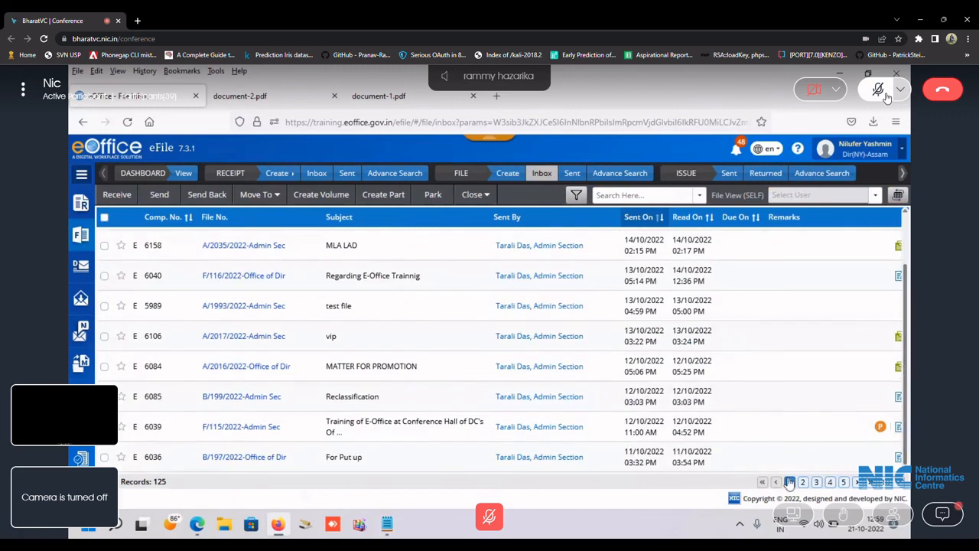
click(896, 482)
click(888, 431)
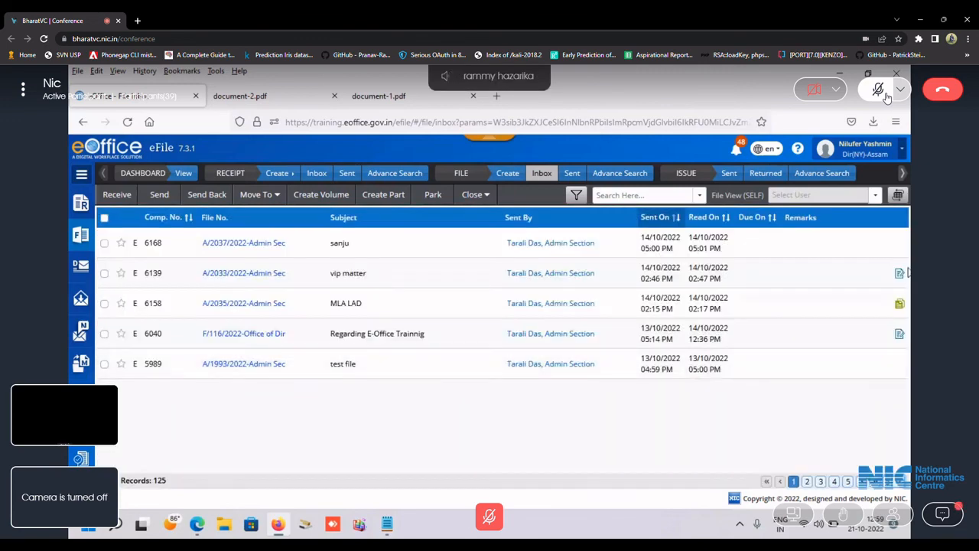
click(807, 482)
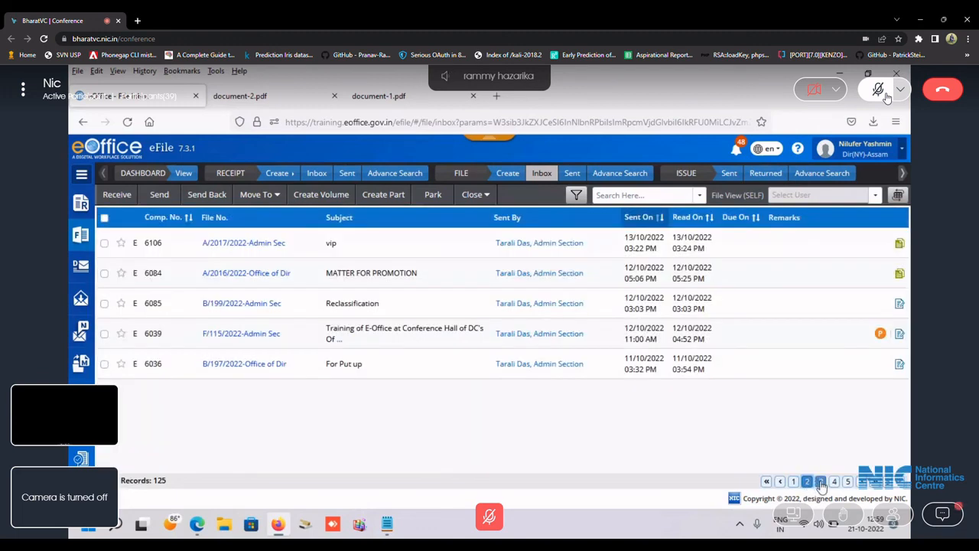
click(895, 483)
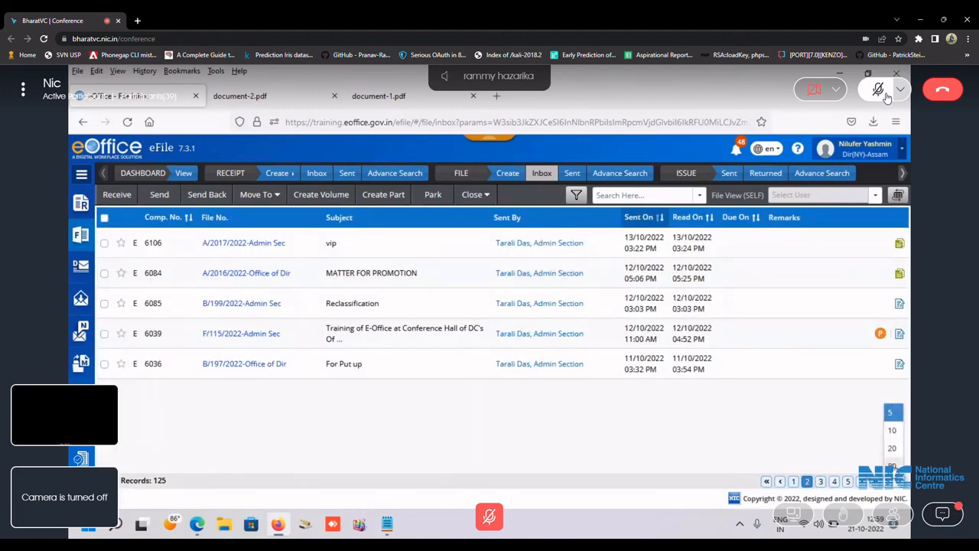
click(893, 467)
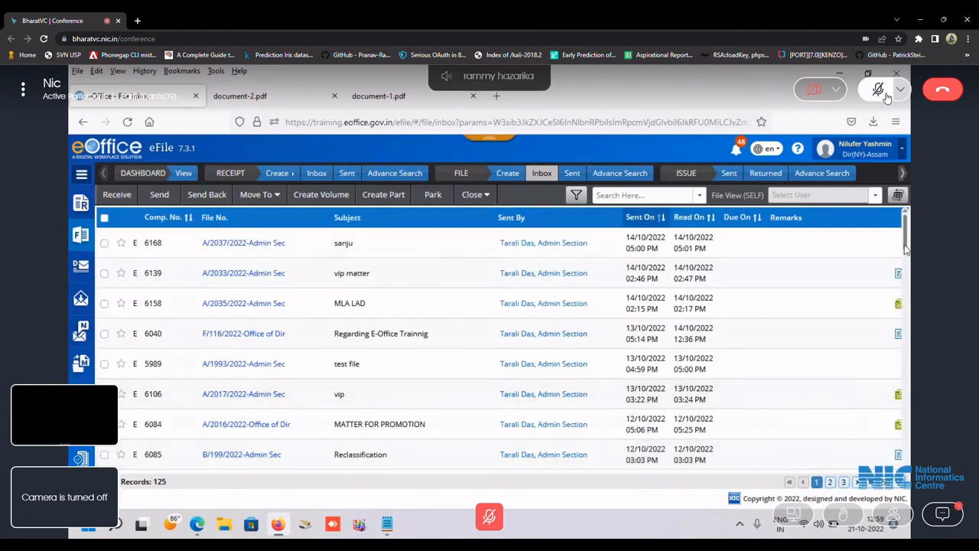
drag(905, 249, 905, 370)
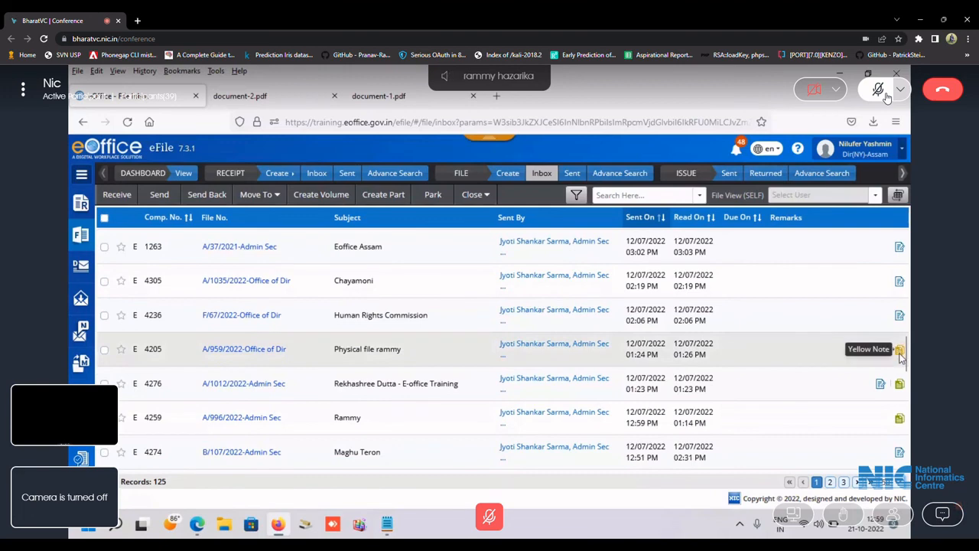
Open file A/959/2022-Office of Dir and confirm its Version 1 yellow note.
click(259, 349)
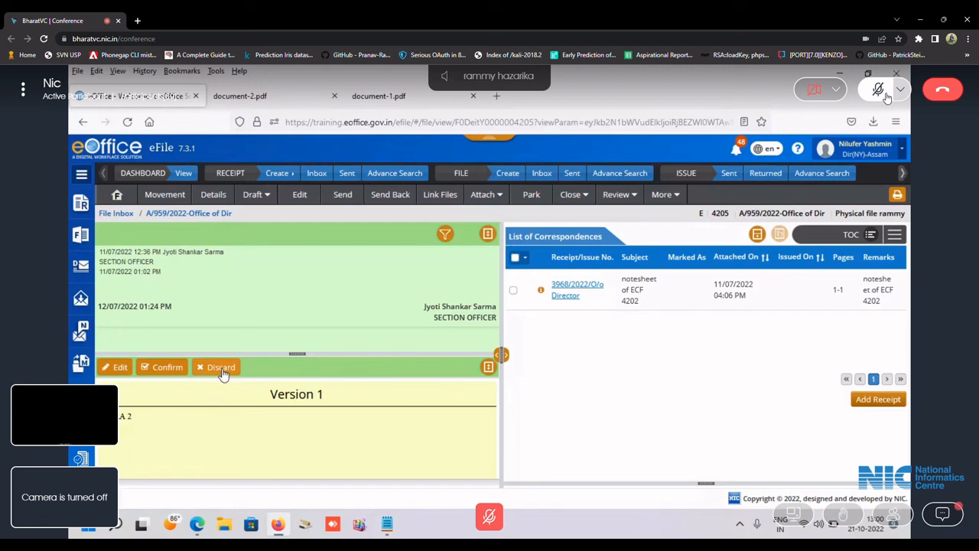
click(167, 368)
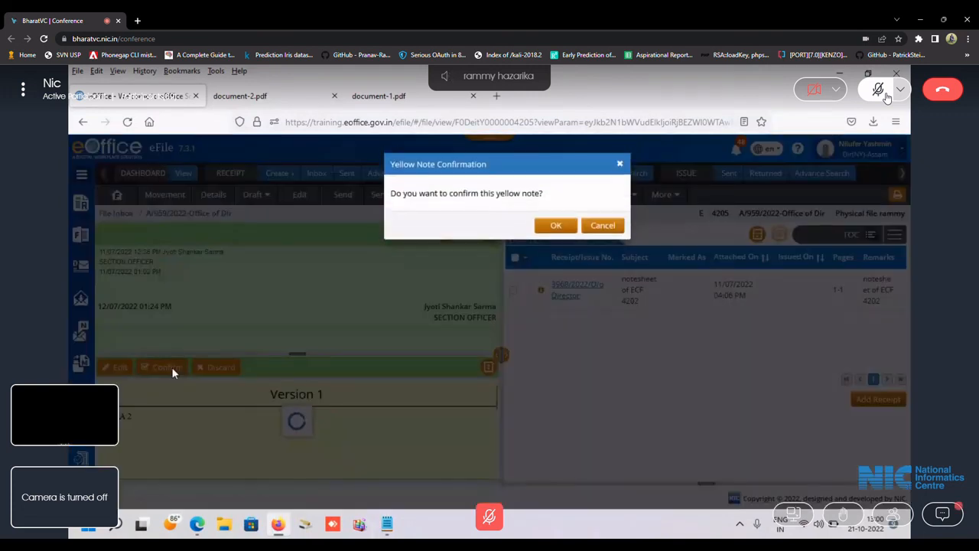
click(552, 227)
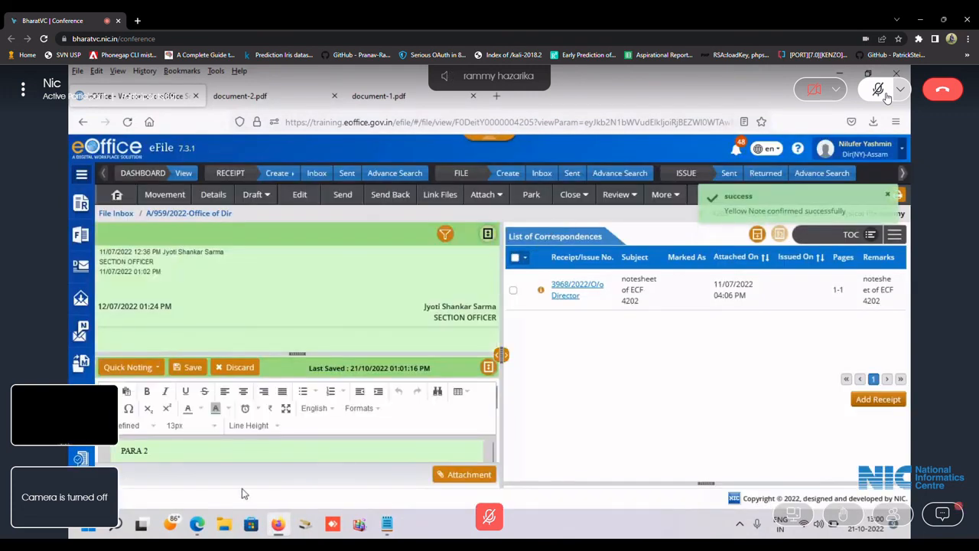
Place the cursor after PARA 2 in the note, then return to the BharatVC window.
click(224, 452)
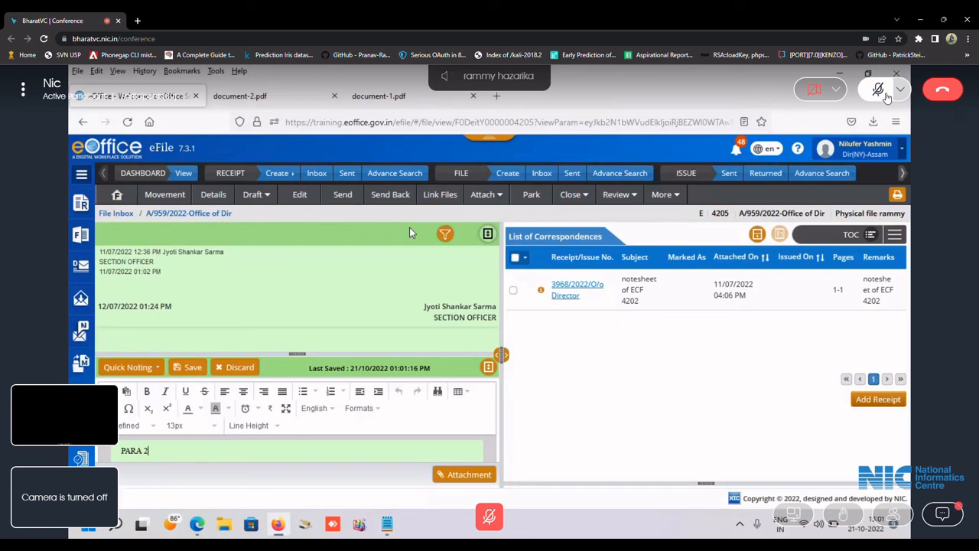
click(197, 526)
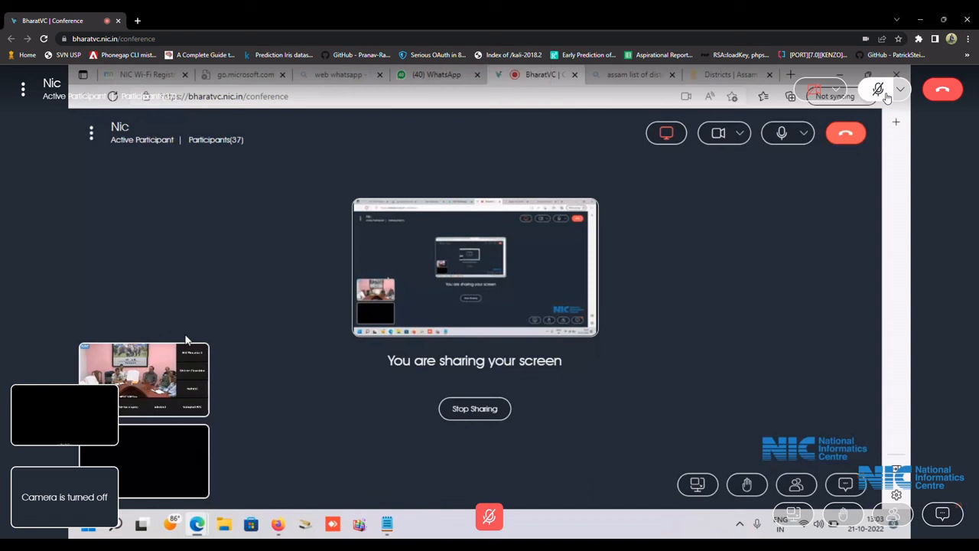
Mute and then unmute the microphone in the BharatVC conference.
click(784, 134)
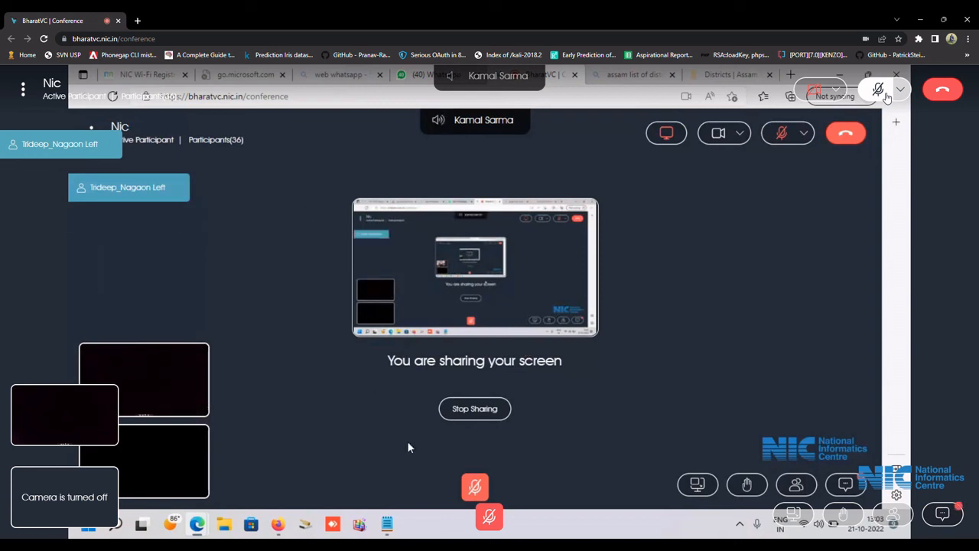
click(475, 486)
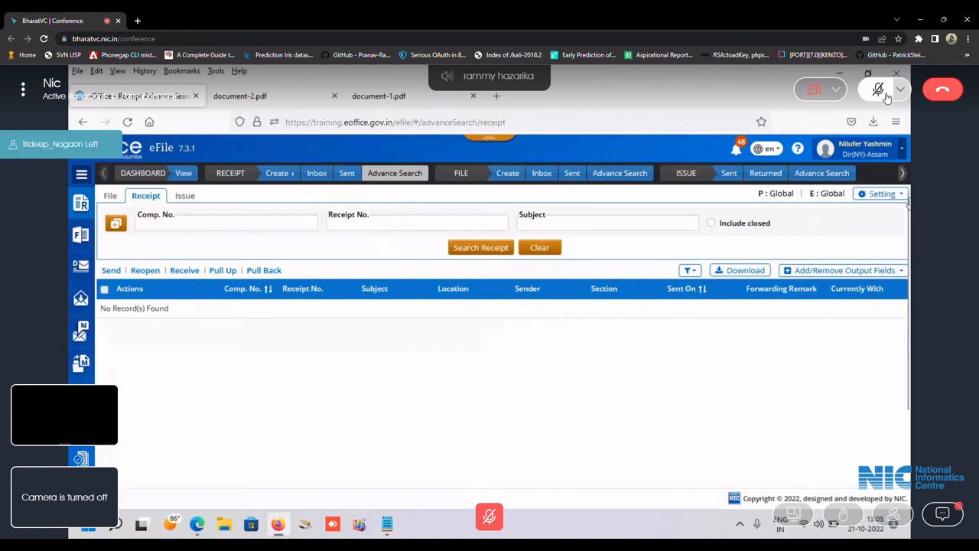
Return to the eOffice home portal and launch MIS Report under Other Services.
click(901, 153)
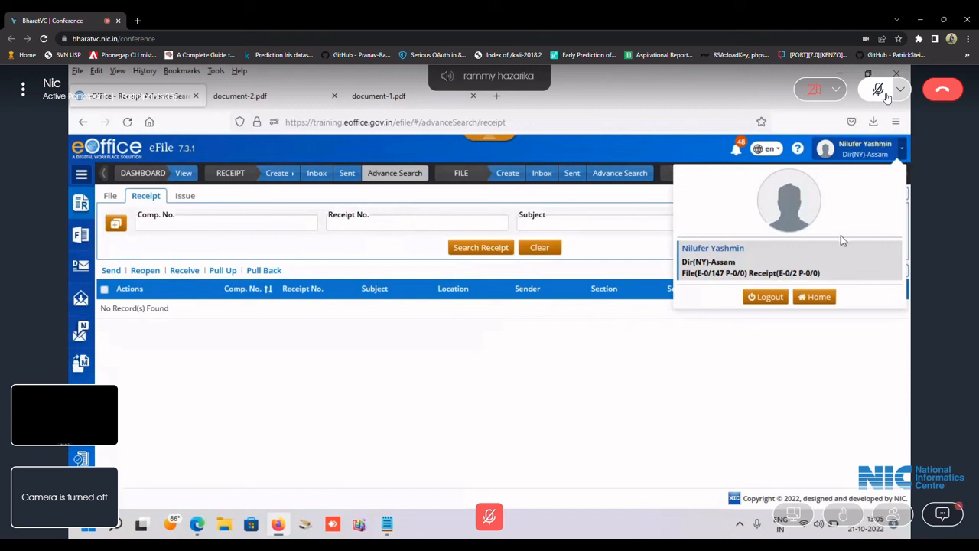
click(815, 300)
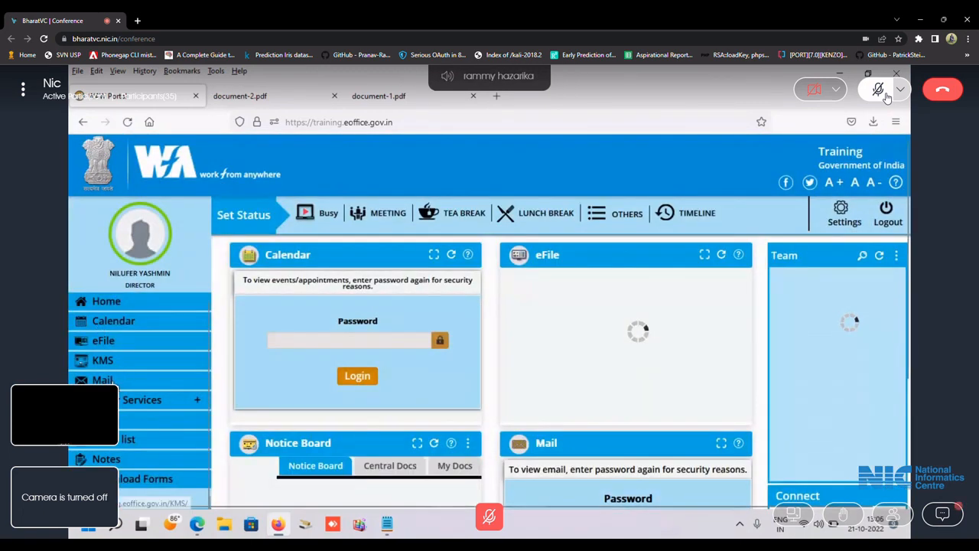
click(128, 402)
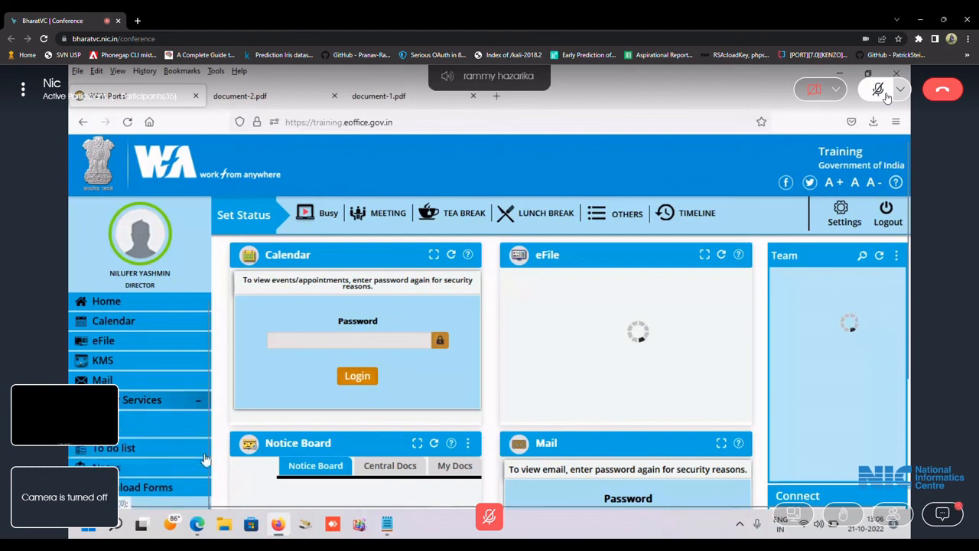
scroll(126, 477, down, 2)
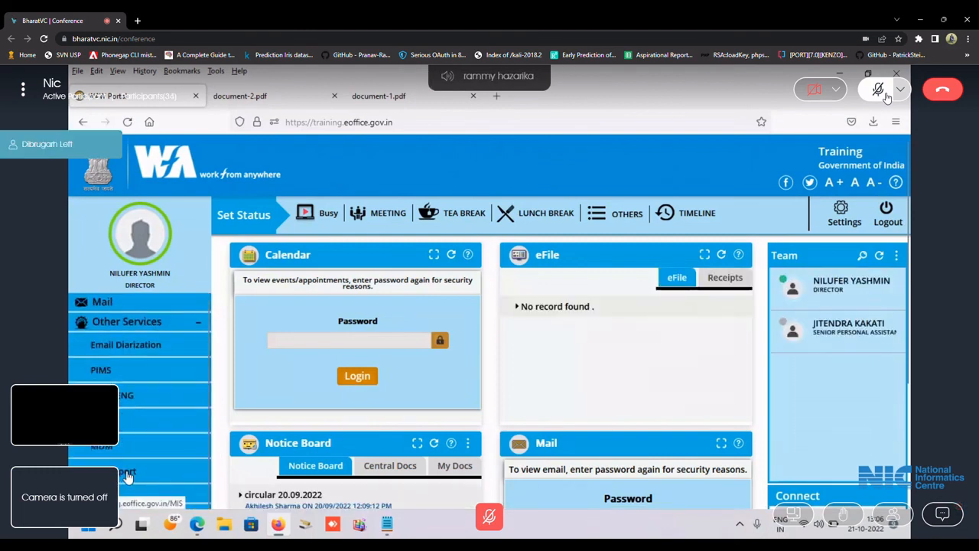
click(119, 476)
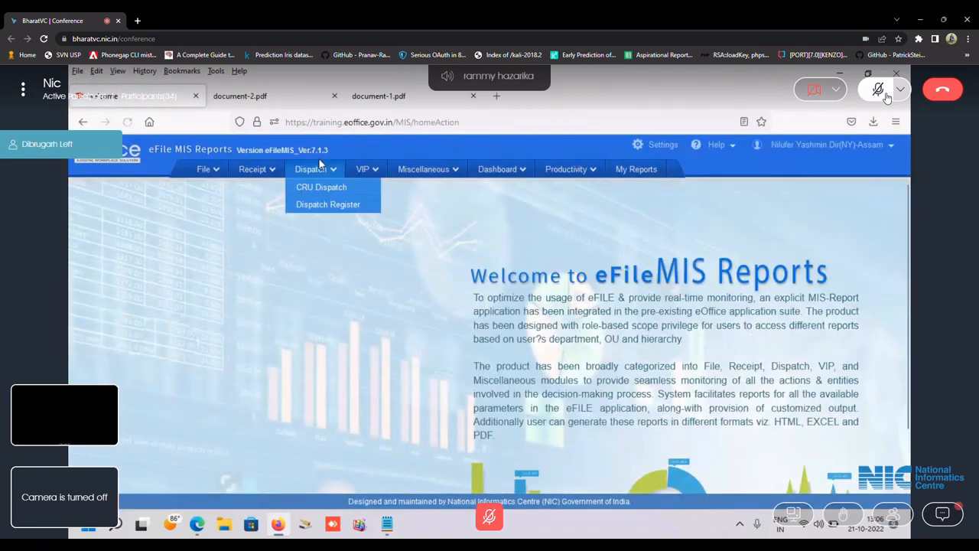
Open the Receipt > Diary Register > Detailed report form.
mouse_move(203, 170)
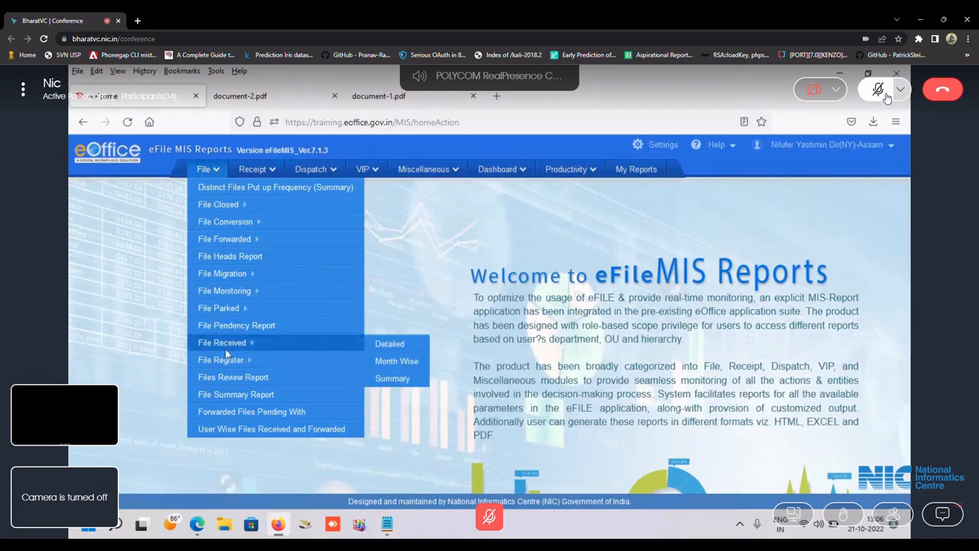
mouse_move(257, 170)
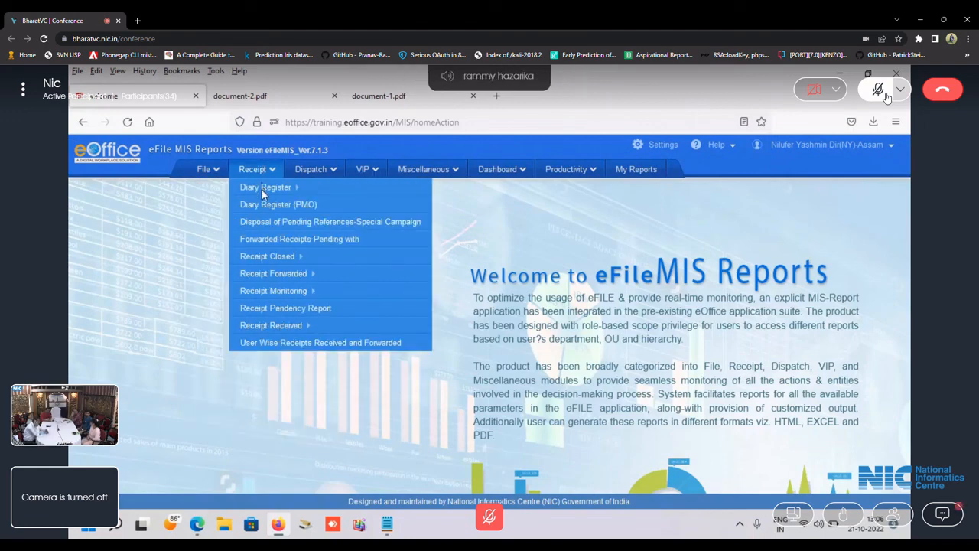
mouse_move(265, 188)
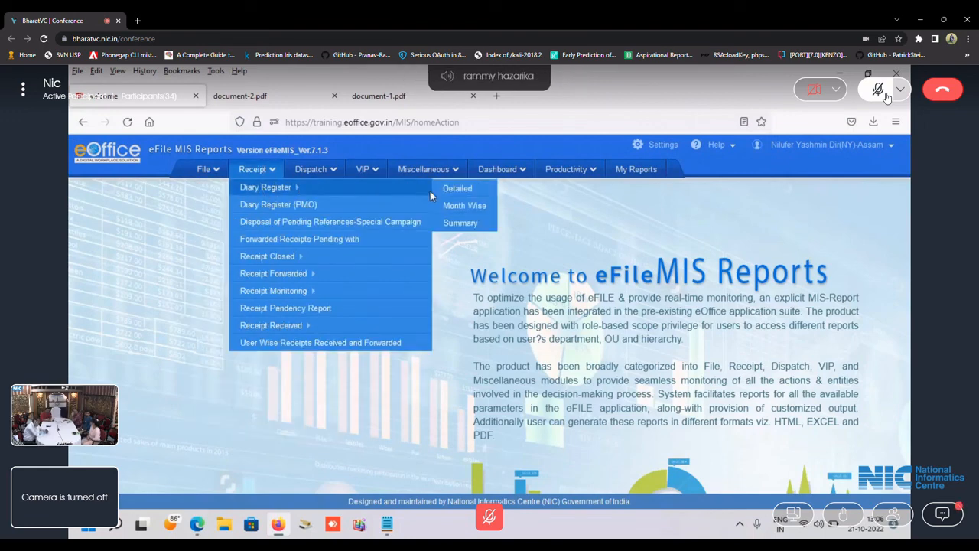
click(457, 189)
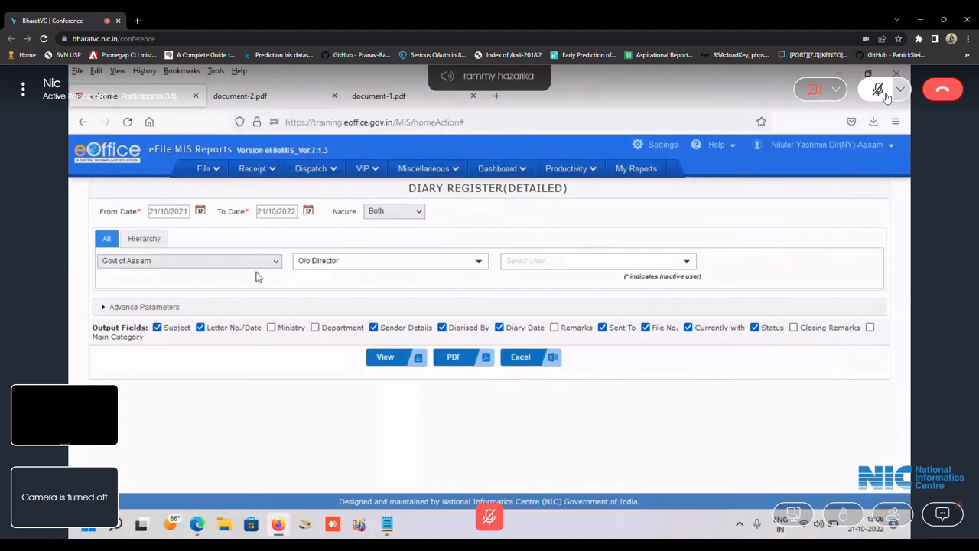
Set the From Date to 01/10/2022 and view the Diary Register results.
click(200, 212)
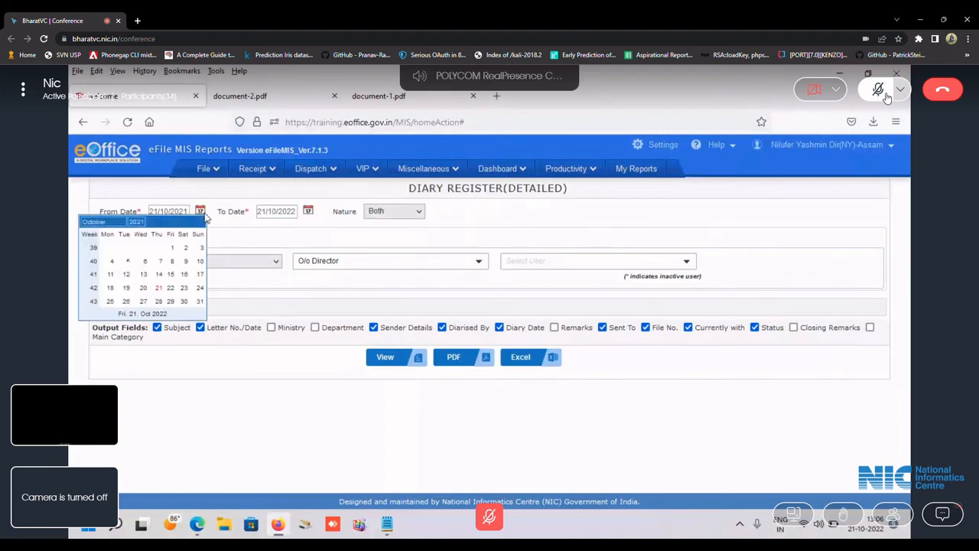
click(172, 247)
click(200, 211)
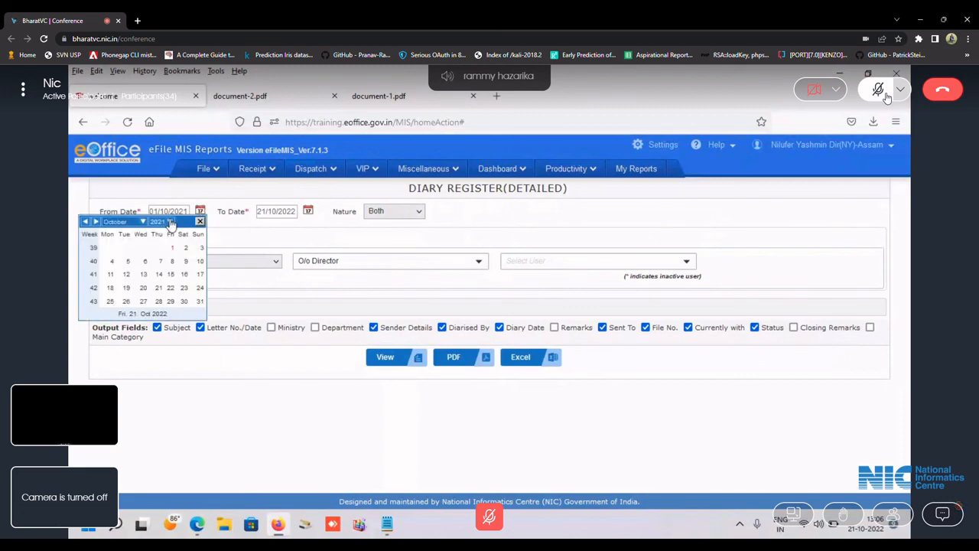
click(160, 221)
click(165, 316)
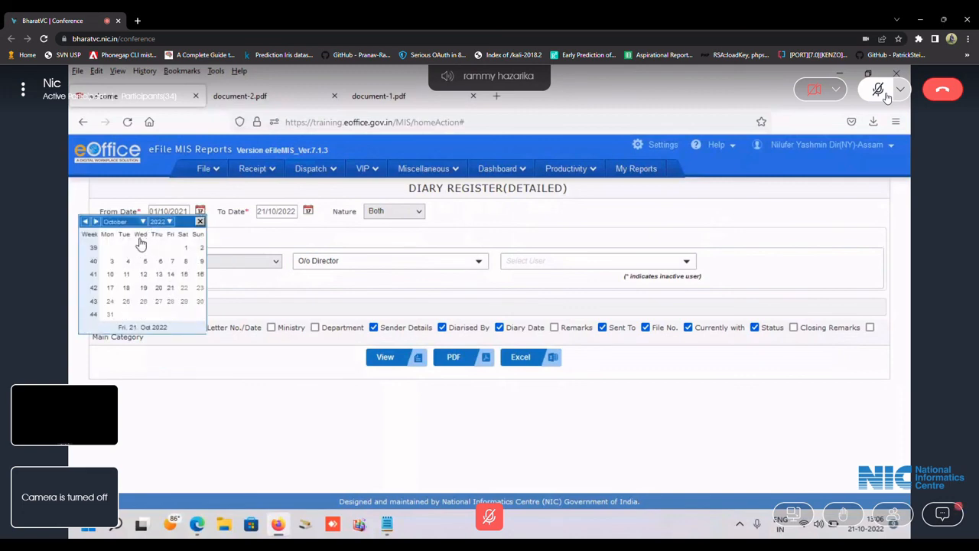
click(186, 248)
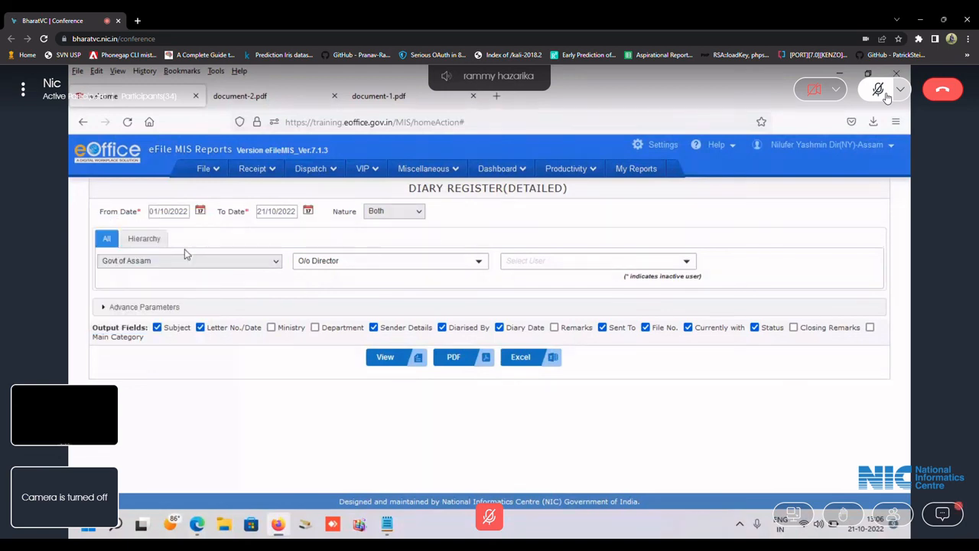
click(395, 365)
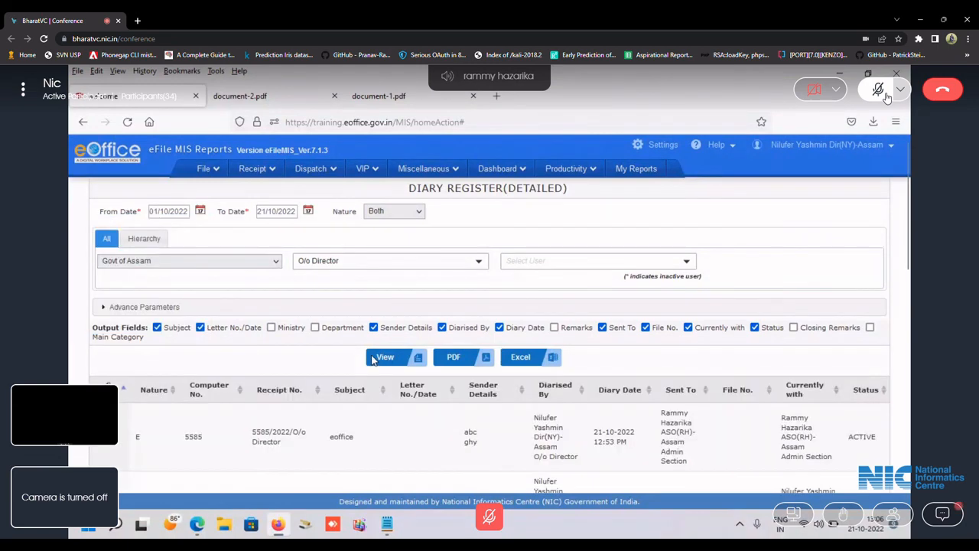
scroll(706, 365, down, 4)
scroll(573, 371, up, 3)
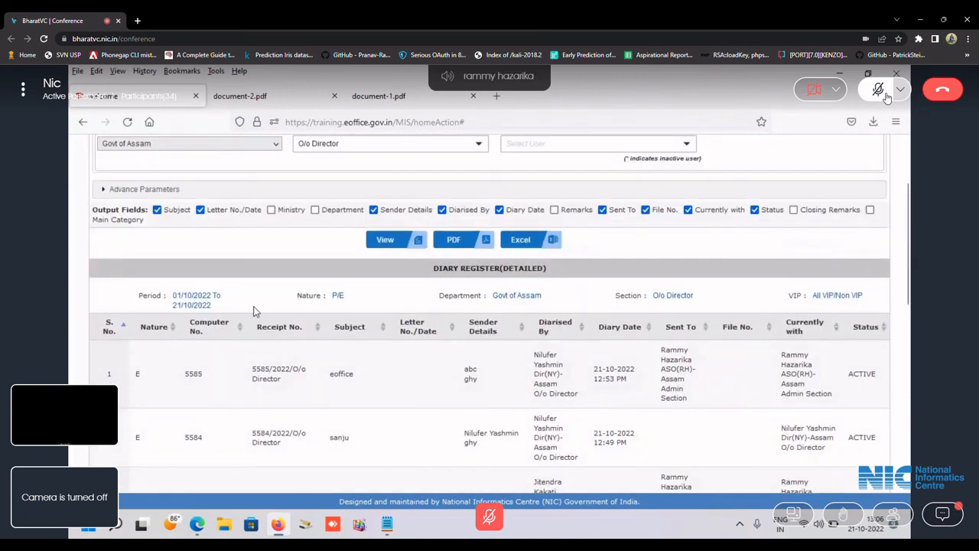